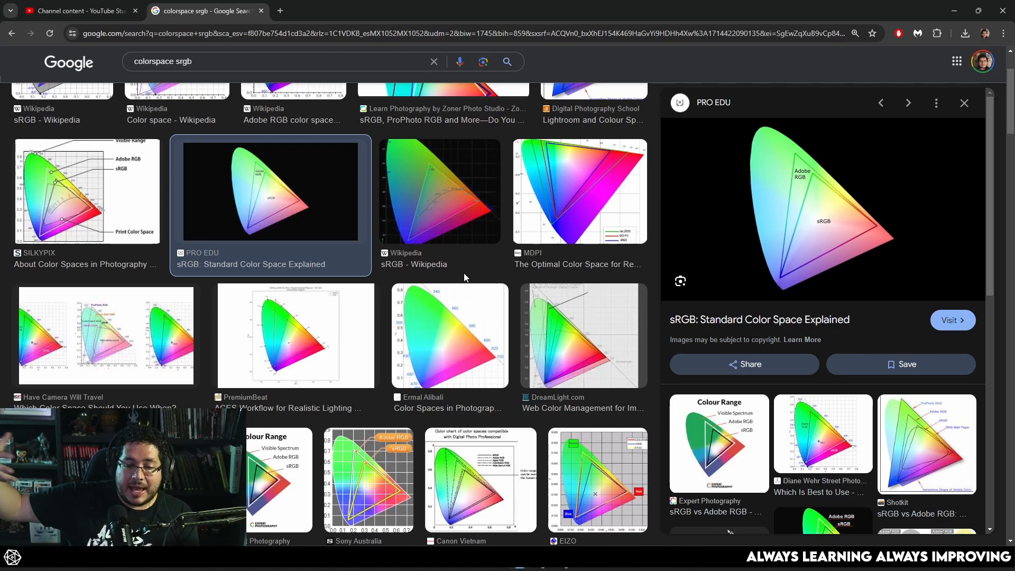
Search Google Images for "colorspace aces" and open the Frame.io Insider chart of the ACES and Rec. 709 gamuts.
scroll(278, 138, up, 4)
double_click(184, 77)
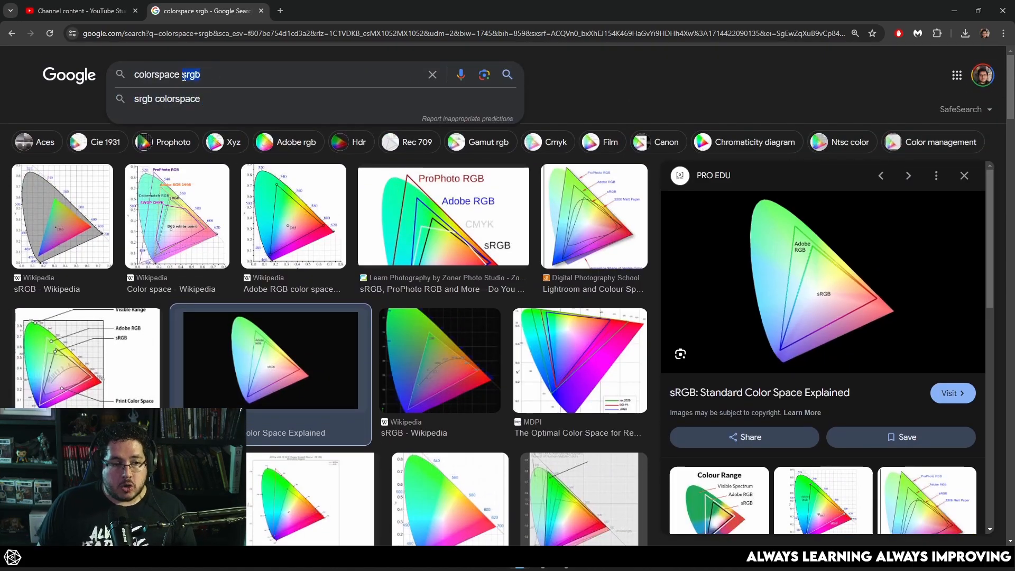
text(aces)
key(Return)
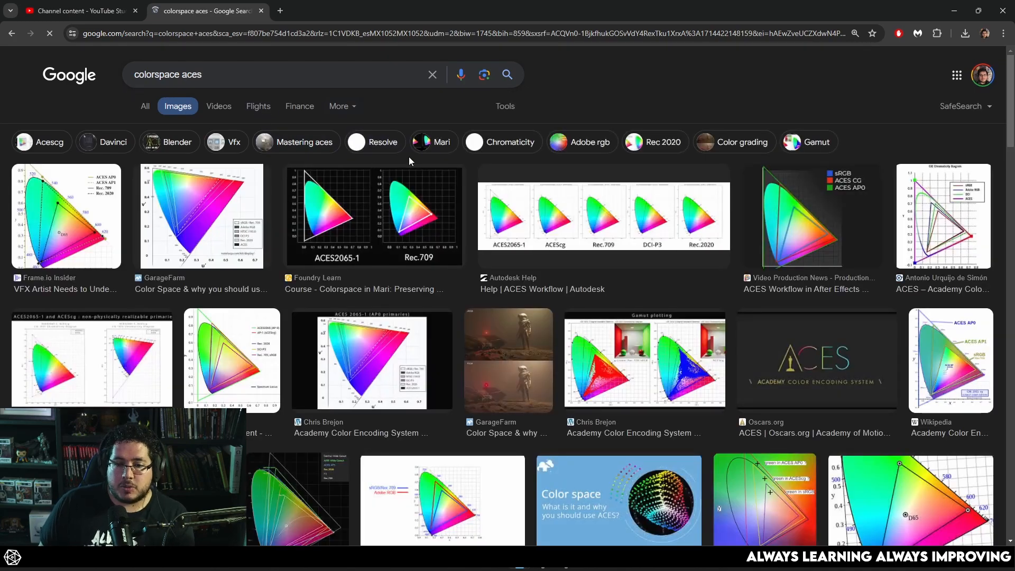
click(63, 224)
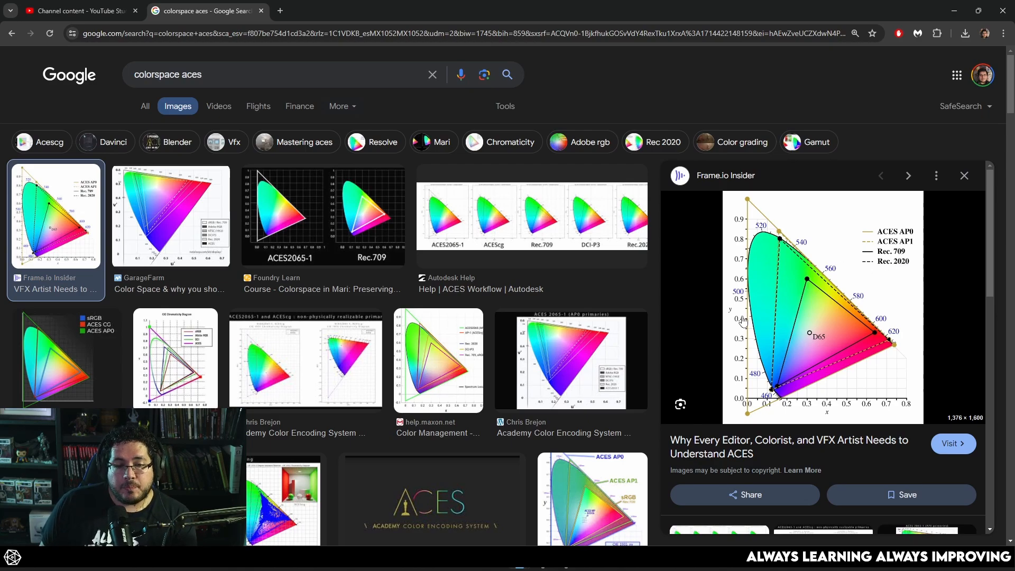
Examine the Foundry Learn chart comparing ACES2065-1 with Rec.709, then return to the Frame.io Insider chart.
click(340, 200)
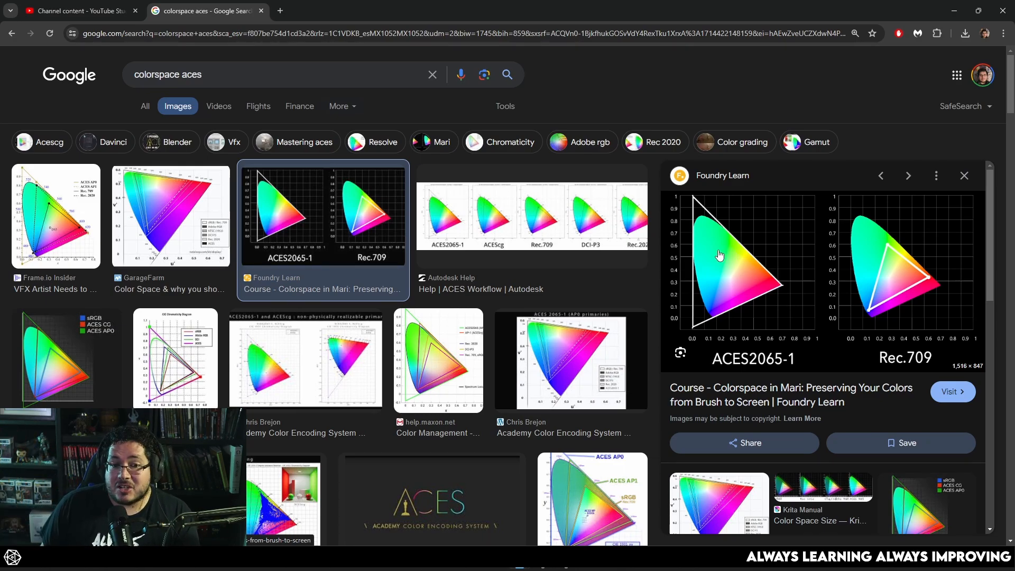
scroll(676, 328, down, 1)
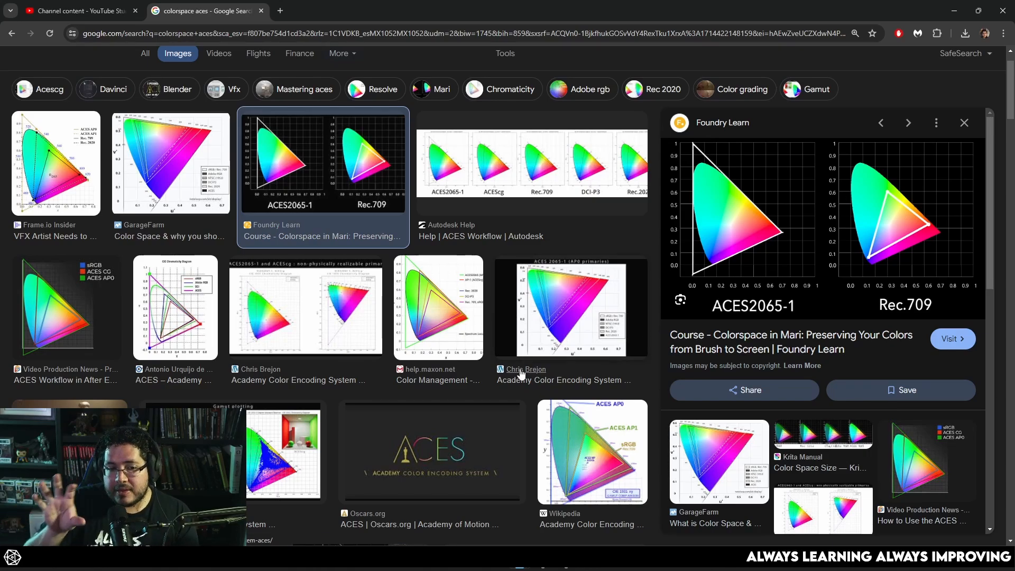
scroll(521, 373, down, 3)
scroll(581, 296, up, 3)
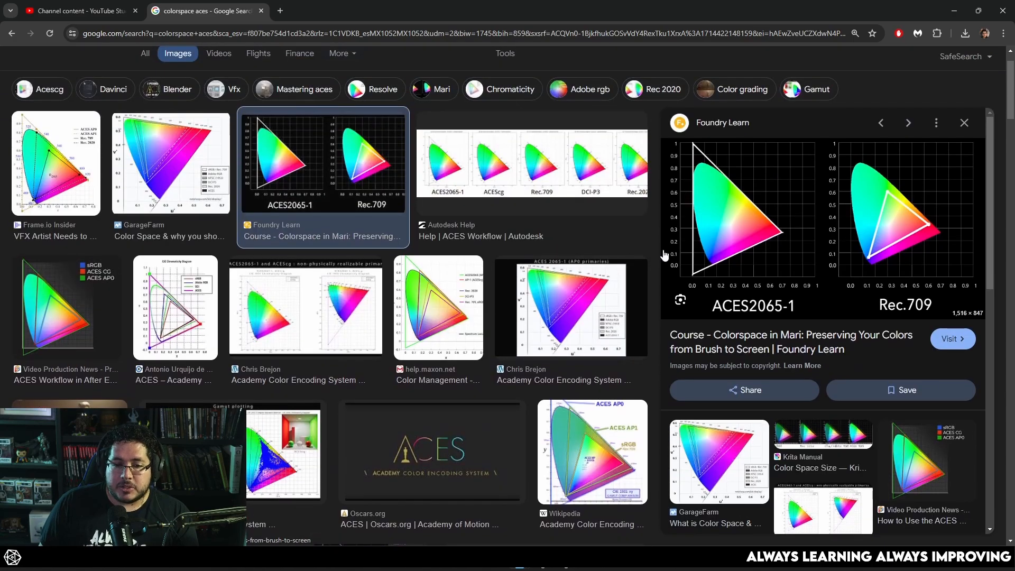
scroll(370, 185, up, 1)
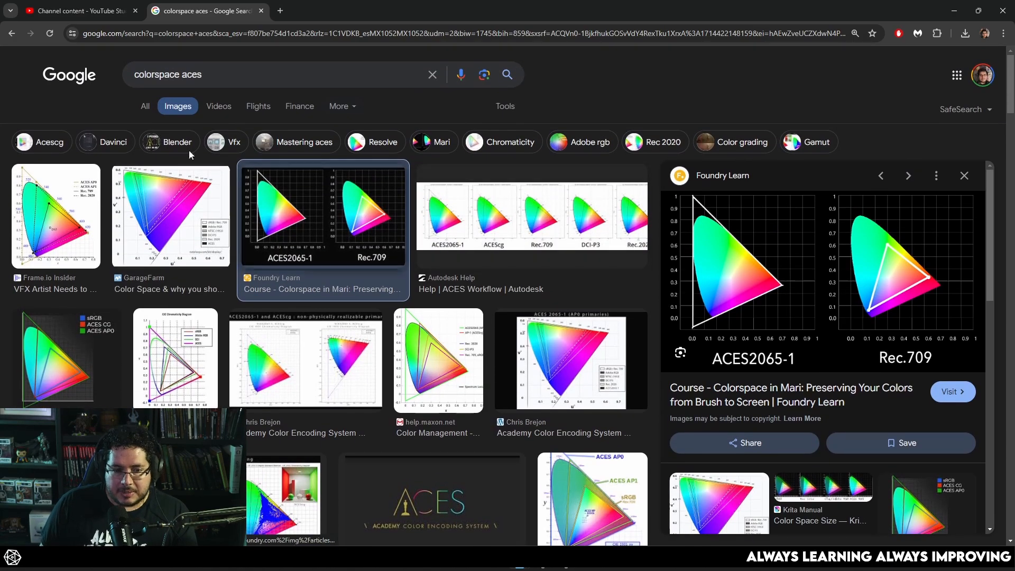
click(12, 34)
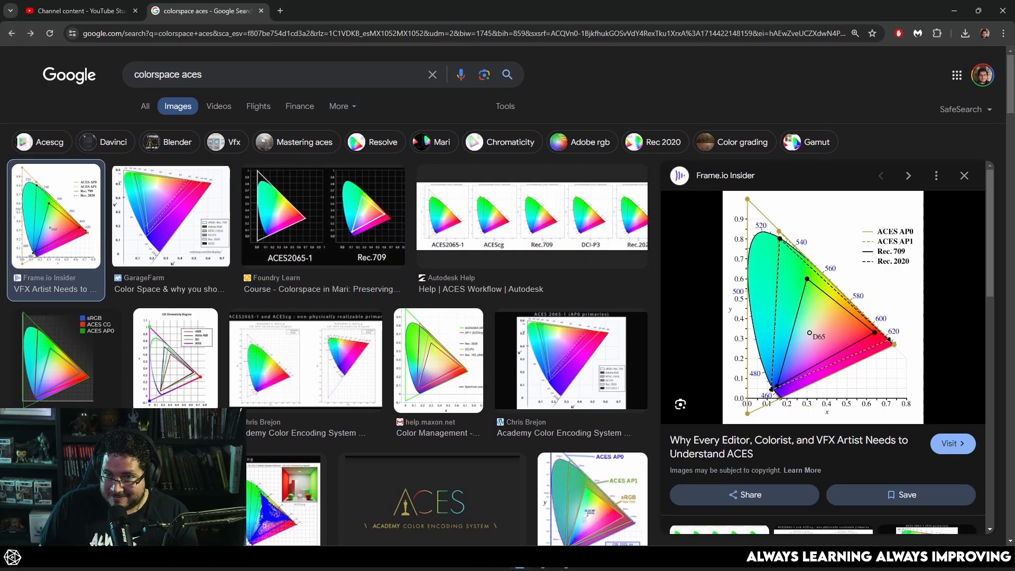
Switch to Maya, set the viewport's view transform to Un-tone-mapped (sRGB), and toggle the transform off and back on.
click(724, 155)
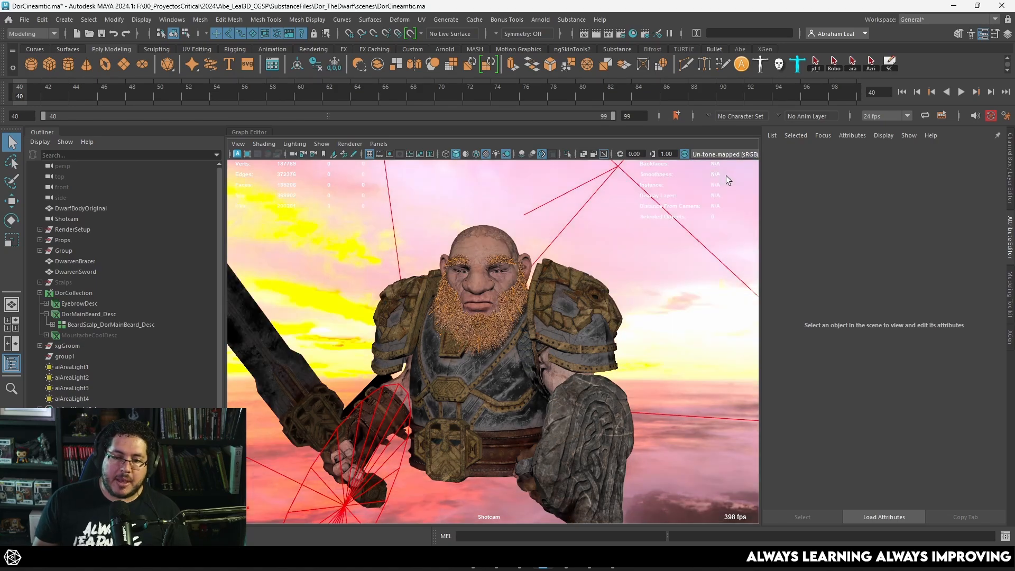
click(726, 177)
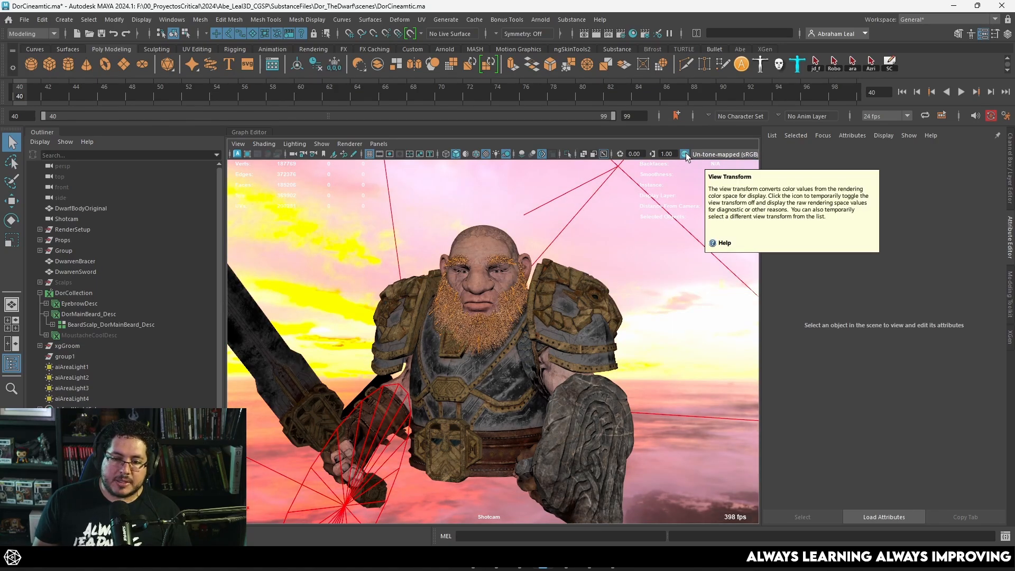
click(685, 154)
click(685, 154)
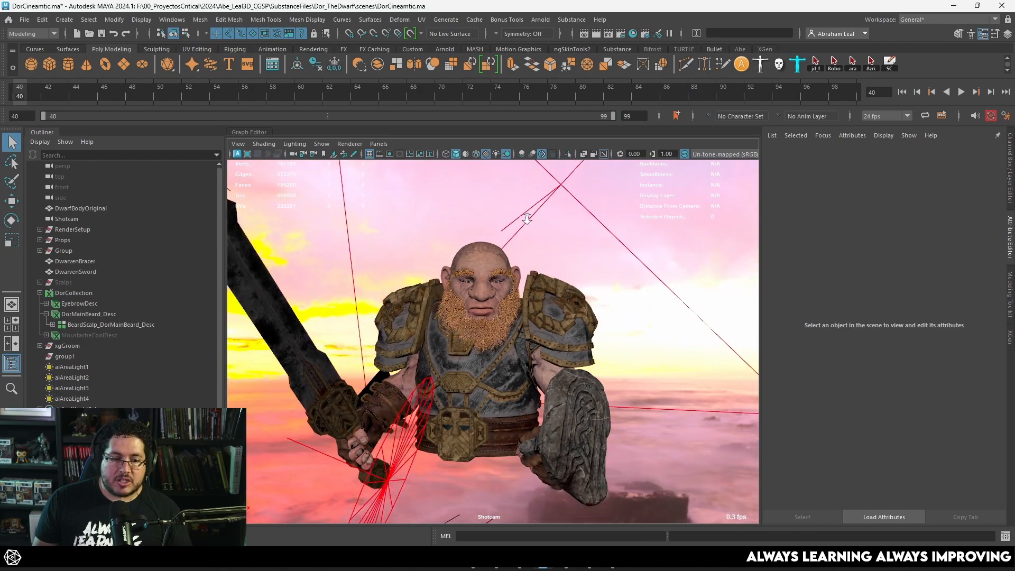
Preview the dwarf in the viewport with the Log (sRGB) view transform, then with Raw (sRGB).
click(705, 157)
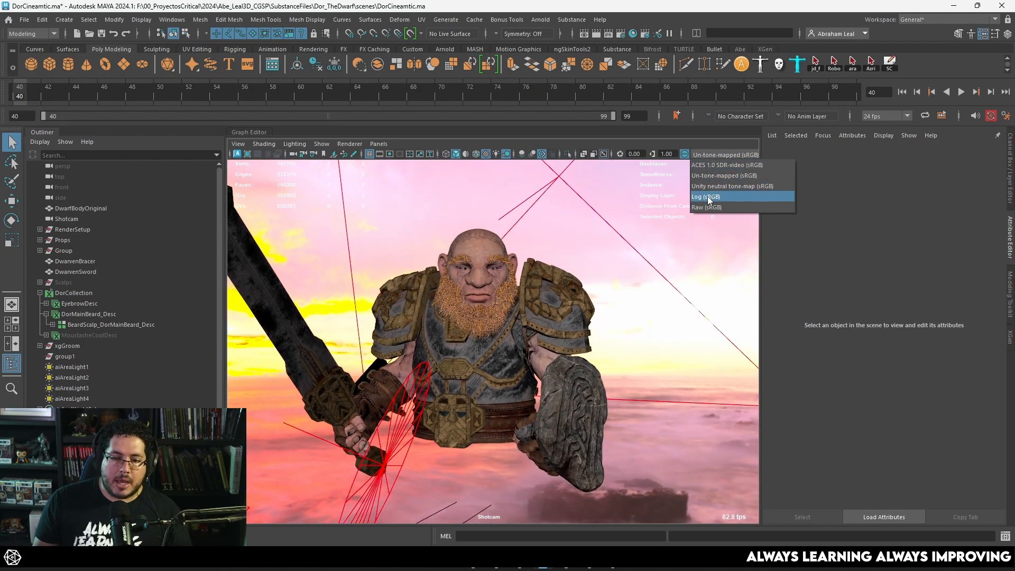
click(707, 198)
drag(657, 215, 705, 190)
click(696, 153)
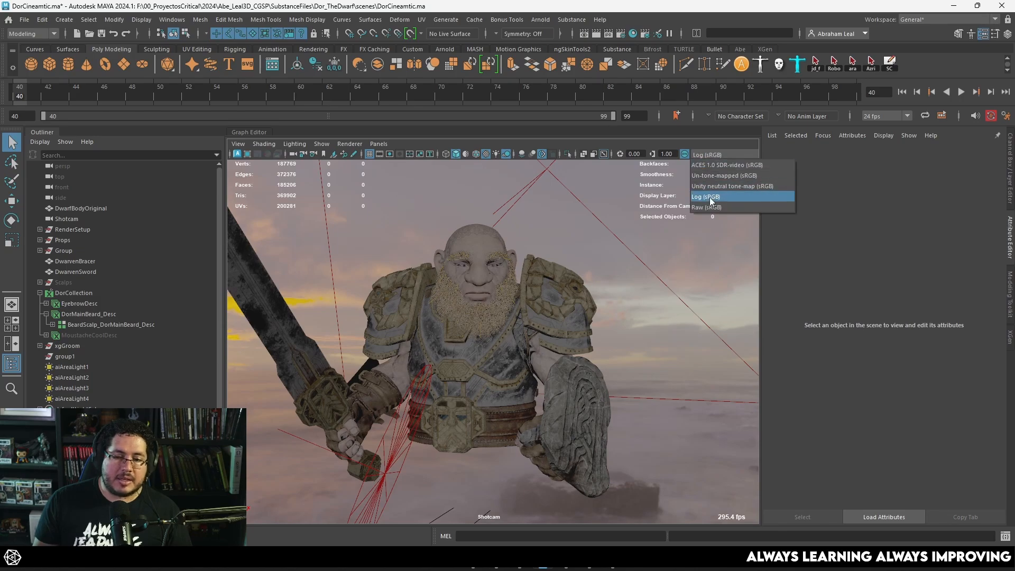
click(710, 205)
drag(668, 267, 646, 223)
Preview the Unity neutral tone-map (sRGB) in the viewport, then set the view transform to ACES 1.0 SDR-video (sRGB).
click(714, 155)
click(717, 188)
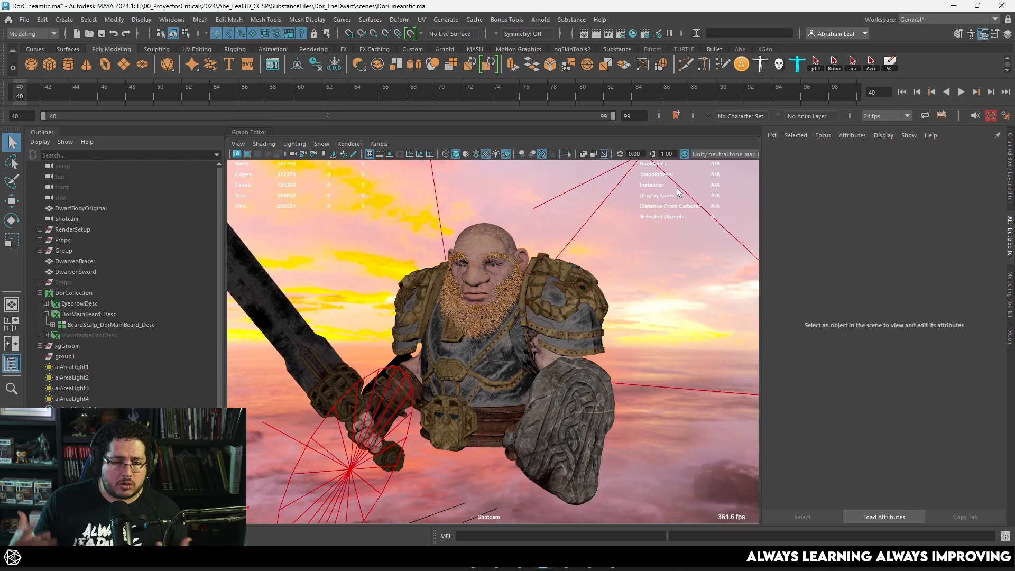
click(705, 155)
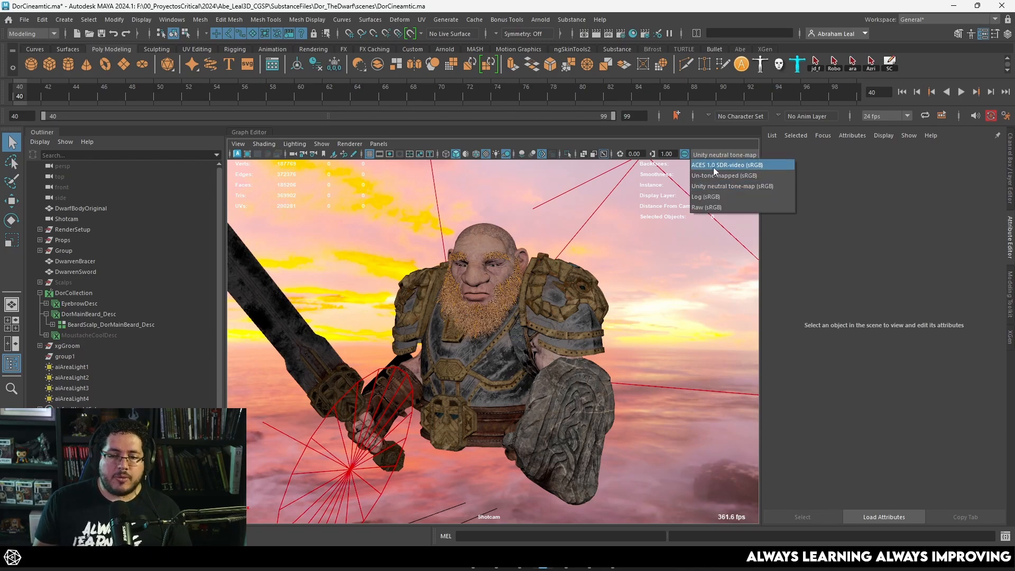
click(713, 167)
drag(652, 222, 636, 264)
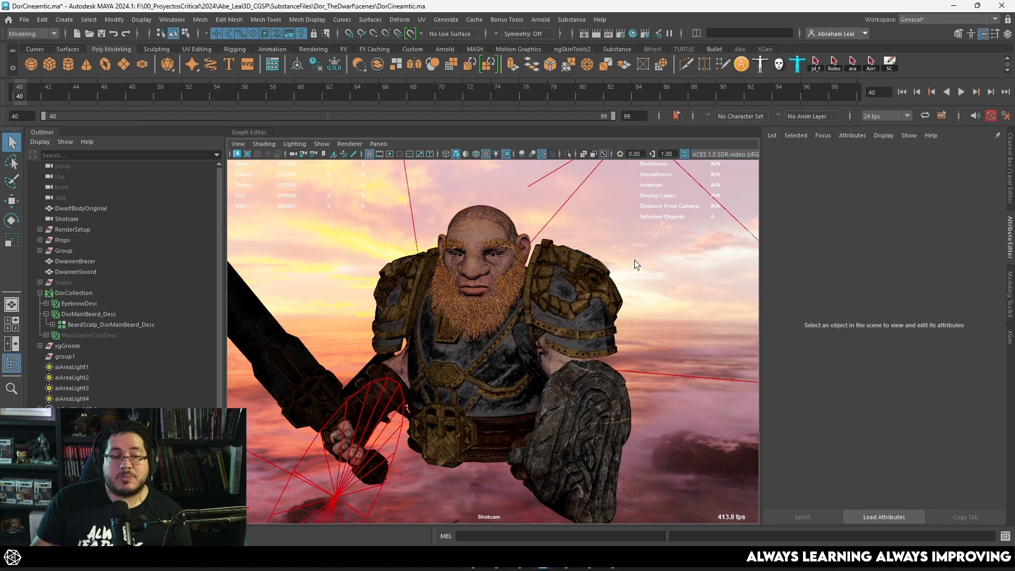
Turn on all scene lights in the viewport and inspect the lit dwarf from several angles.
click(496, 154)
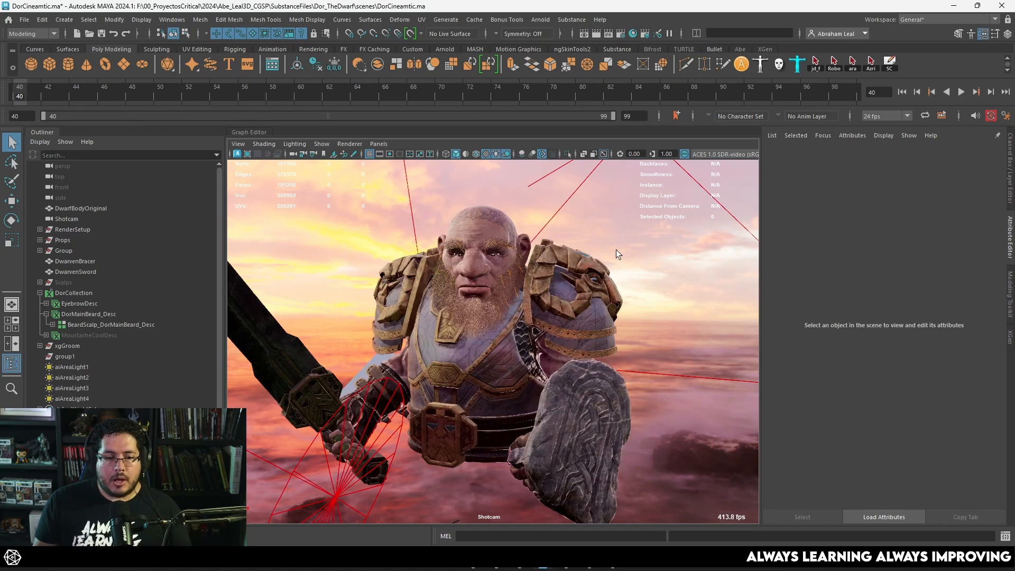
drag(519, 202, 591, 274)
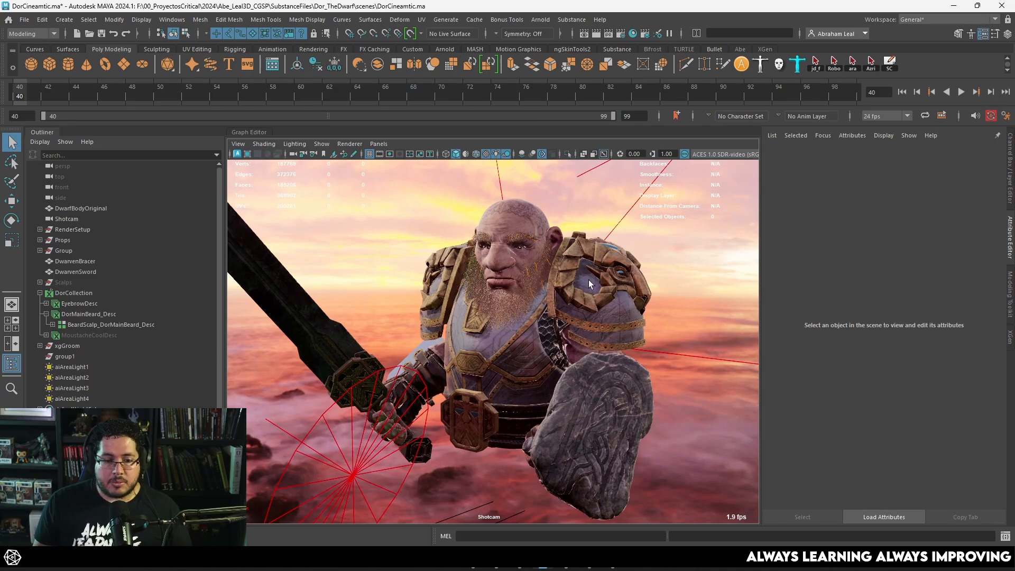
drag(588, 280, 602, 299)
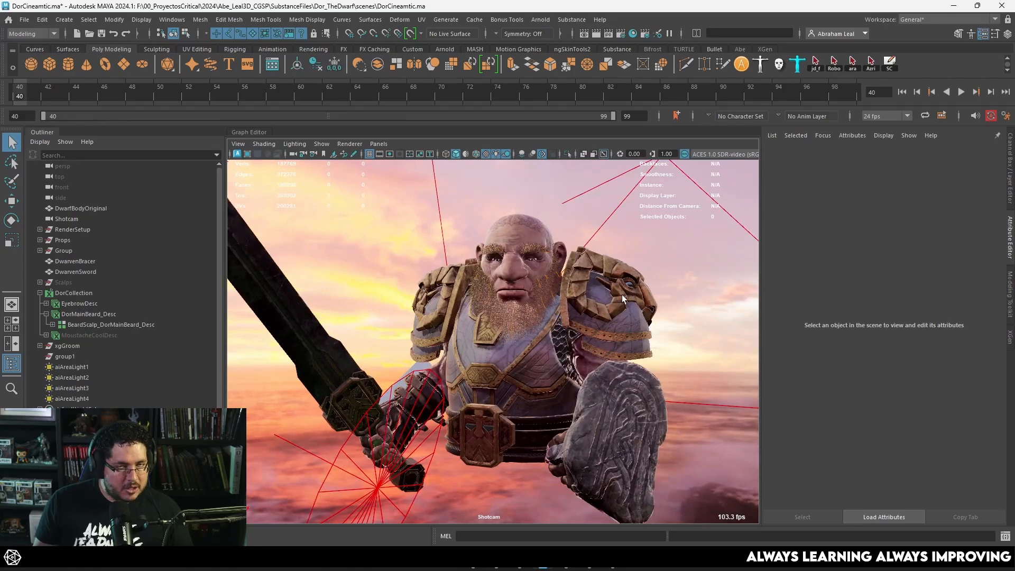
drag(483, 209, 664, 202)
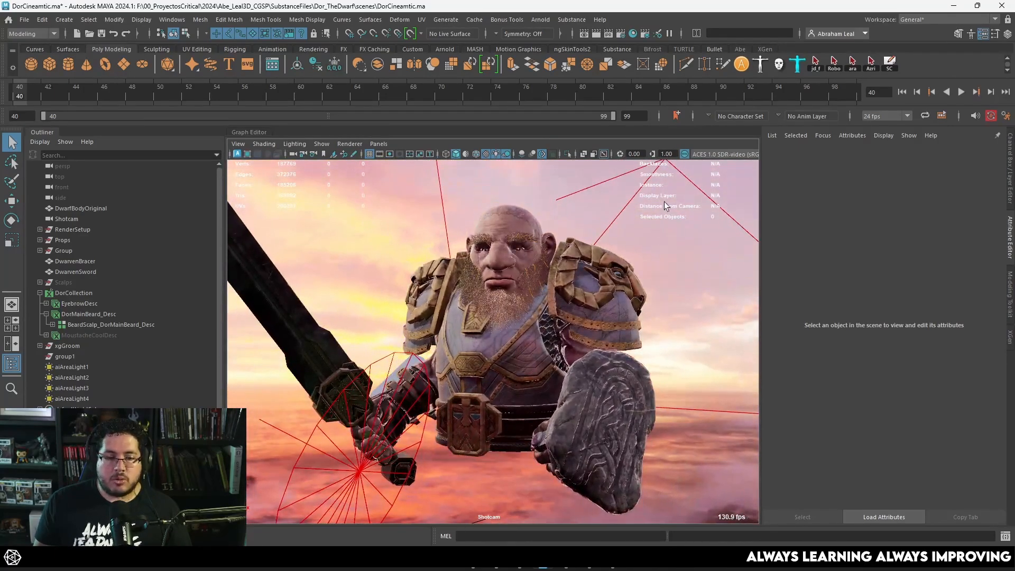
click(684, 154)
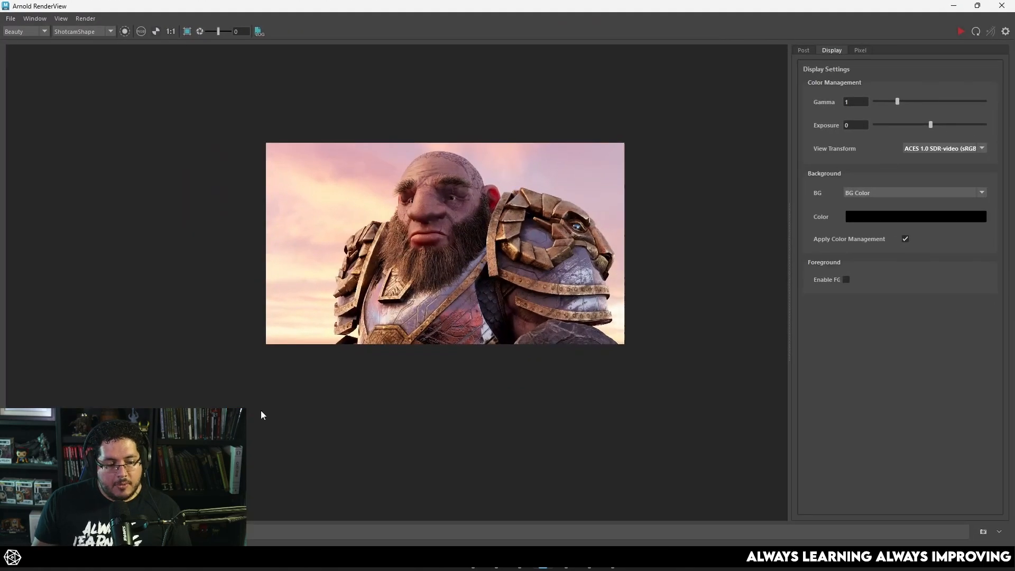
Switch to Arnold RenderView and examine the rendered dwarf's face, beard and shoulder armor under the ACES view transform.
scroll(446, 297, up, 4)
scroll(468, 320, down, 4)
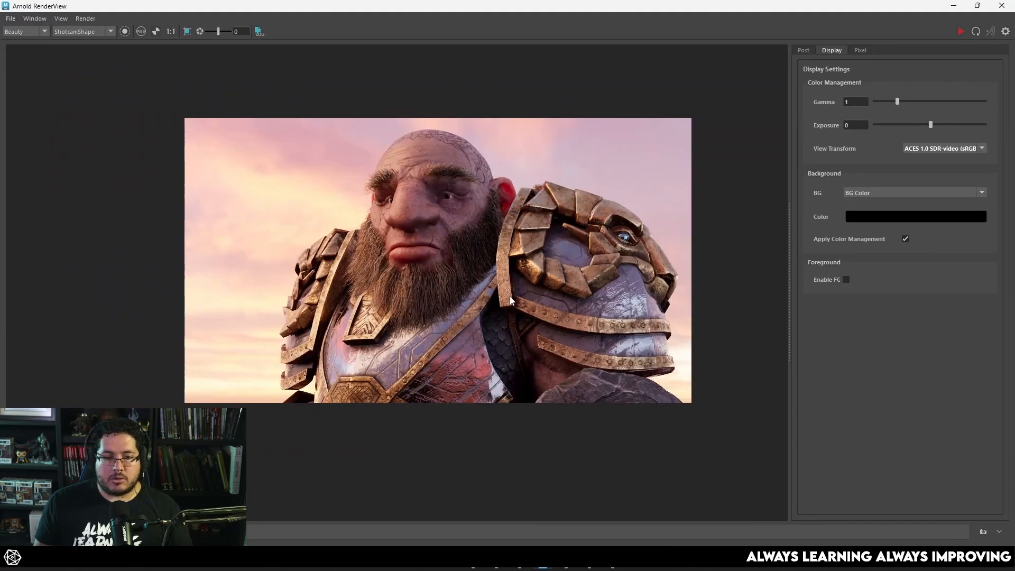
drag(495, 318, 486, 332)
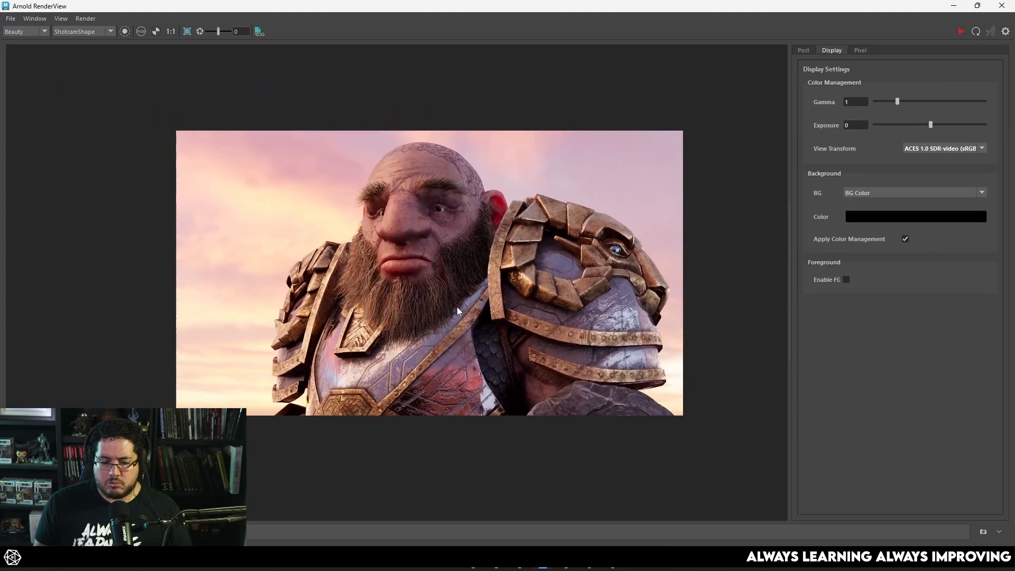
scroll(559, 224, up, 3)
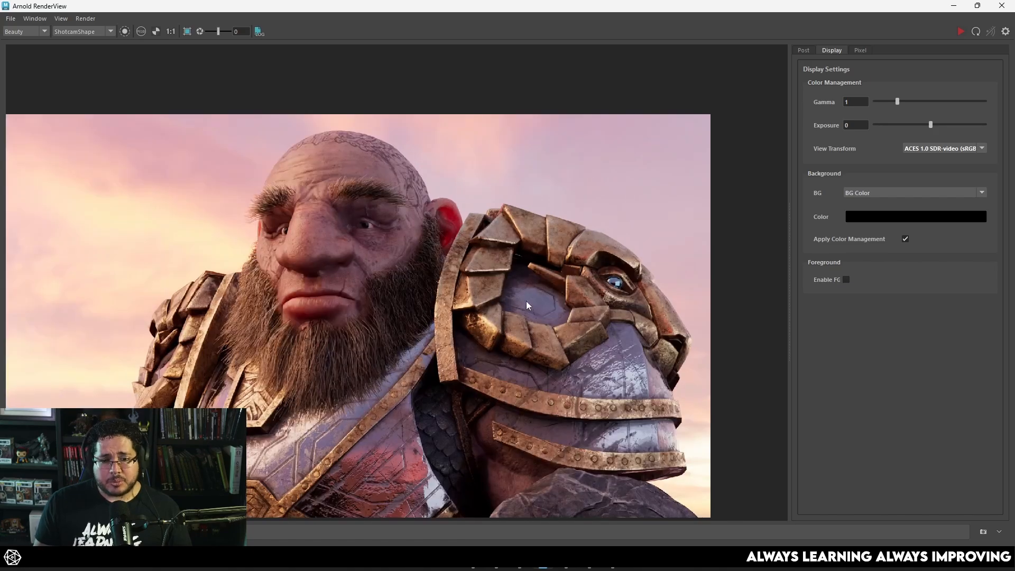
scroll(525, 300, down, 3)
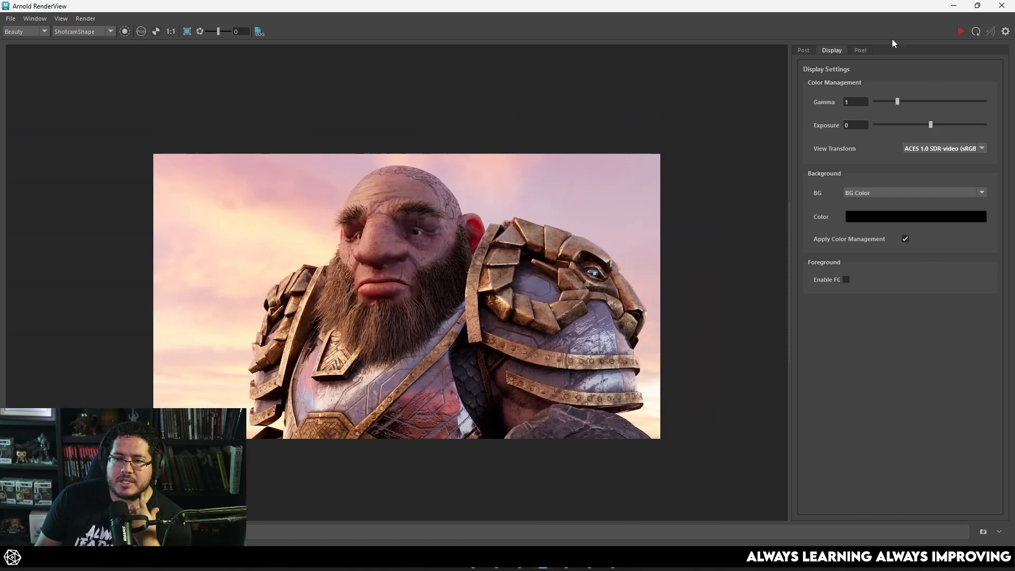
click(1005, 32)
click(1004, 33)
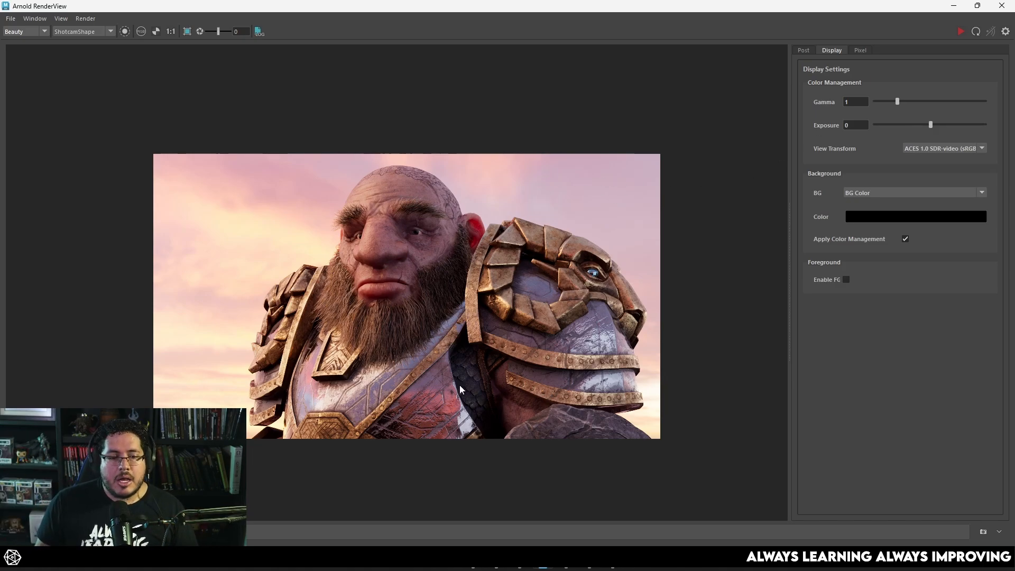
scroll(454, 270, up, 4)
scroll(414, 275, down, 4)
drag(427, 288, 466, 273)
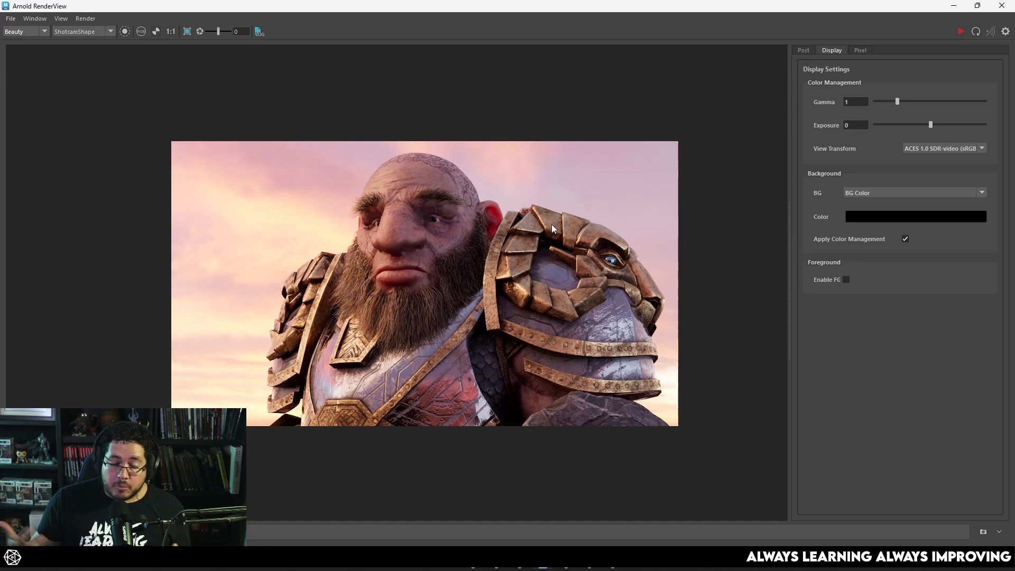
Preview the render with the Un-tone-mapped (sRGB) view transform, then with Unity neutral tone-map (sRGB).
click(914, 152)
click(928, 156)
click(926, 151)
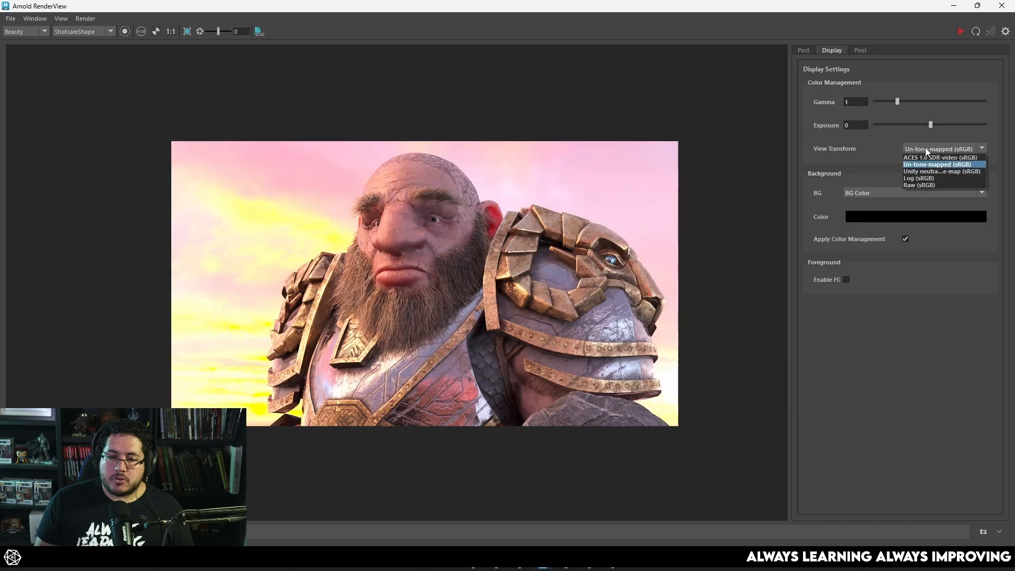
click(920, 173)
Preview the render with the Raw (sRGB) view transform, then set it back to ACES 1.0 SDR-video (sRGB).
click(925, 150)
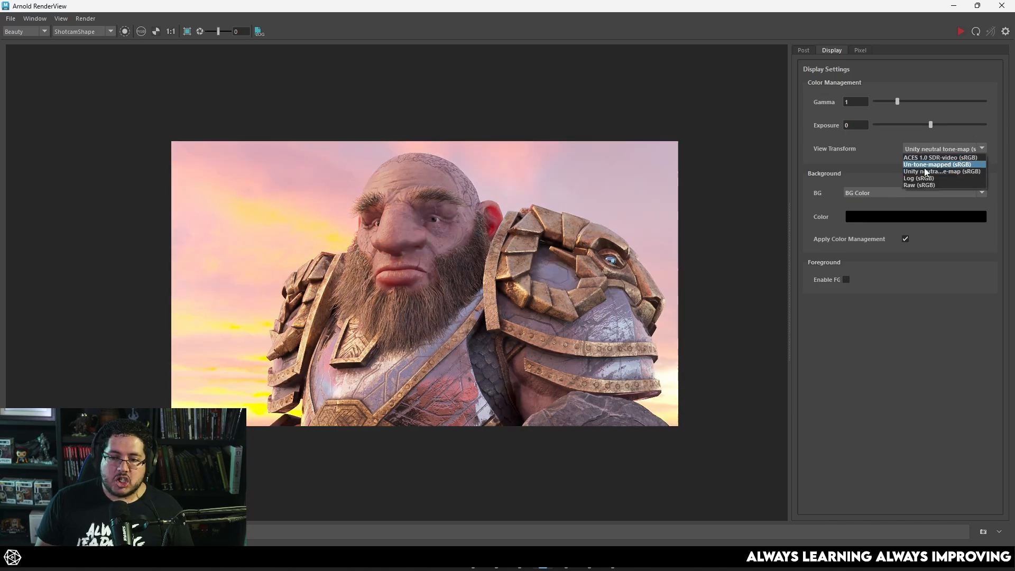
click(926, 154)
click(926, 153)
click(918, 184)
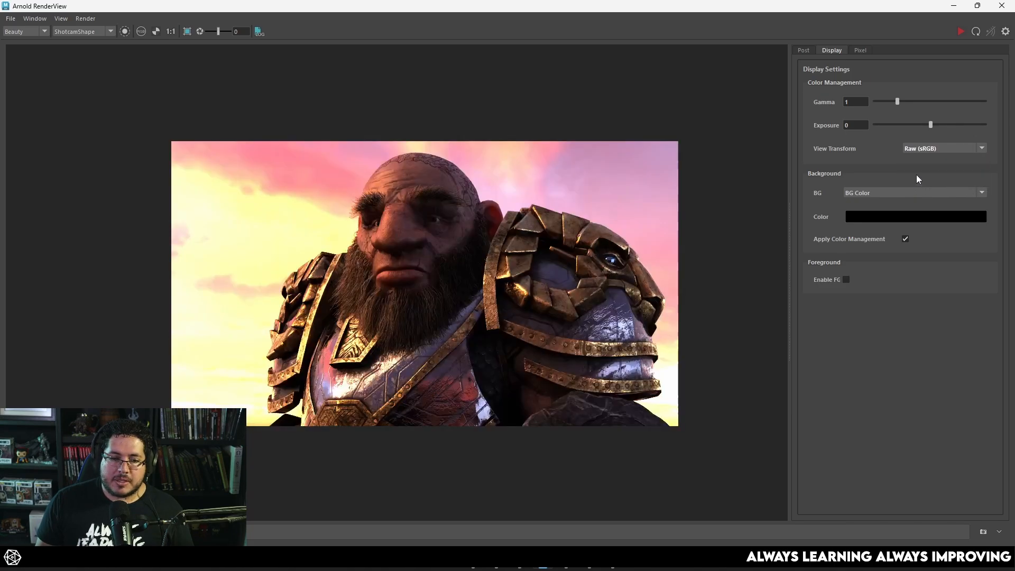
click(947, 151)
click(932, 158)
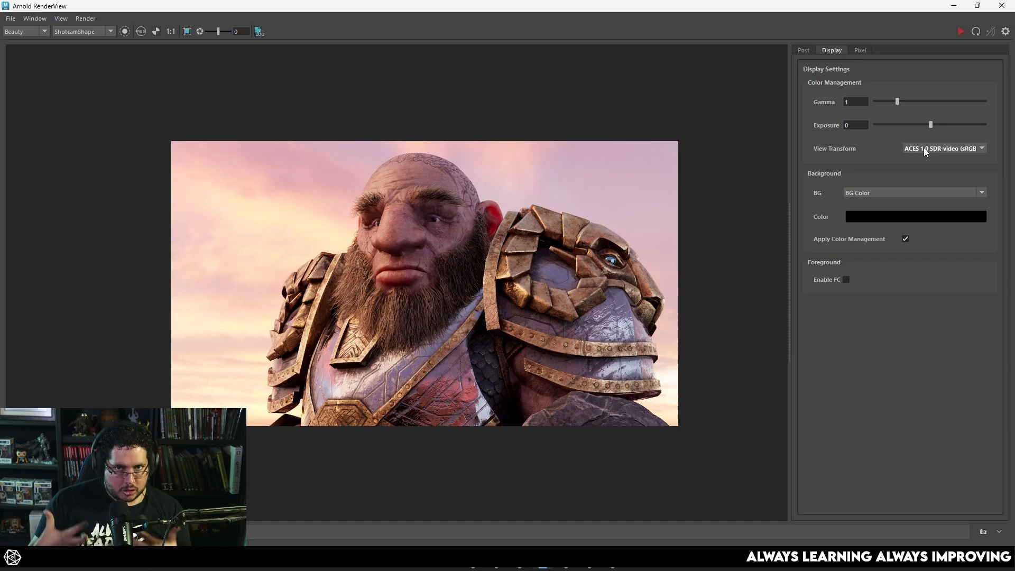
Open the dialog for saving the render as a Multi-Layer EXR, then close it without saving.
click(11, 18)
click(46, 39)
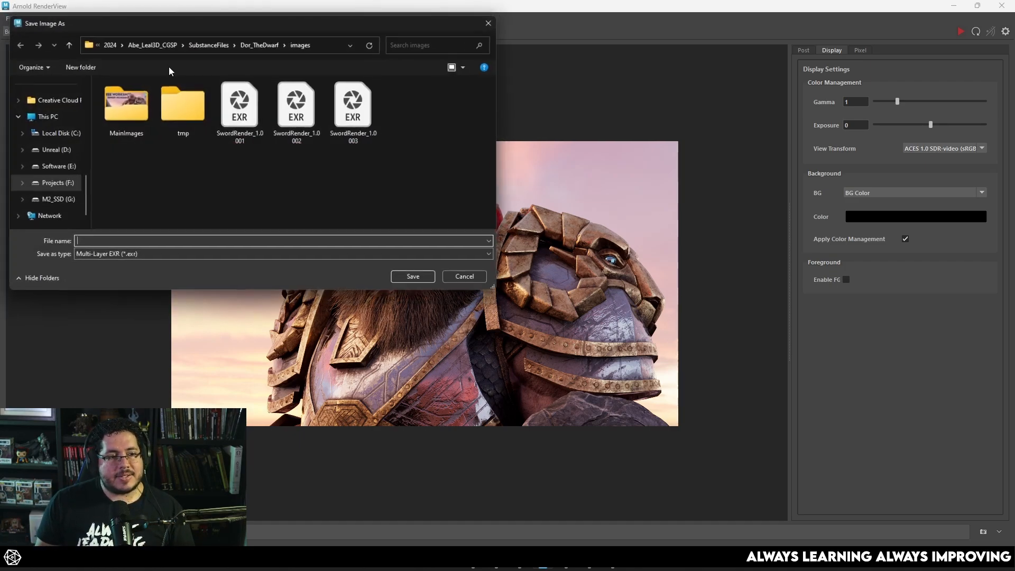
scroll(58, 142, up, 3)
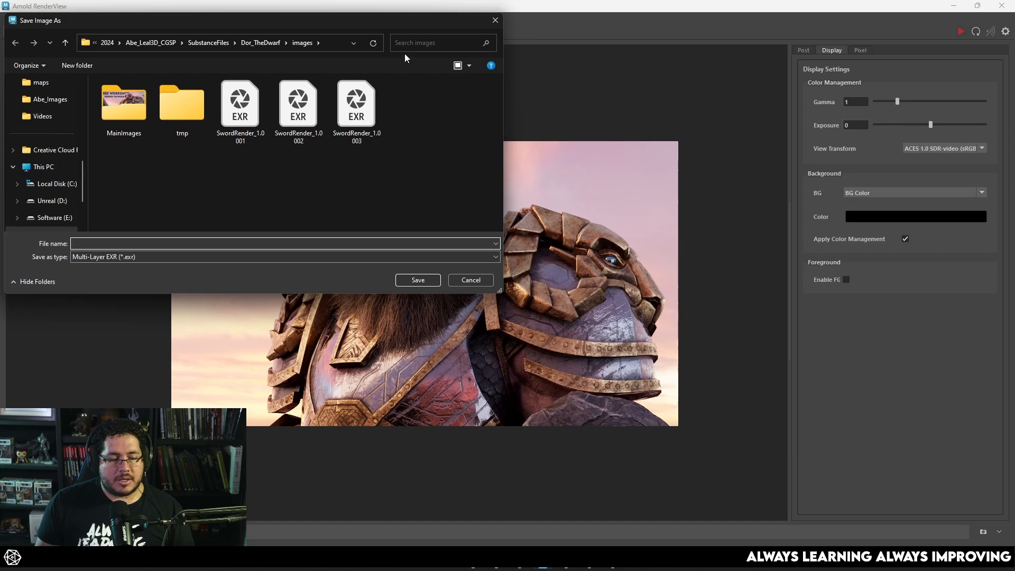
click(495, 20)
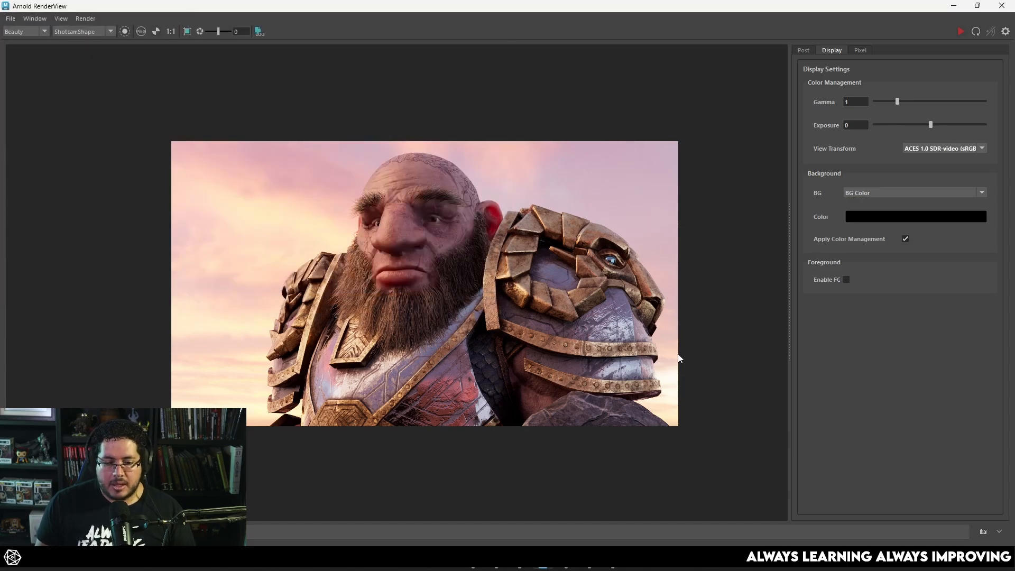
Switch to DaVinci Resolve and locate Dwarf_Cinematic.exr in the Desktop folder in File Explorer.
key(alt+Tab)
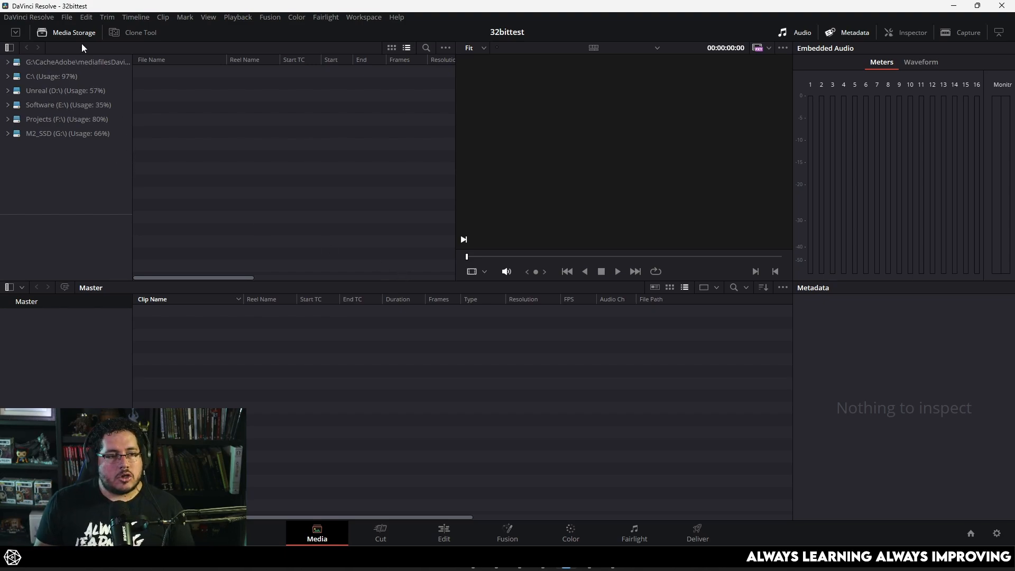
key(super+e)
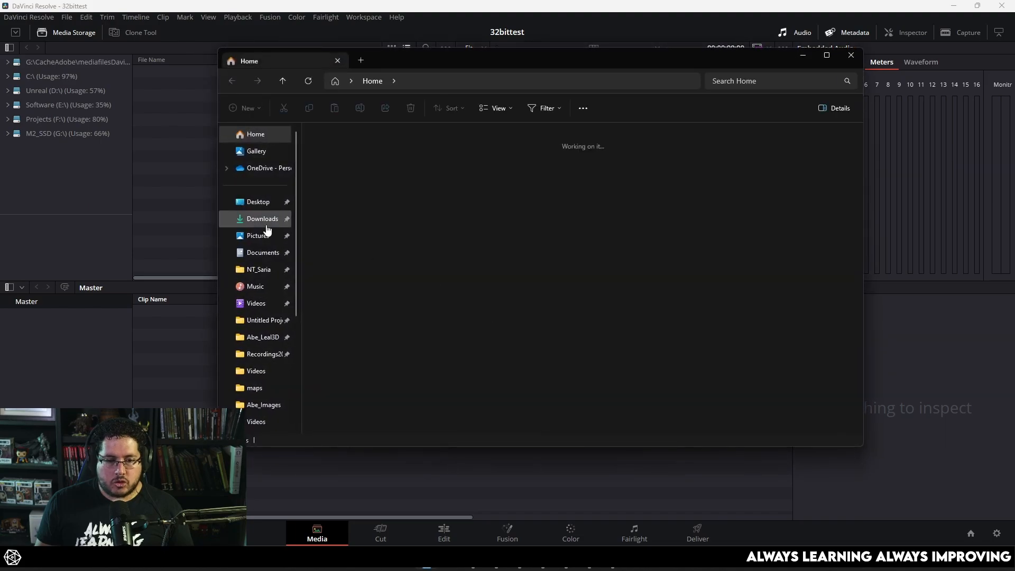
click(258, 202)
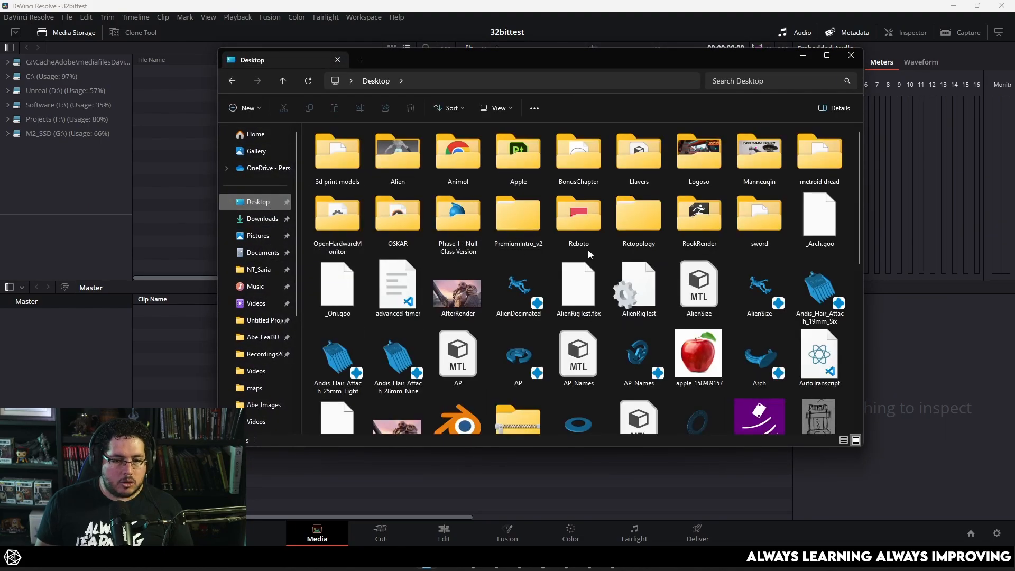
scroll(582, 260, down, 5)
scroll(582, 260, up, 3)
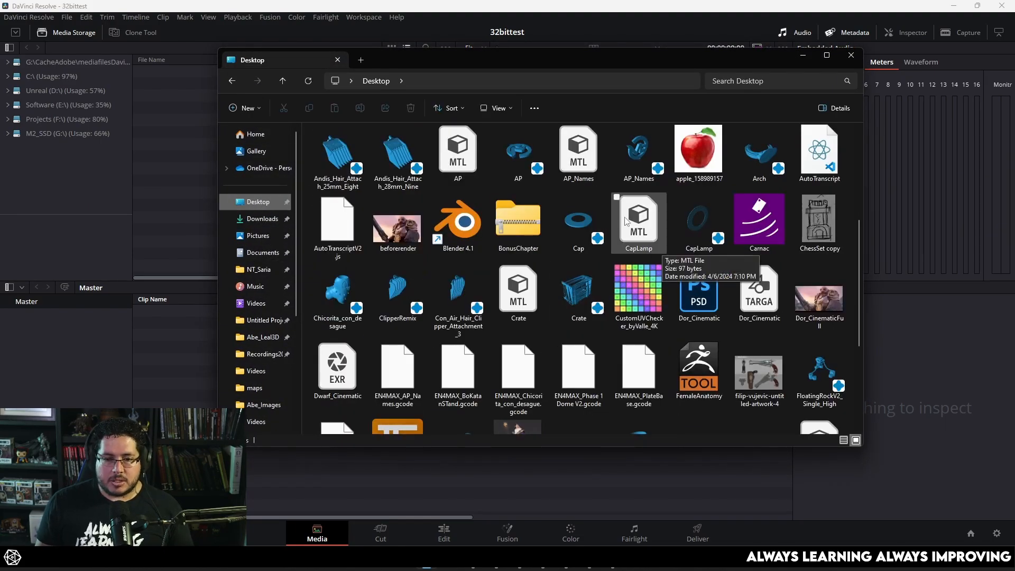
Try to bring Dwarf_Cinematic.exr from the Desktop folder into the Media page's storage browser.
drag(338, 370, 203, 224)
click(203, 219)
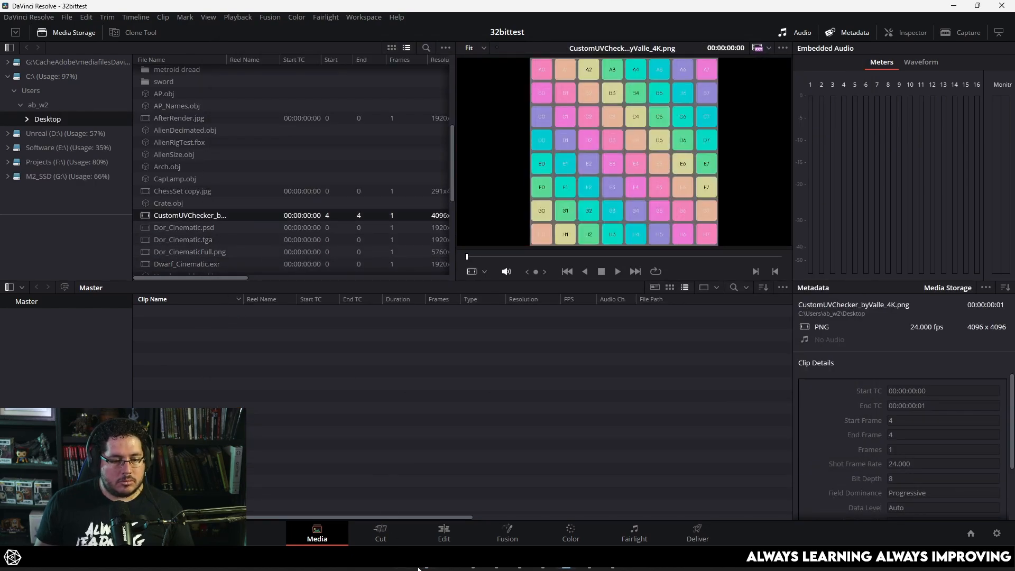
Import Dwarf_Cinematic.exr from the Desktop folder into the Edit page's media pool and place it at the start of a new timeline.
click(448, 534)
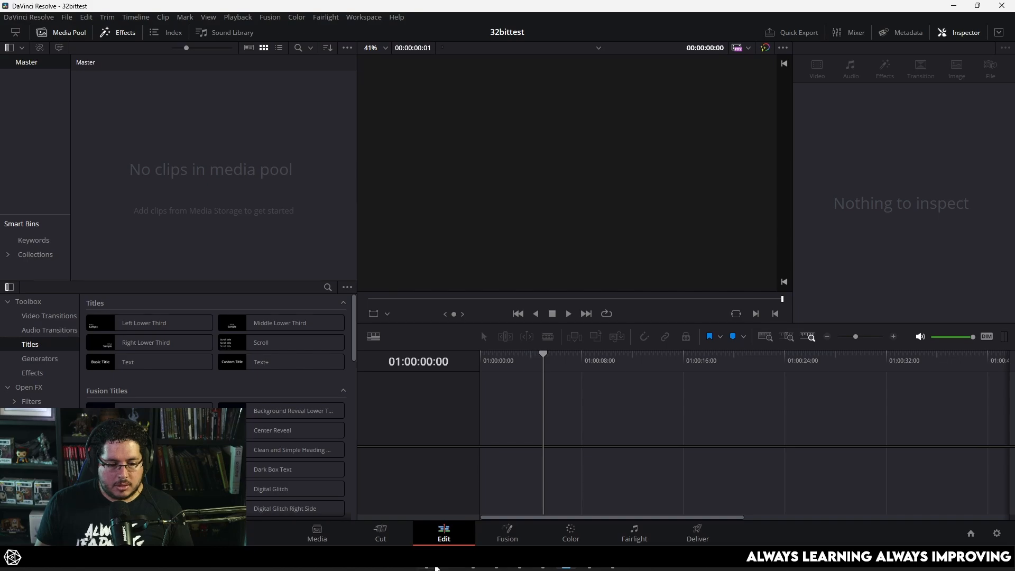
click(427, 567)
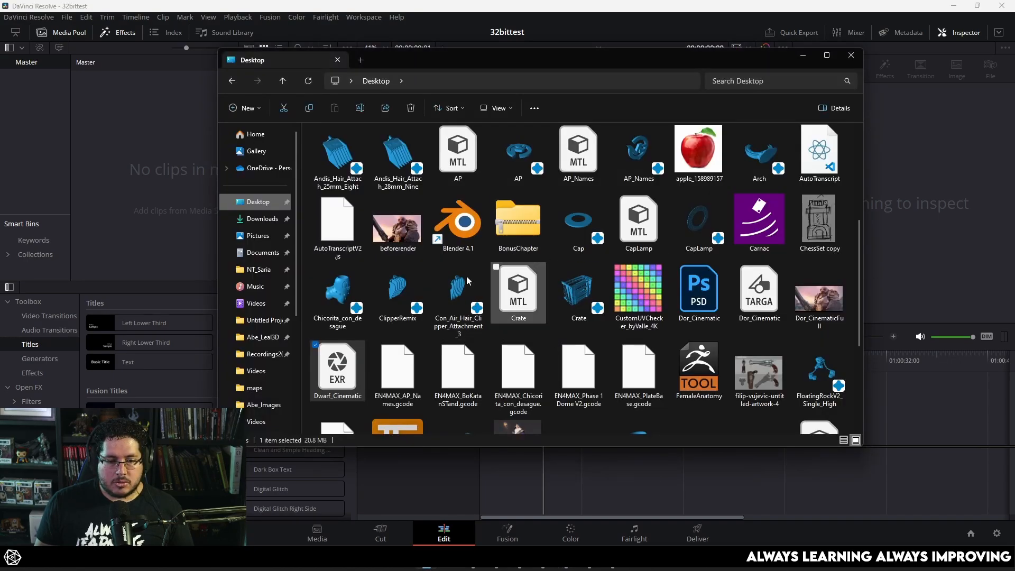
drag(337, 370, 208, 216)
click(109, 92)
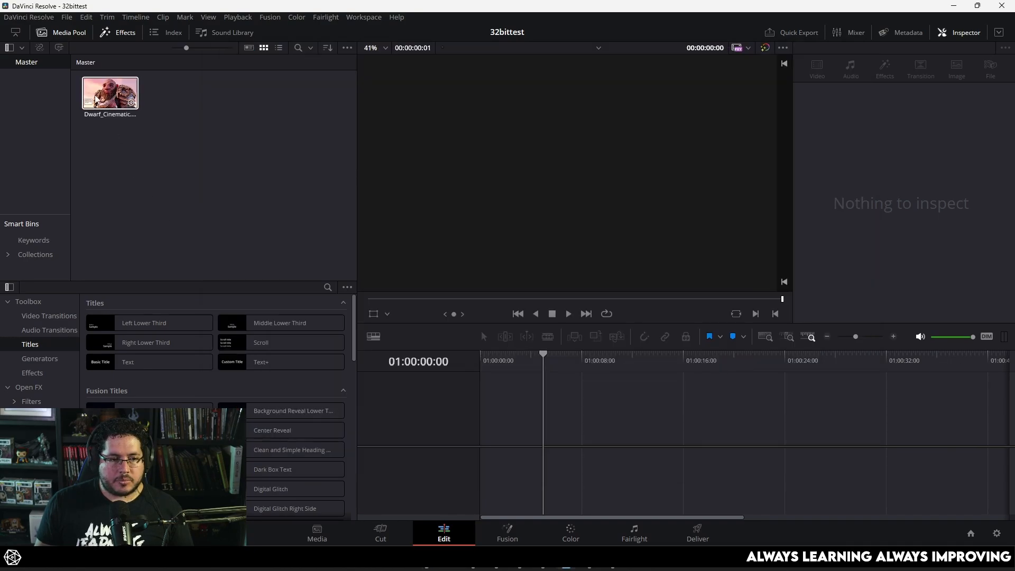
drag(110, 93, 487, 411)
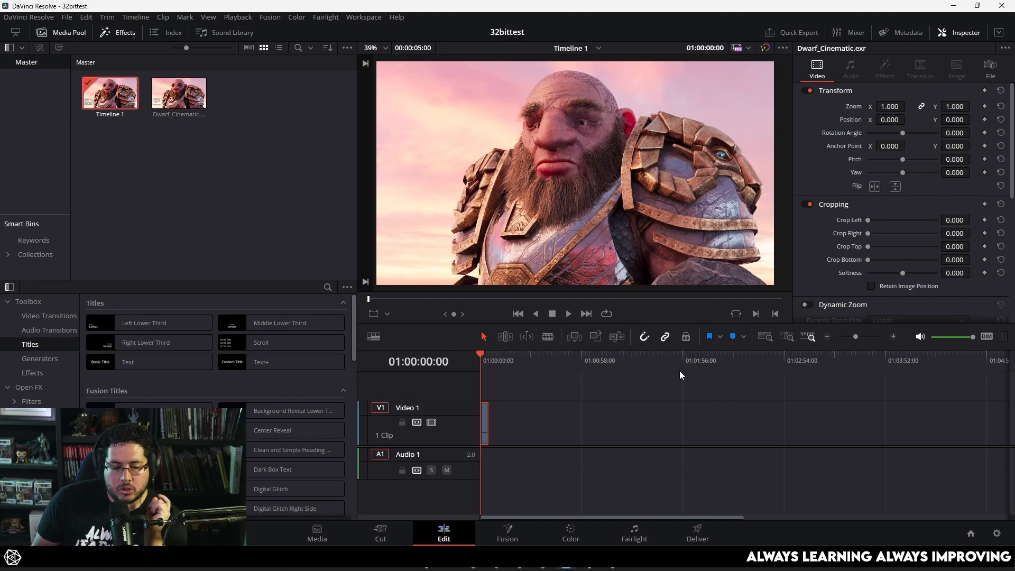
Switch to Maya, reduce Arnold RenderView to a floating window over the scene, and return to DaVinci Resolve.
mouse_move(542, 565)
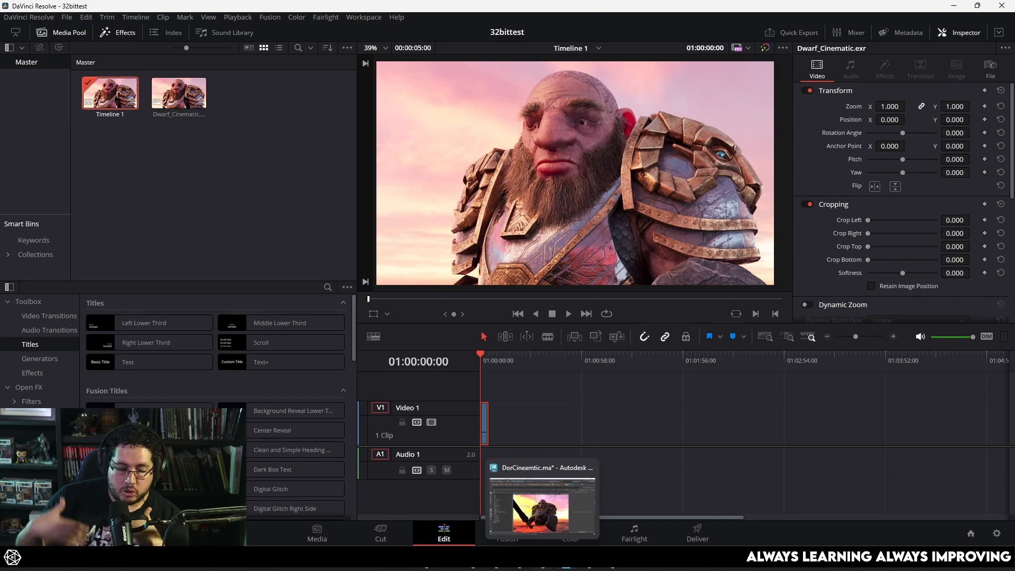
click(559, 508)
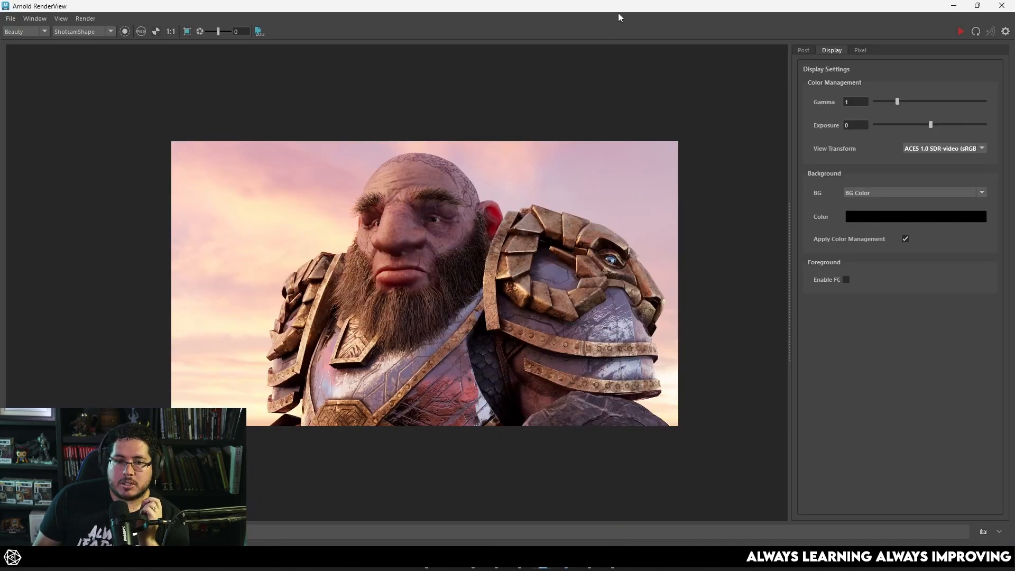
drag(563, 15, 447, 70)
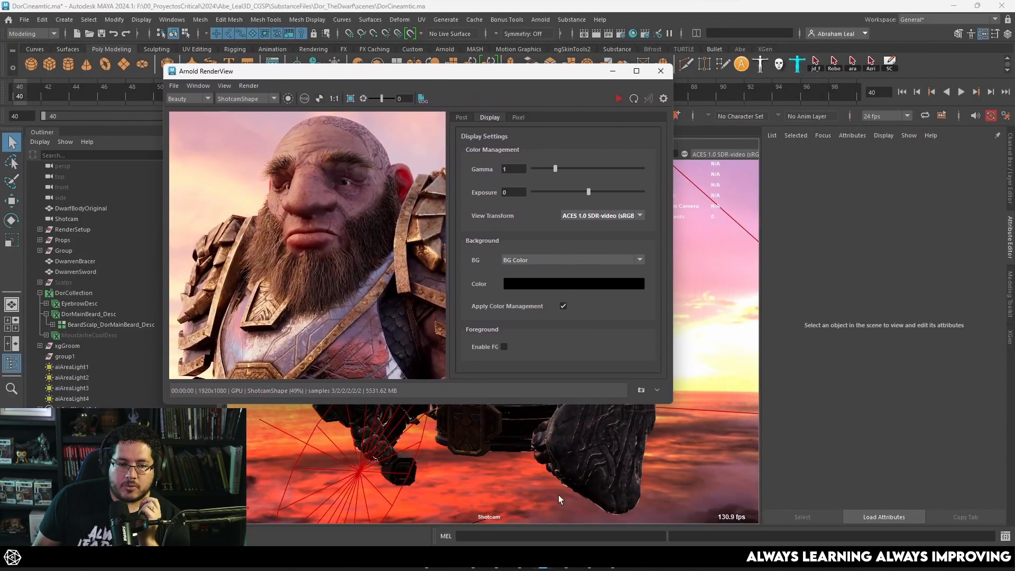
mouse_move(564, 564)
click(565, 506)
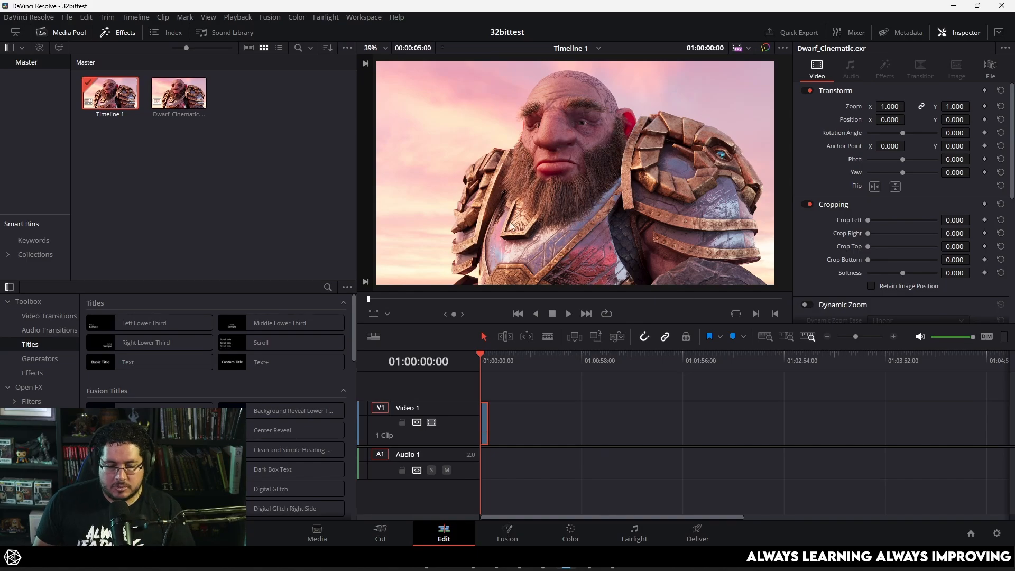
Arrange the DaVinci Resolve window below Arnold RenderView to compare the dwarf's colors in both images.
drag(690, 6, 335, 185)
drag(566, 241, 549, 255)
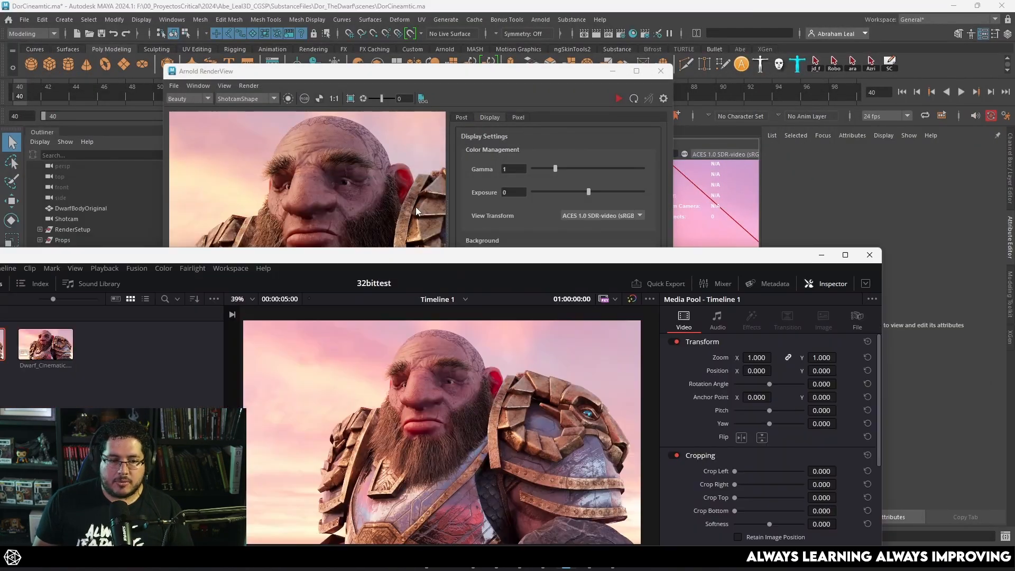
drag(433, 78, 428, 54)
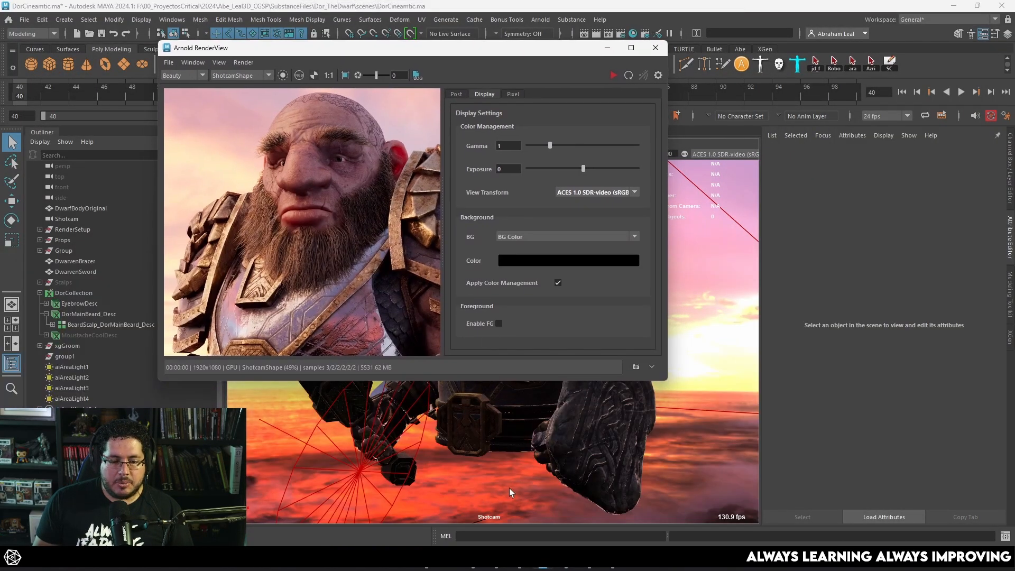
click(565, 560)
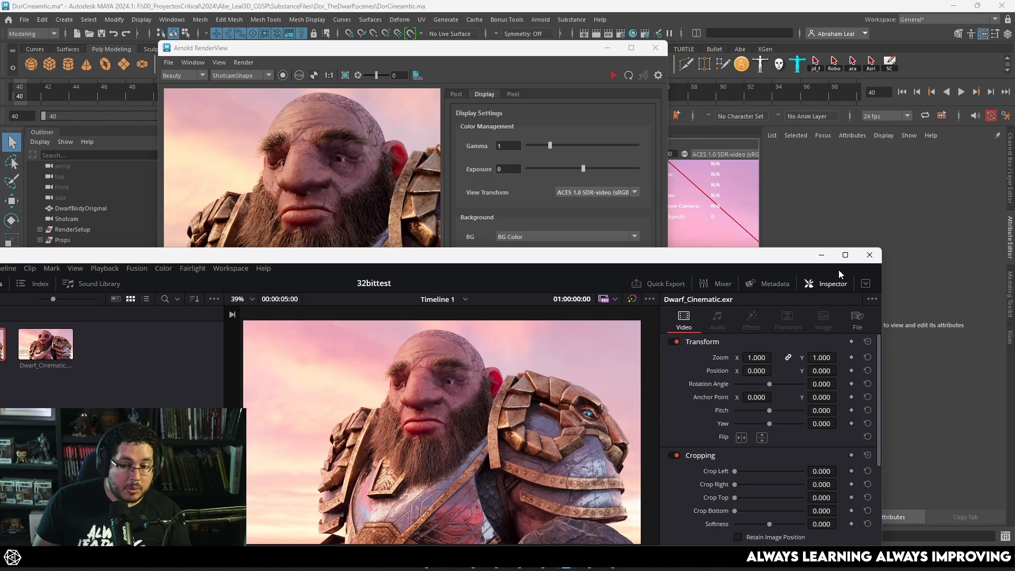
Try a display gamma of 1.73 in Arnold RenderView, lower it to about 0.88, and minimize the render window.
drag(550, 145, 566, 146)
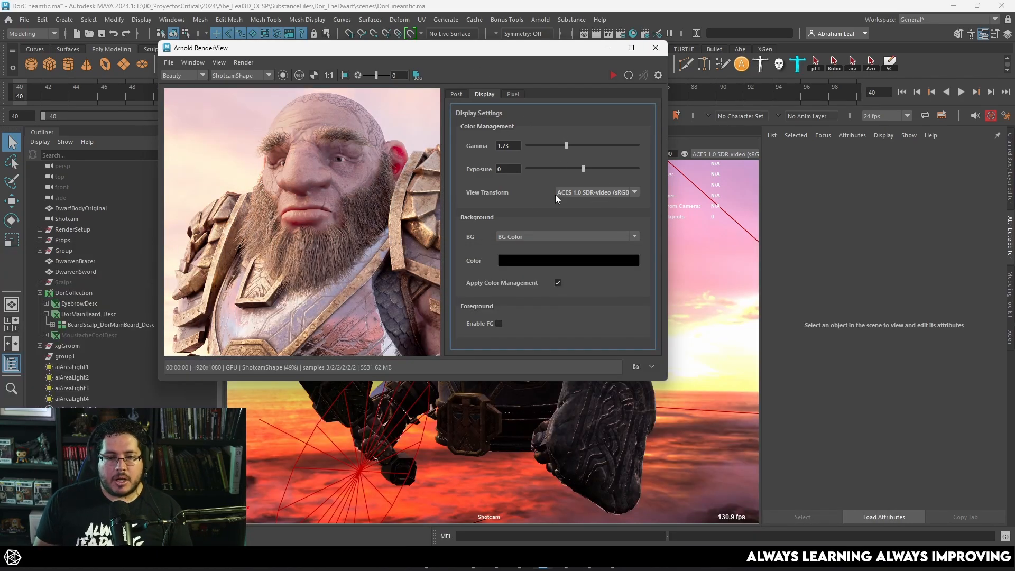
drag(566, 145, 547, 146)
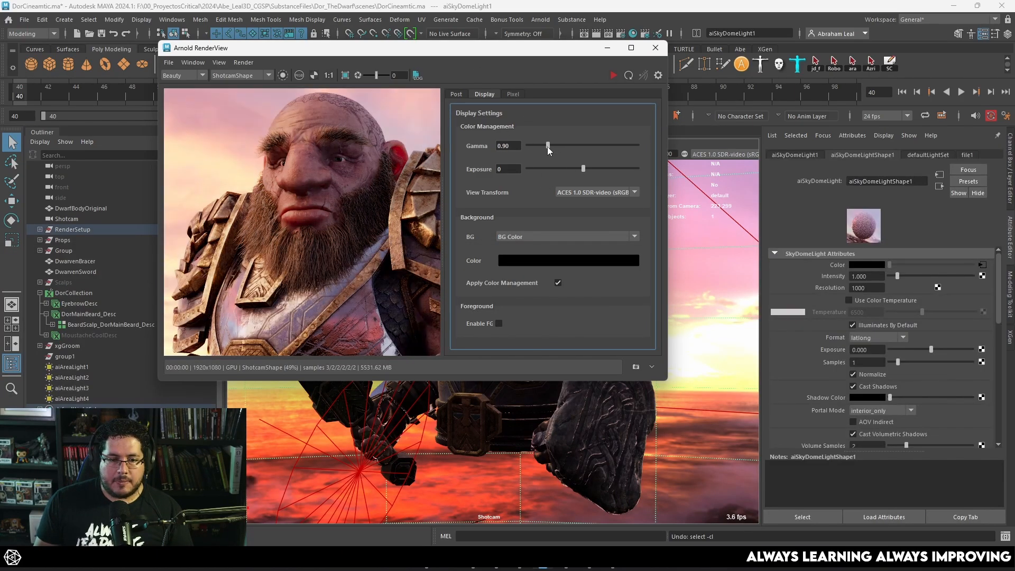
click(607, 48)
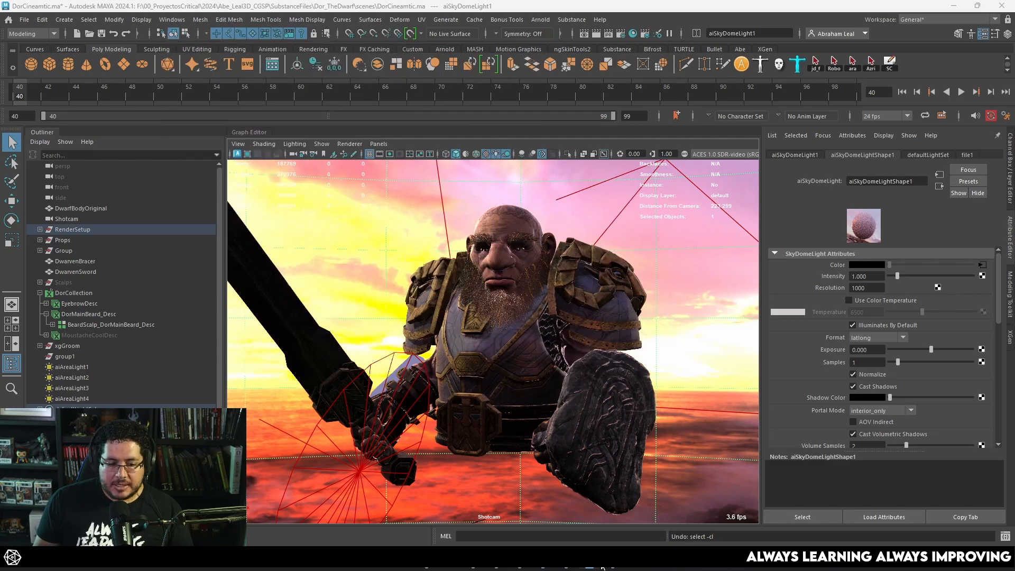
Switch back to DaVinci Resolve, maximize its window, and open the project's color management settings.
key(alt+Tab)
drag(535, 257, 564, 4)
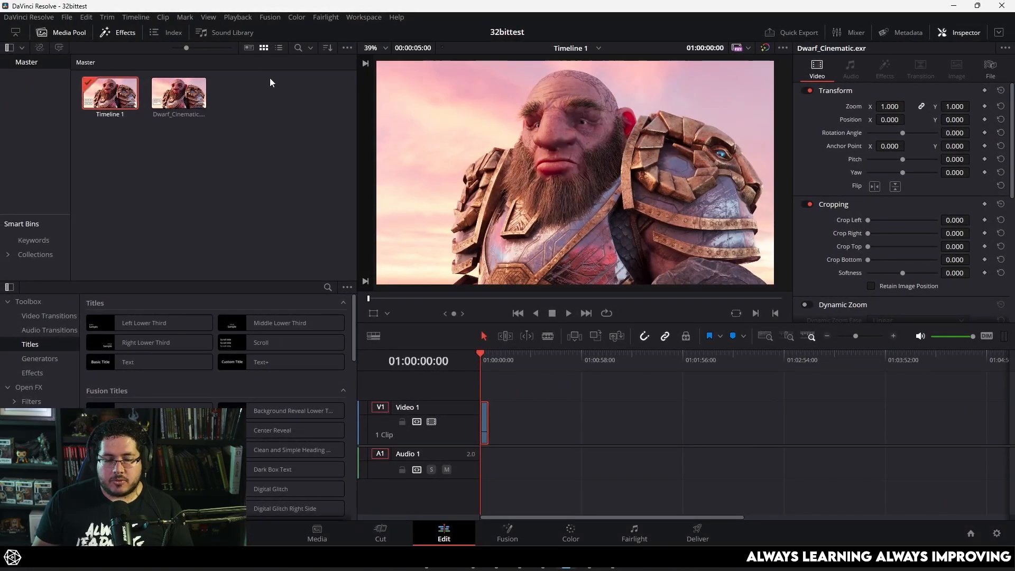
click(68, 17)
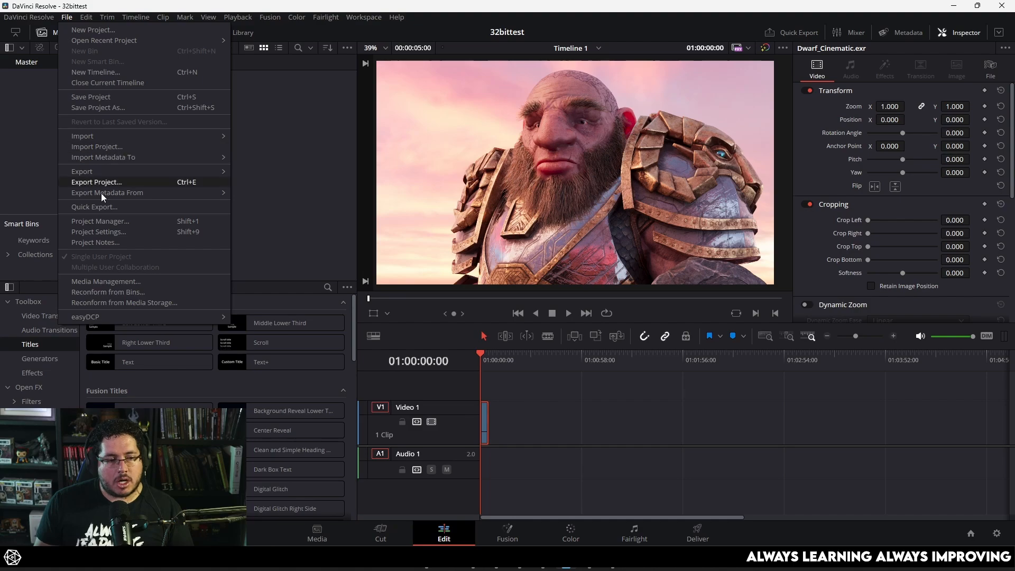
click(118, 231)
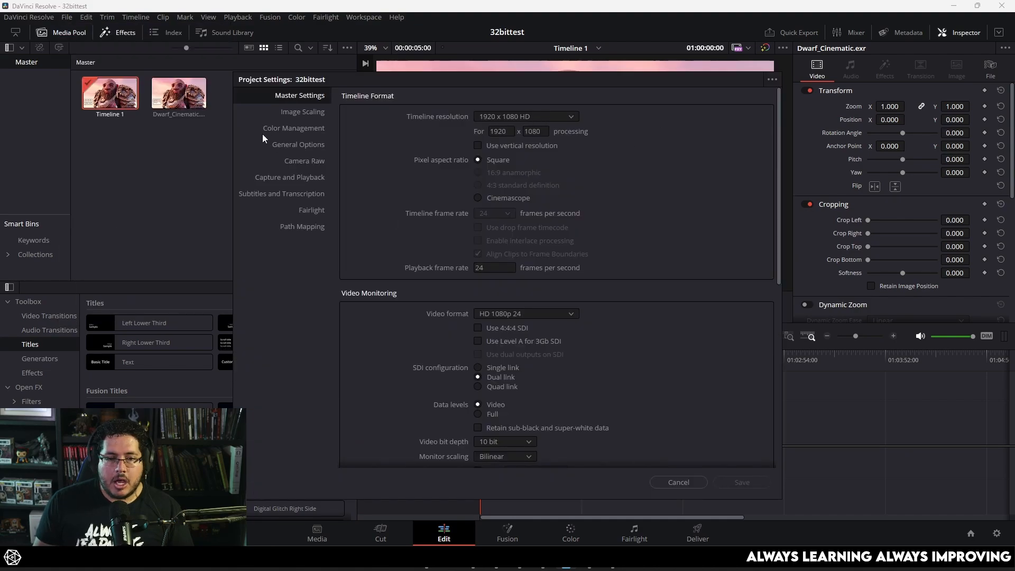
click(288, 129)
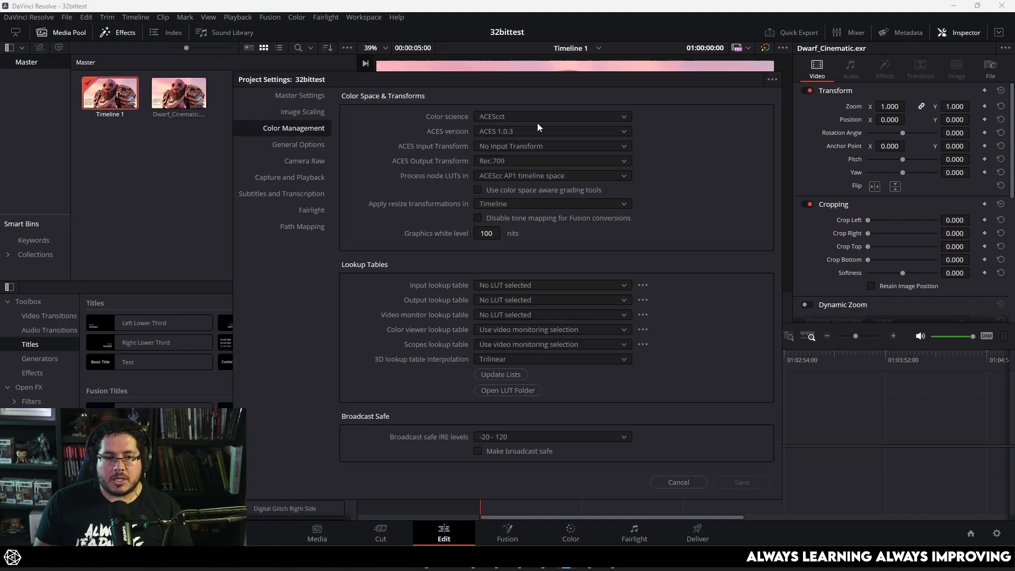
Examine the available options for color science, ACES version and ACES output transform without changing them.
click(491, 117)
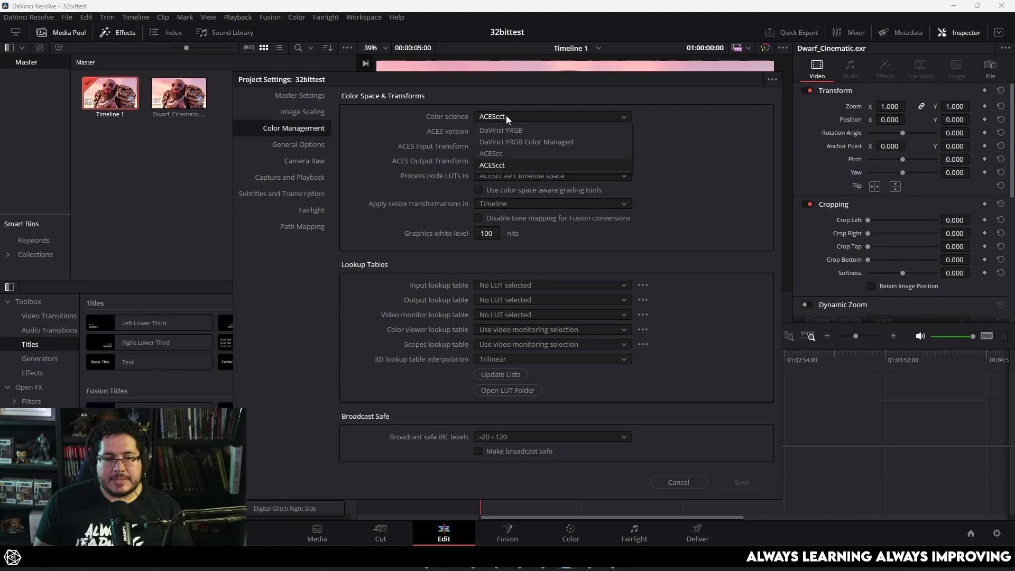
click(439, 114)
click(484, 134)
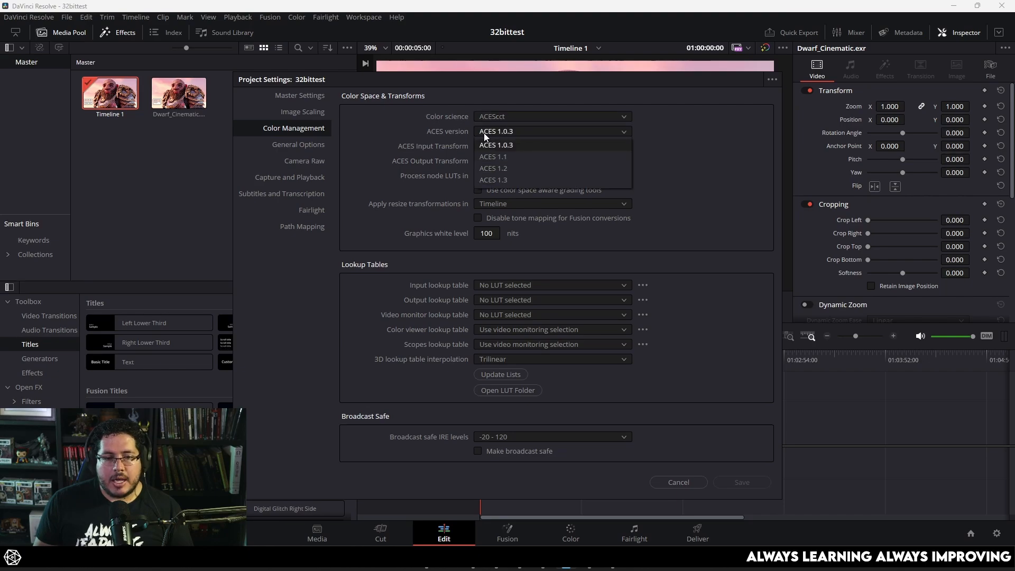
click(411, 129)
click(512, 136)
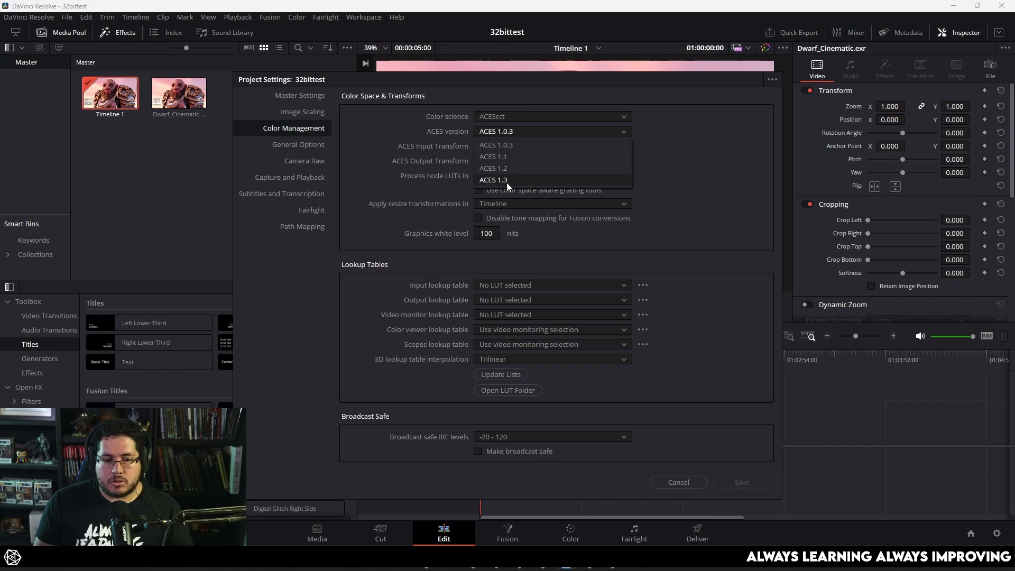
click(412, 129)
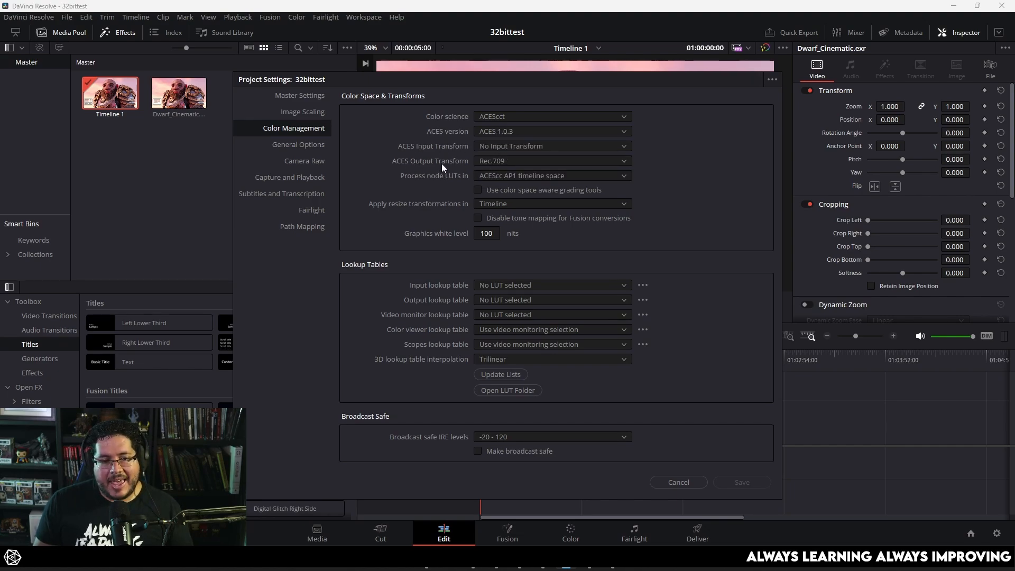
click(492, 162)
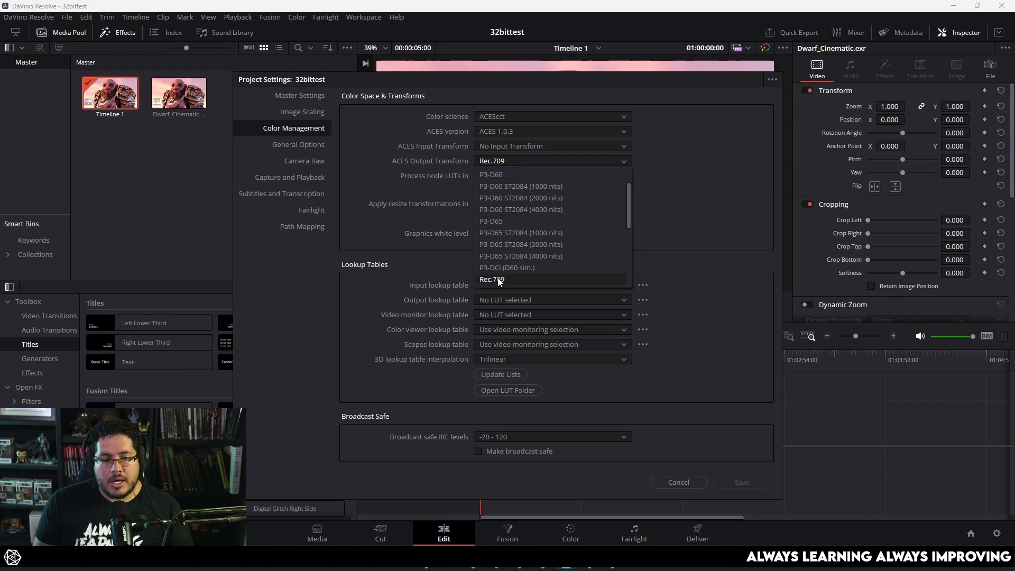
scroll(499, 278, down, 1)
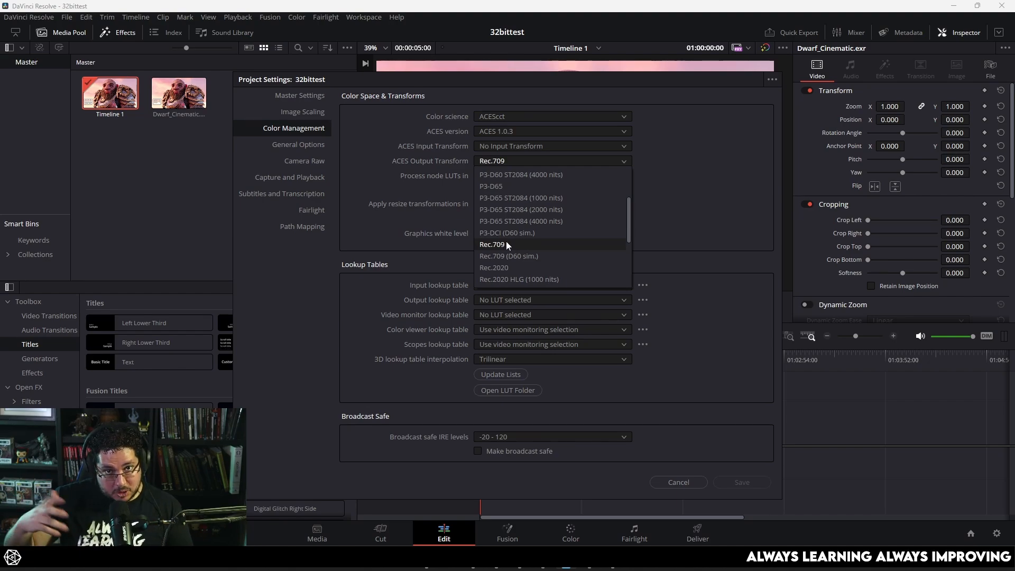
Switch to the browser and examine PremiumBeat's gamut chart comparing sRGB, Rec.709, Rec.2020 and DCI-P3, then return to DaVinci Resolve.
click(609, 567)
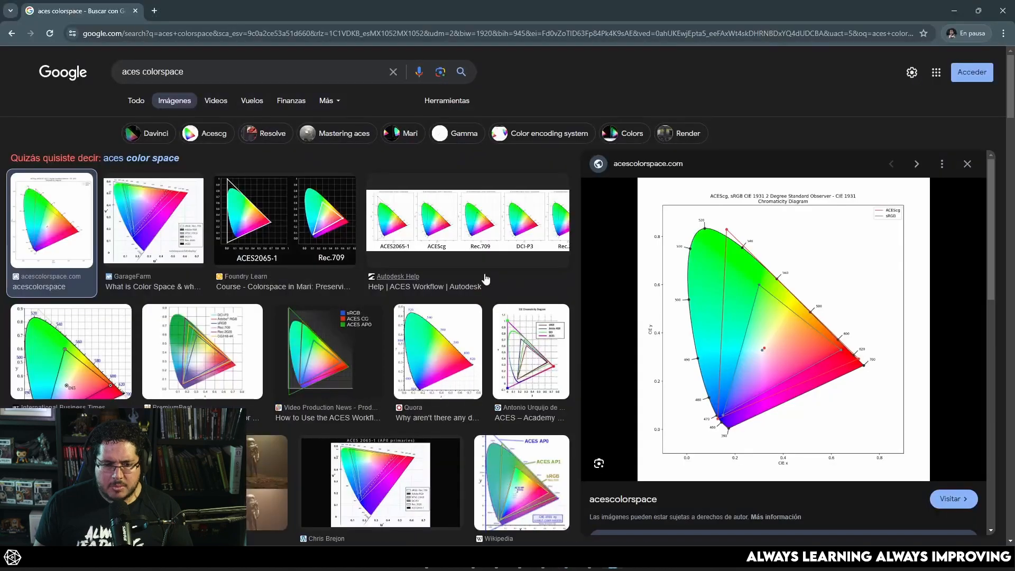
click(224, 363)
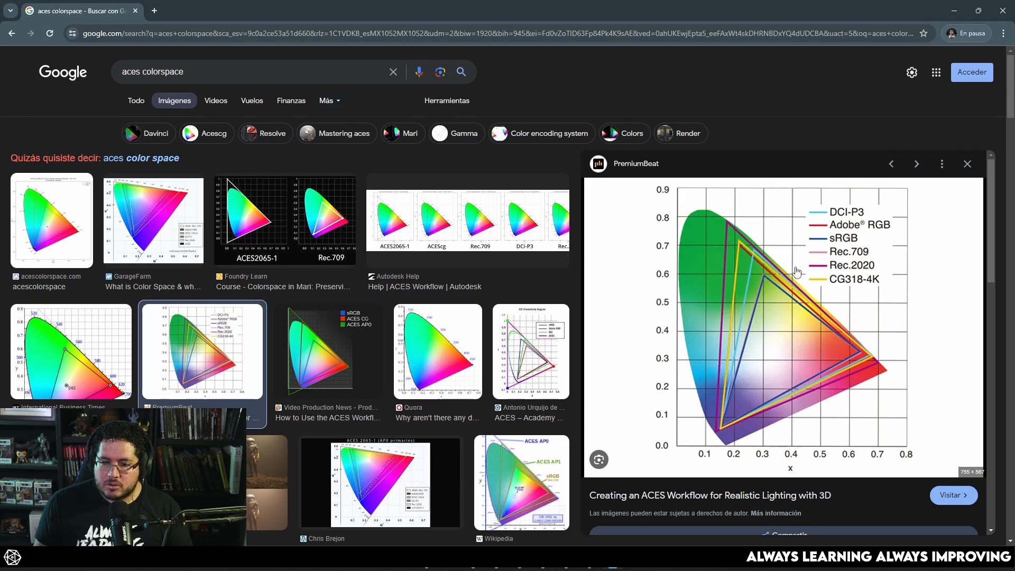
click(954, 10)
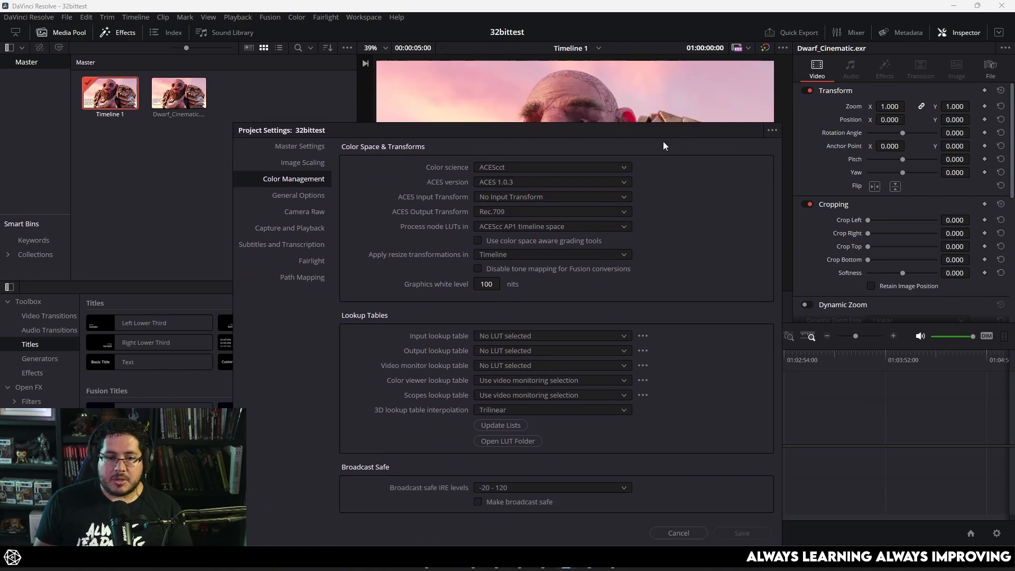
Set the project's color science to DaVinci YRGB and save the project settings.
click(559, 173)
click(503, 180)
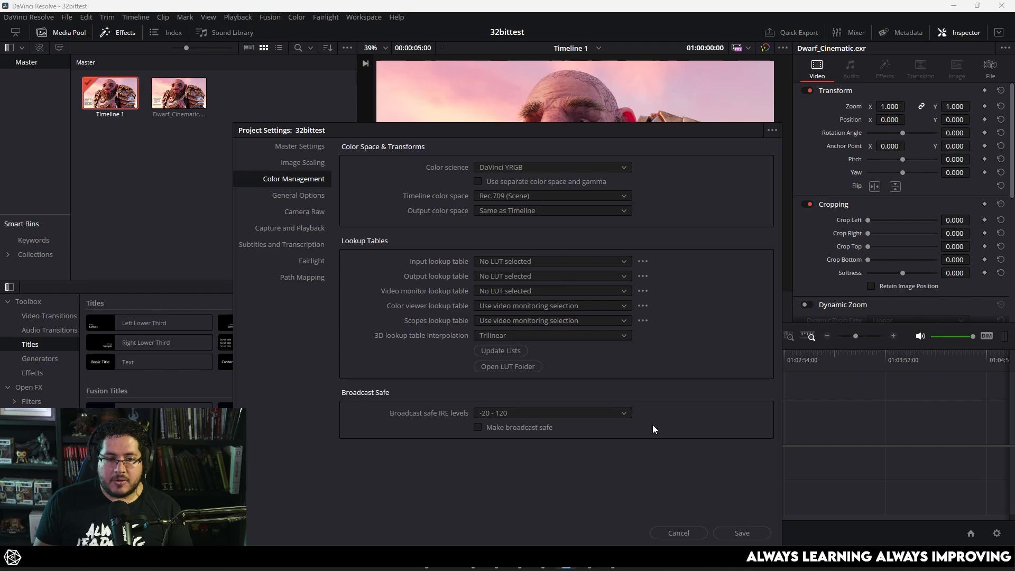
click(740, 533)
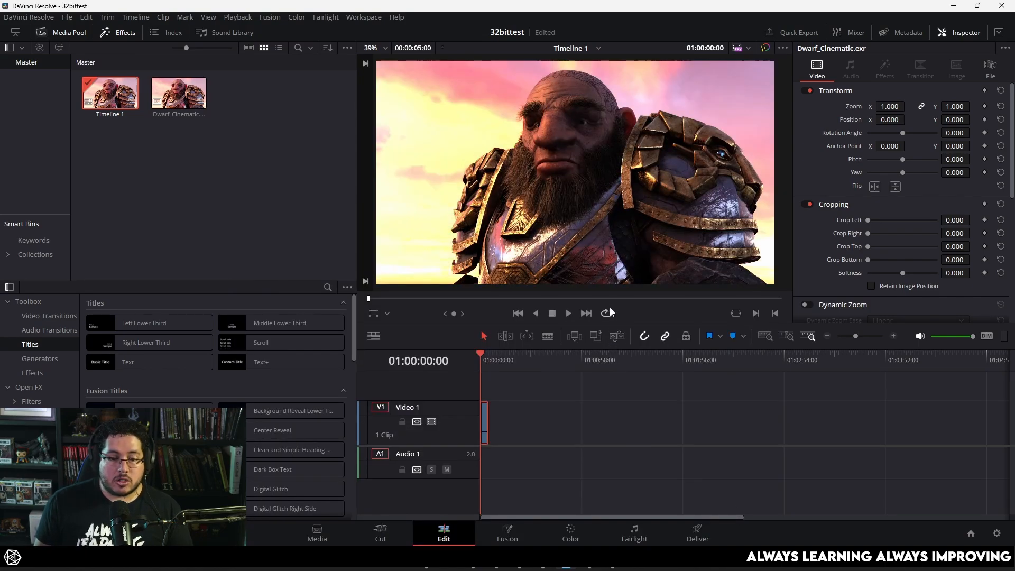
Switch to Maya's Arnold RenderView to compare its dwarf render with the non-ACES image in DaVinci Resolve.
key(alt+Tab)
key(alt+Tab)
click(639, 240)
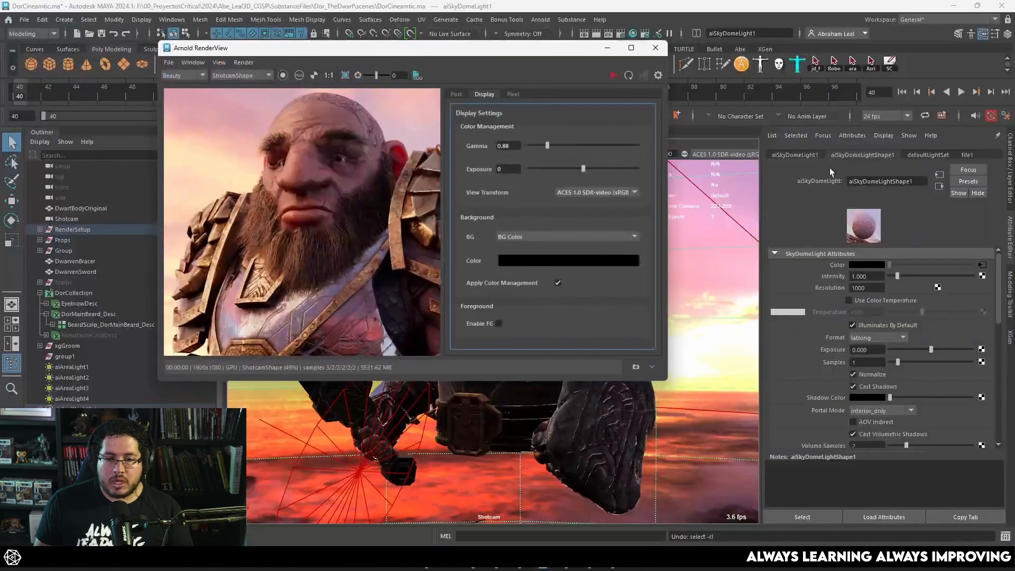
Set the Arnold RenderView's view transform to Raw (sRGB) to compare the dwarf render with DaVinci Resolve, and switch to Resolve.
click(574, 189)
click(576, 230)
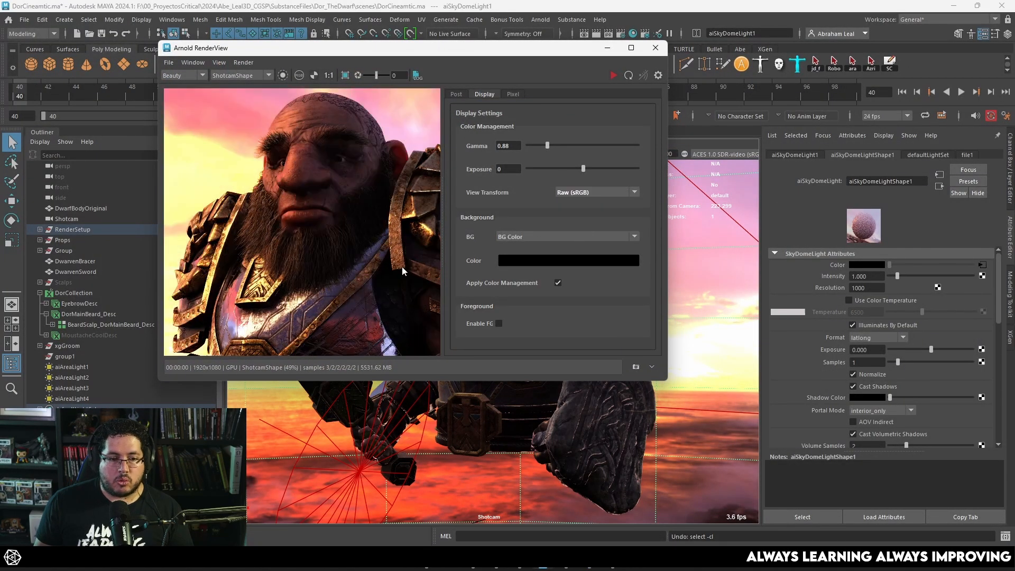
drag(445, 51, 705, 62)
key(alt+Tab)
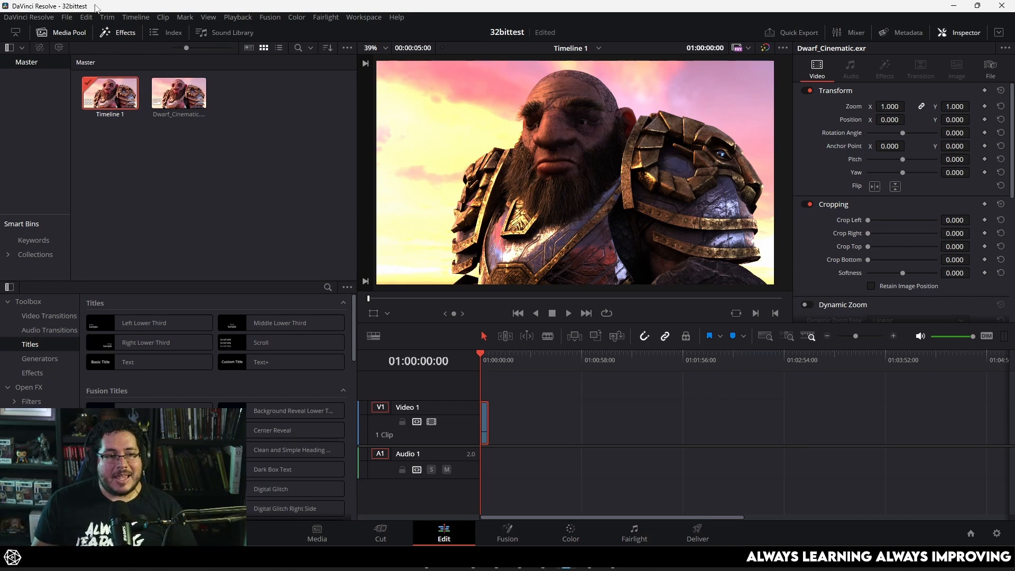
Set the project's color science to ACEScct in the color management settings and save them.
click(67, 16)
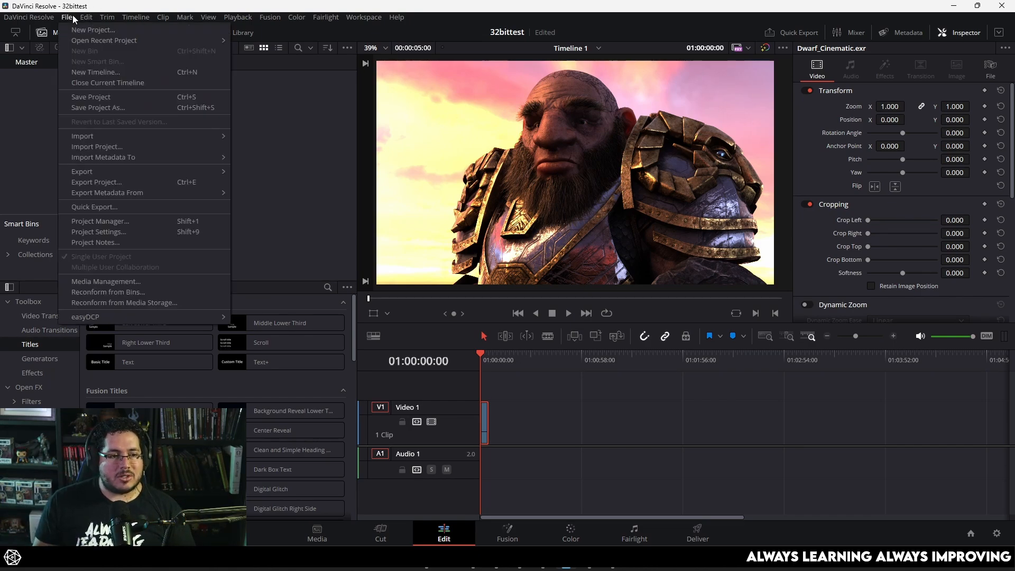
click(127, 230)
click(539, 117)
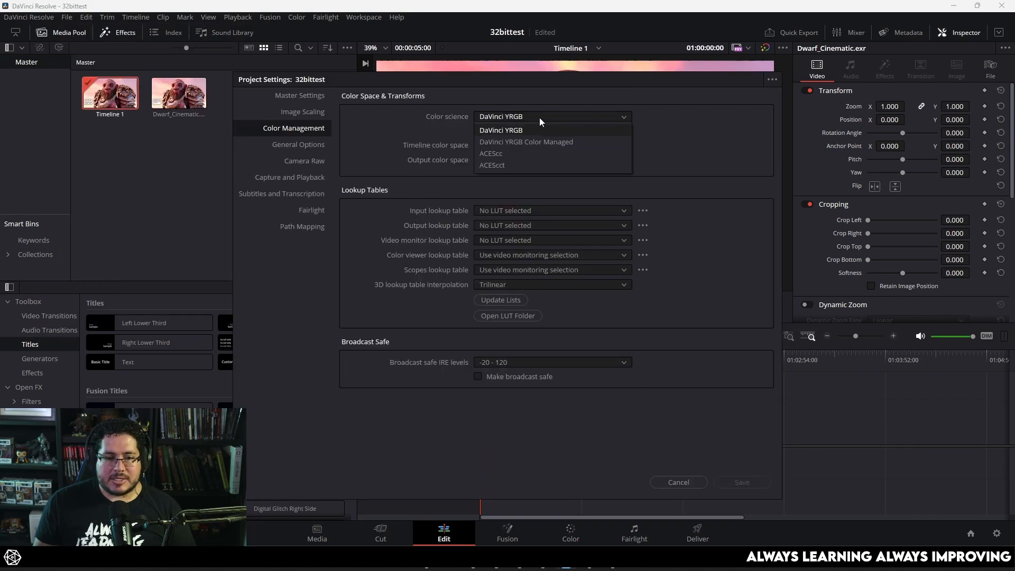
click(509, 163)
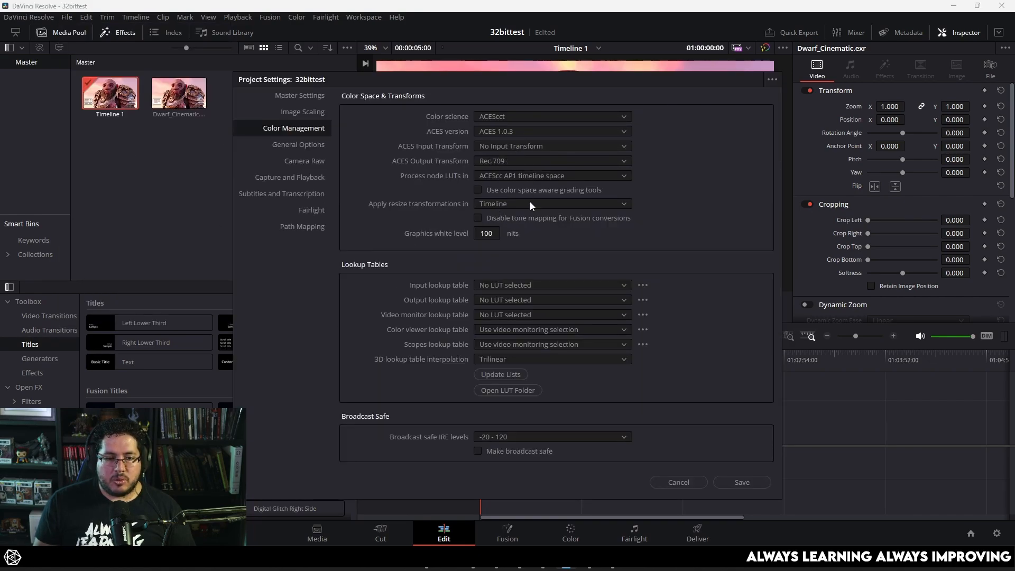
click(740, 482)
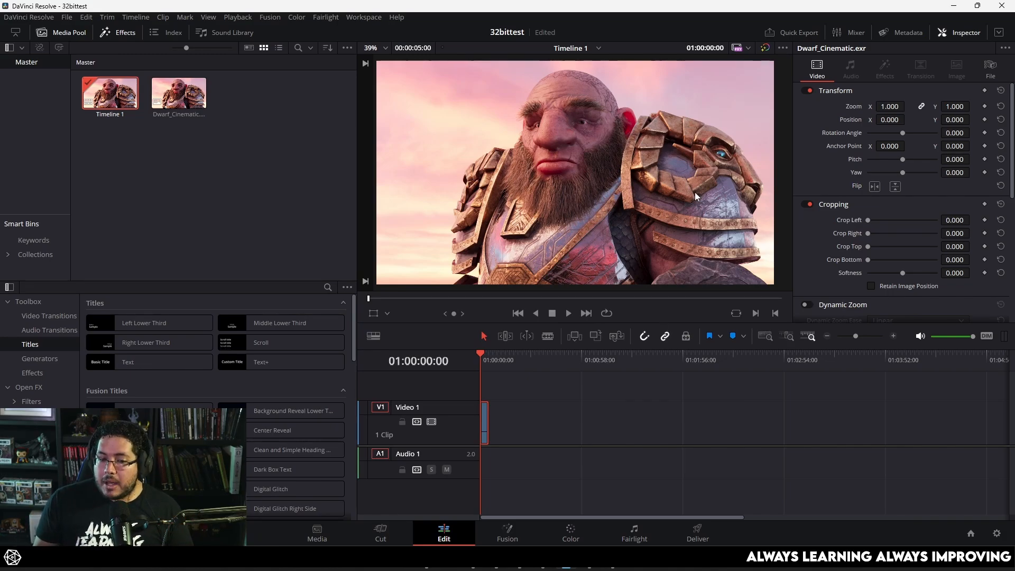
Switch to Maya, set the Arnold RenderView's view transform to ACES 1.0 SDR-video (sRGB), and compare the render with DaVinci Resolve.
click(559, 567)
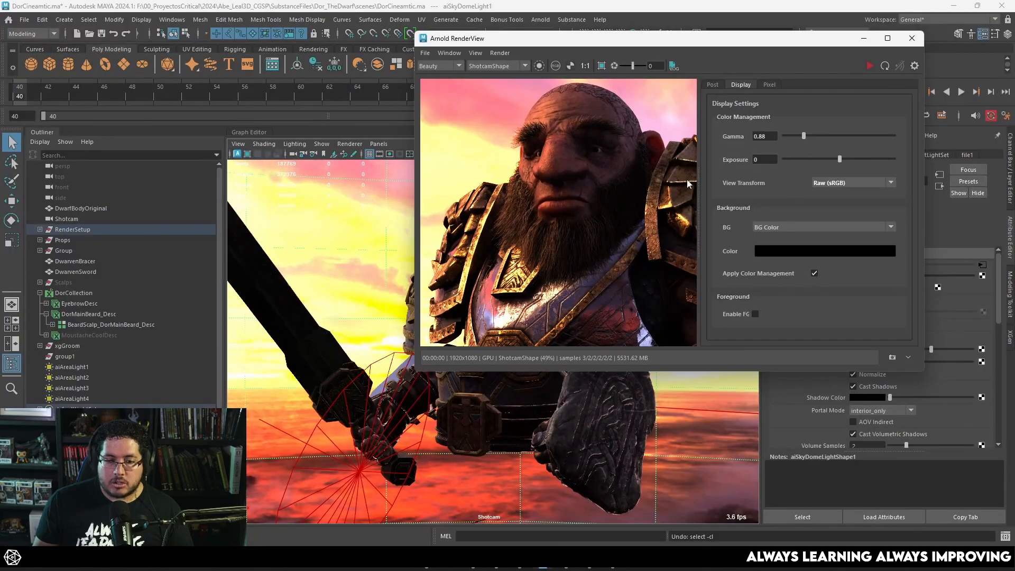
click(842, 182)
click(838, 194)
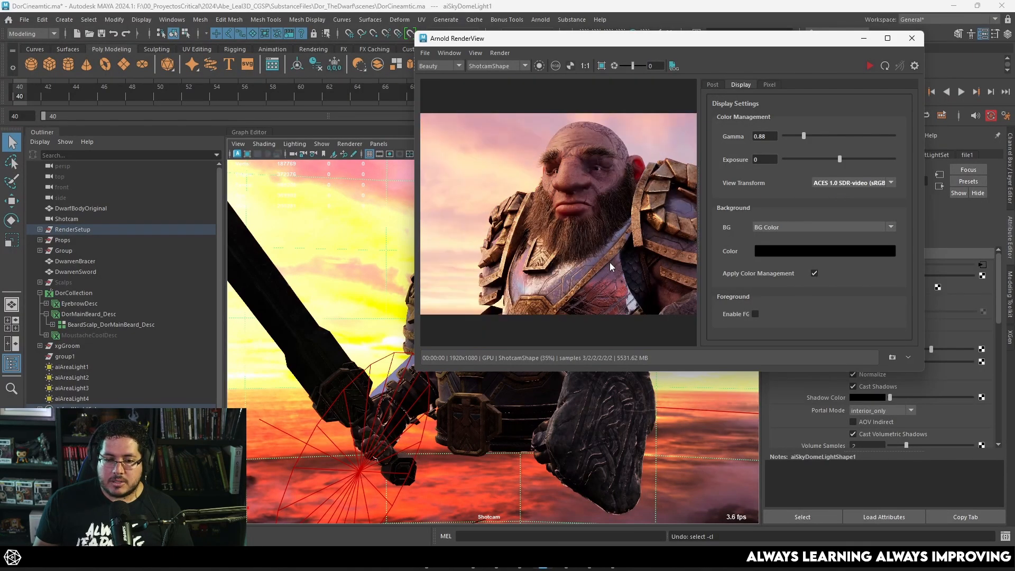
scroll(609, 257, up, 2)
key(alt+Tab)
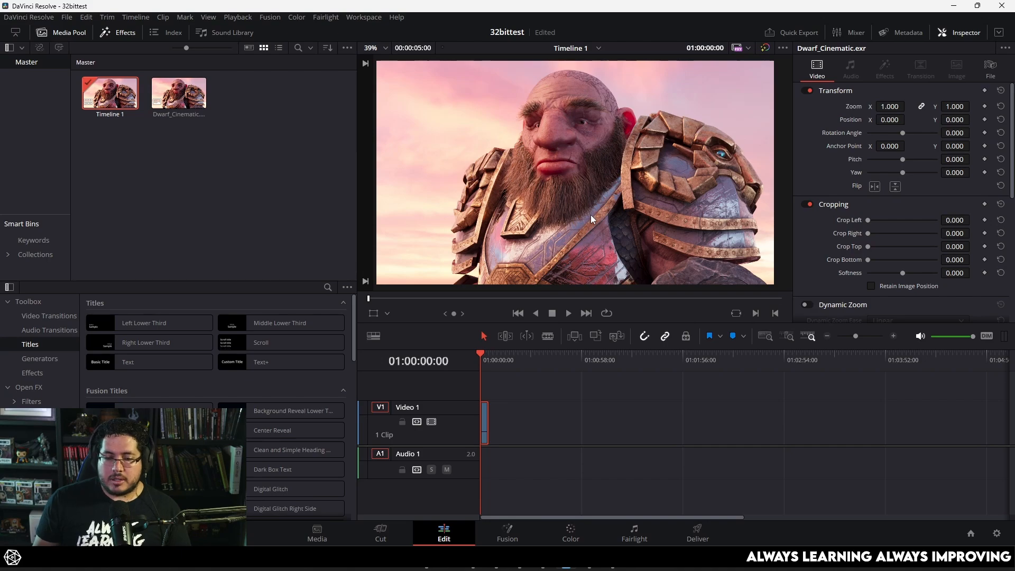
Go to the Color page for the dwarf EXR clip and show its custom curves.
click(575, 529)
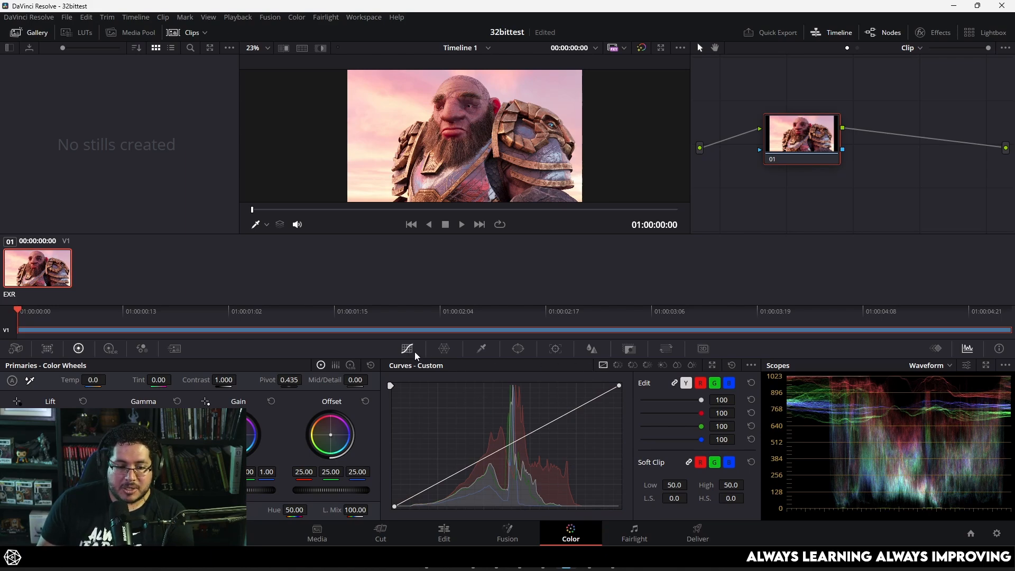
click(444, 348)
click(407, 350)
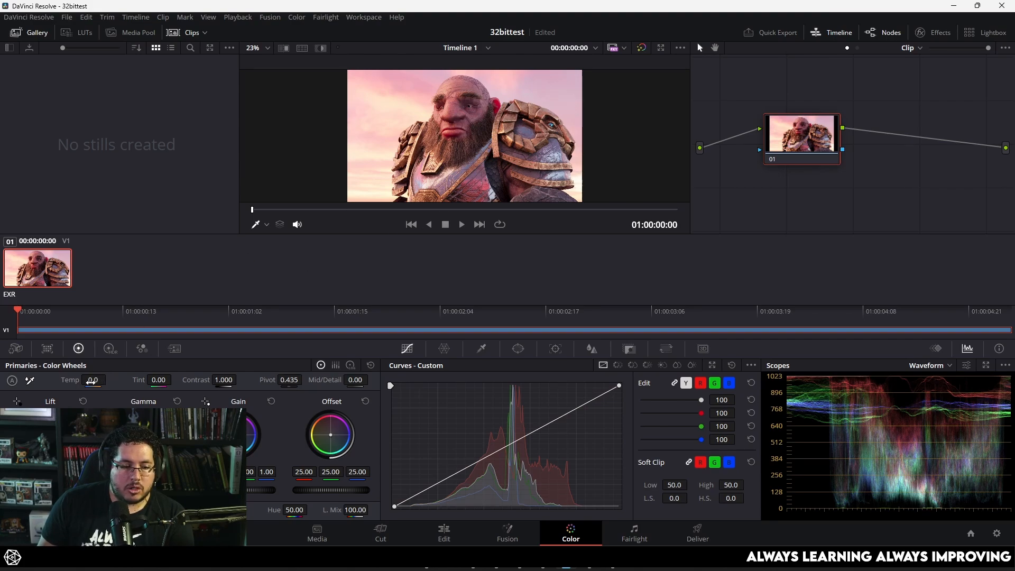
Raise the clip's color temperature to 1120 and enlarge the viewer for a closer look at the dwarf.
drag(93, 379, 189, 379)
scroll(304, 211, up, 3)
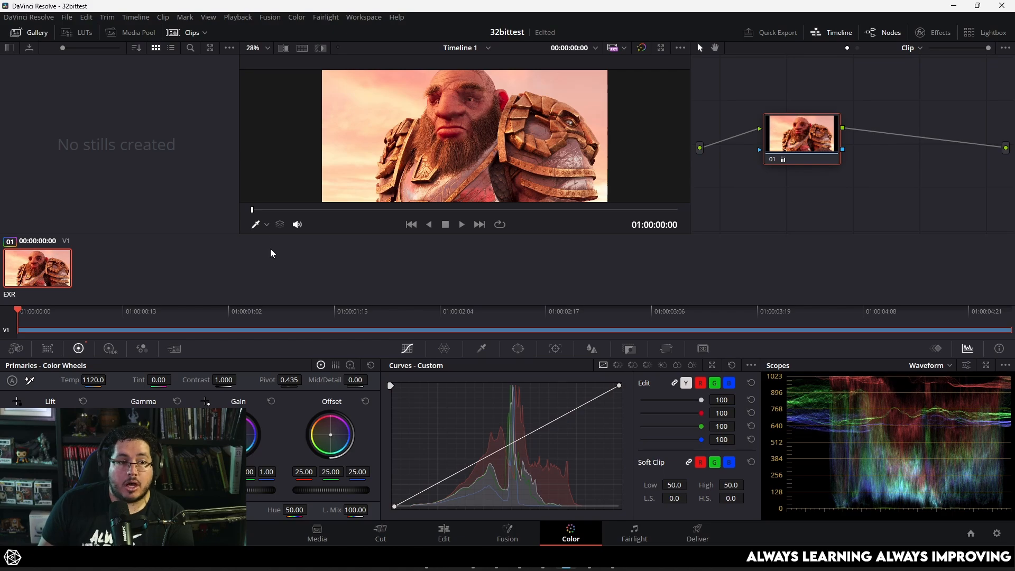
click(673, 136)
scroll(674, 136, down, 3)
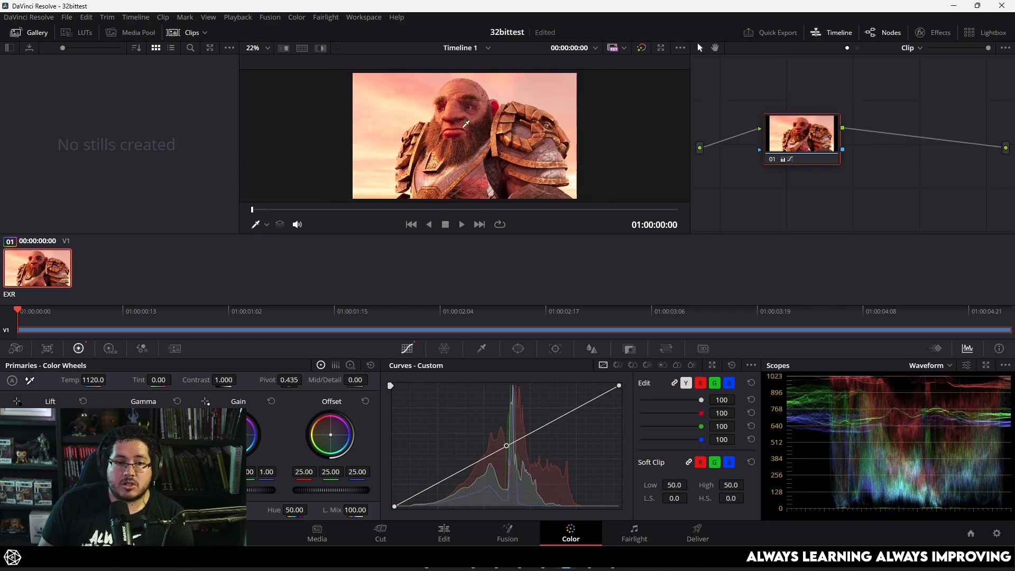
click(661, 47)
scroll(392, 217, up, 5)
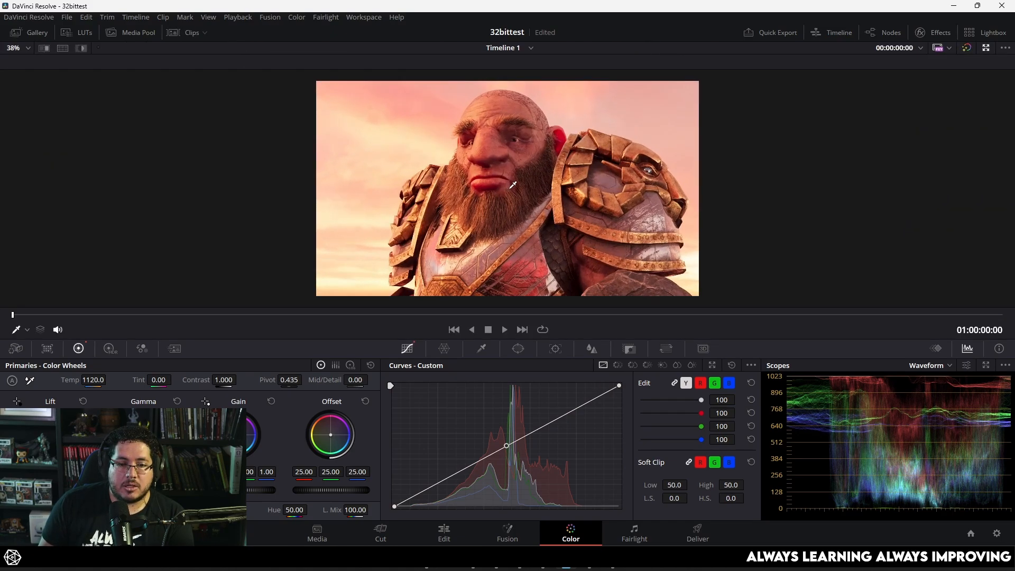
Try an extreme color temperature of about 3530 on the dwarf clip, and lower it to about 350.
drag(94, 380, 108, 379)
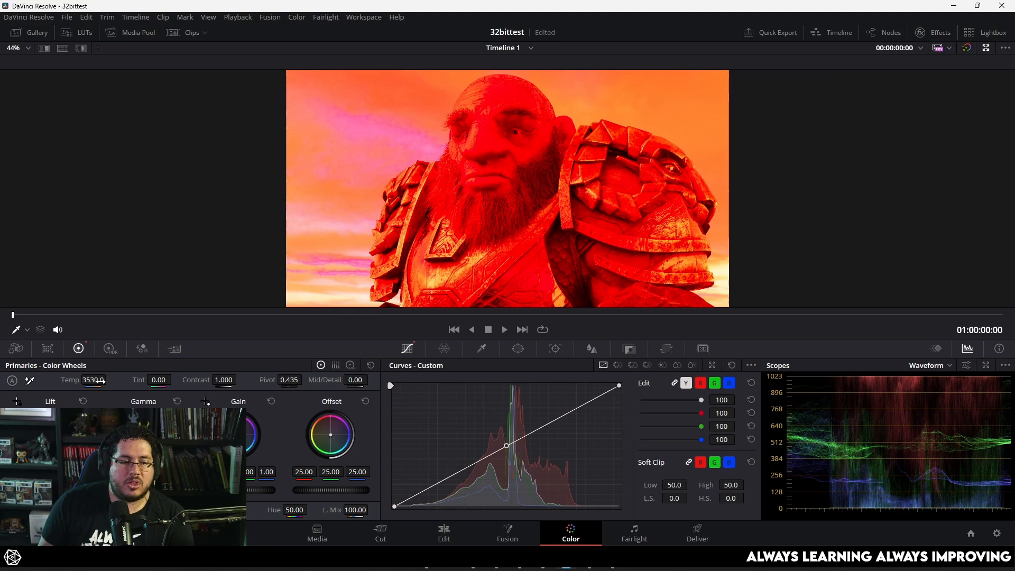
drag(100, 381, 109, 380)
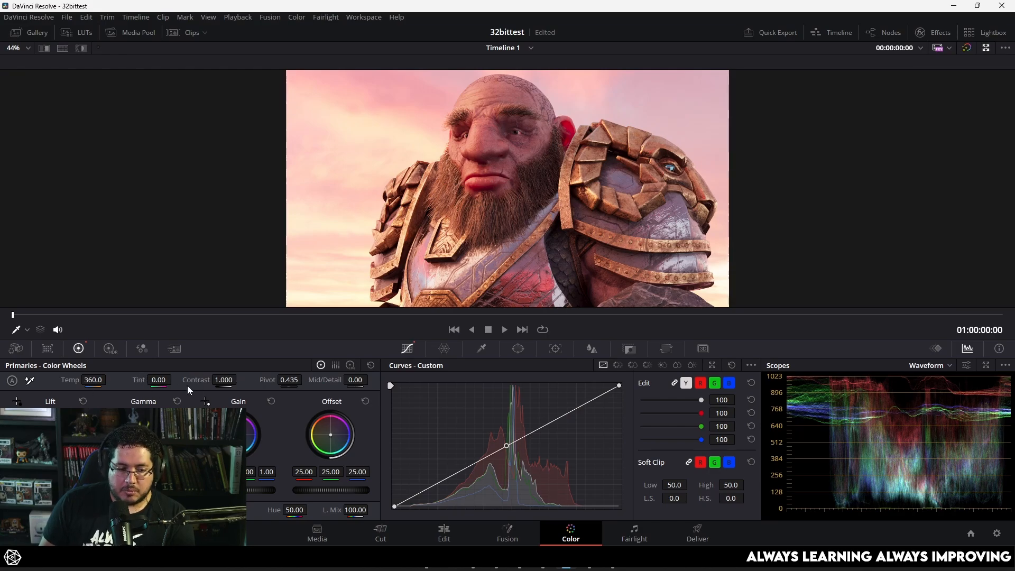
drag(101, 380, 93, 381)
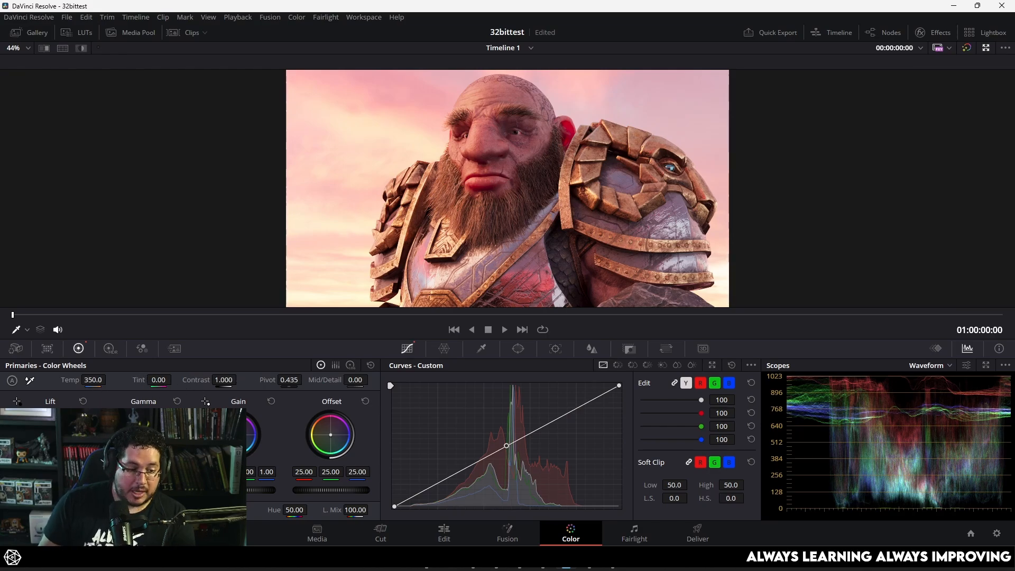
Reset the clip's color temperature to 0 and save the project.
click(94, 380)
text(0)
key(Return)
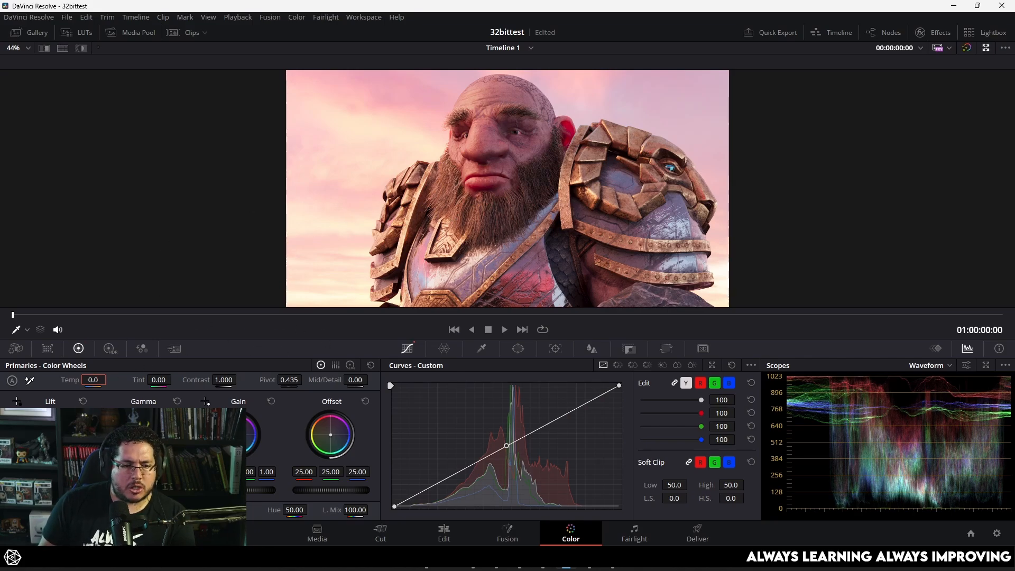
key(ctrl+s)
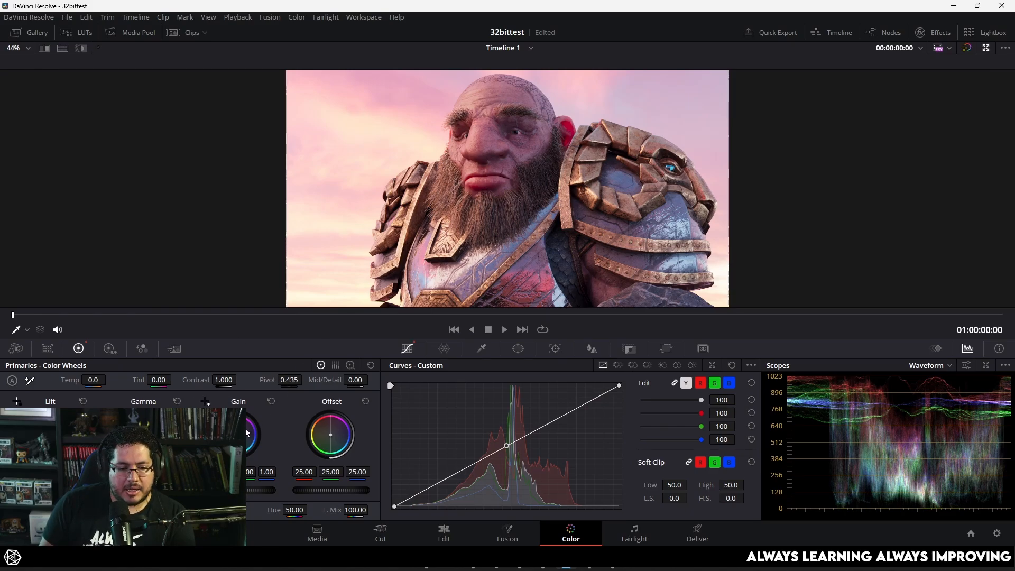
Shift the Gain color wheel toward orange, lowering the blue gain to about 0.90.
drag(236, 434, 230, 431)
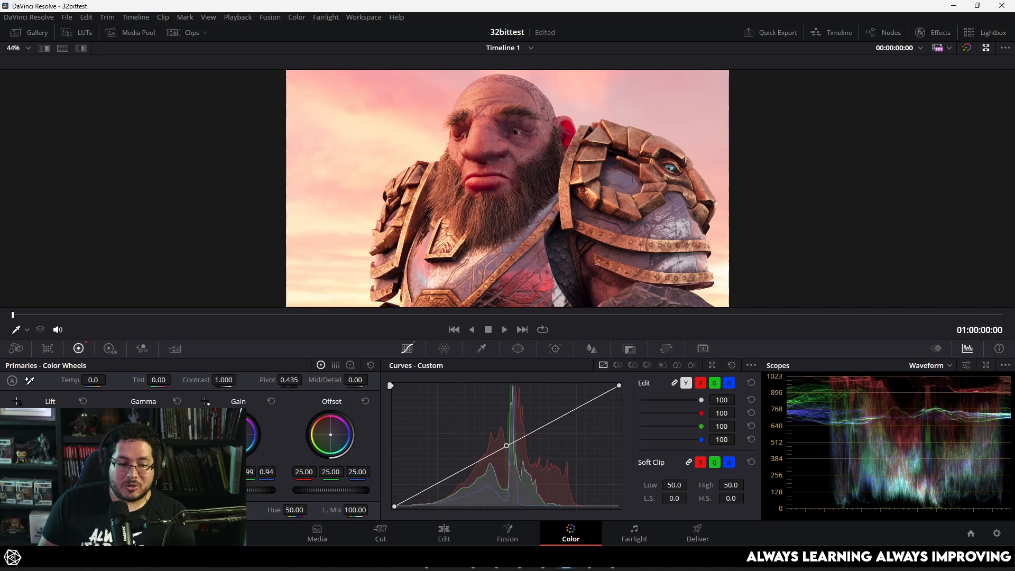
drag(231, 430, 228, 432)
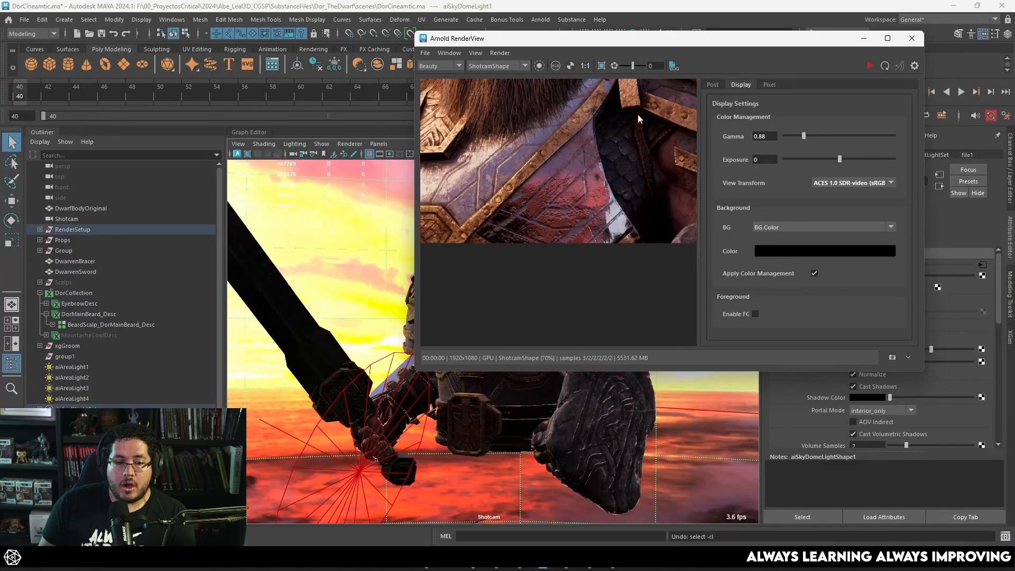
Inspect the dwarf in Maya's Arnold RenderView up close and in full frame, and return to DaVinci Resolve.
scroll(587, 174, down, 8)
drag(588, 185, 569, 157)
scroll(556, 230, up, 4)
scroll(563, 240, up, 3)
drag(563, 240, 569, 170)
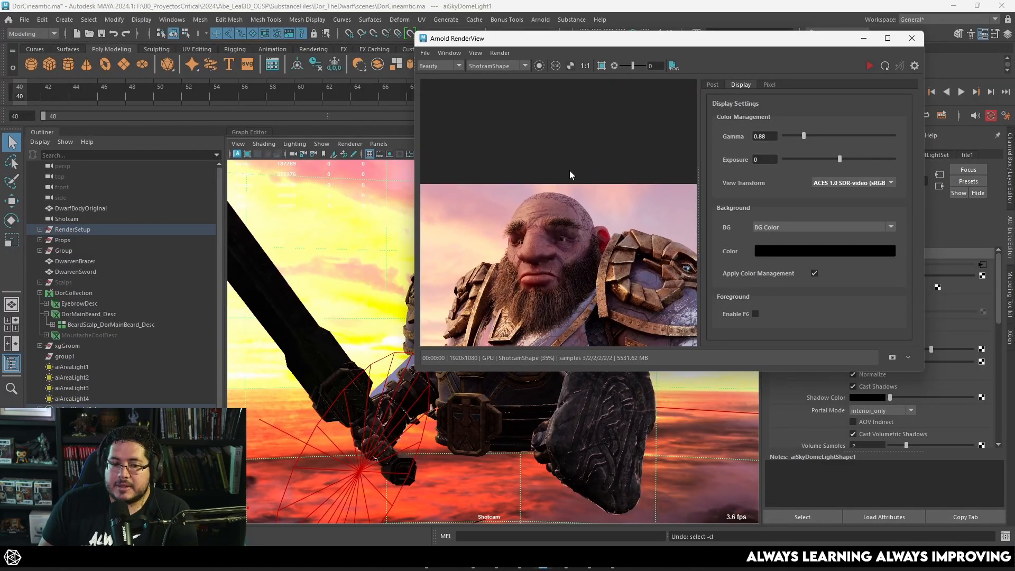
drag(566, 209, 567, 172)
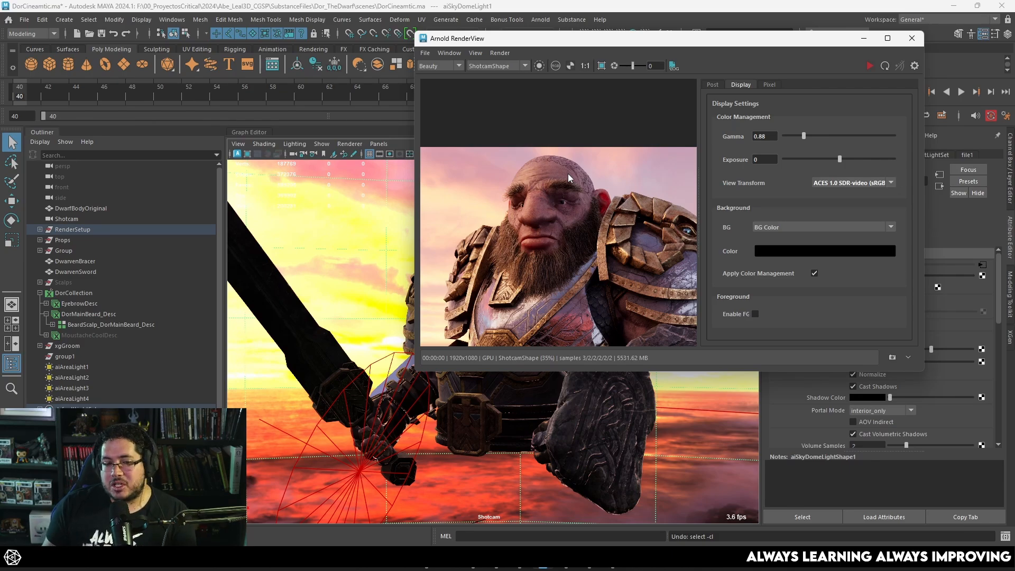
key(alt+Tab)
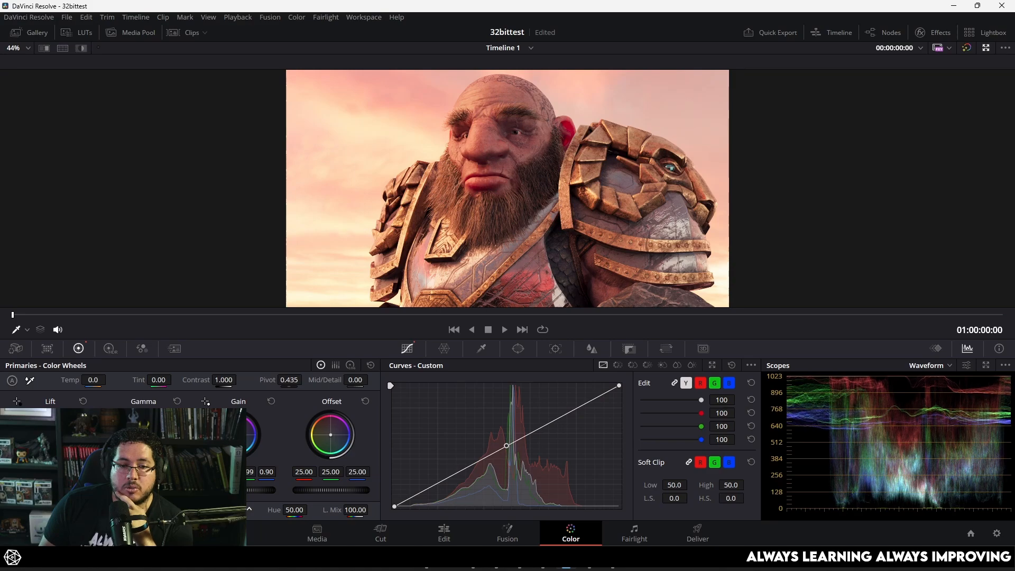
Set the clip's Hue to 48.80 and shift the Offset wheel toward blue, to about 20.84 red, 23.92 green and 27.04 blue.
mouse_move(294, 510)
mouse_down()
mouse_move(320, 509)
mouse_move(266, 510)
mouse_move(311, 508)
mouse_up()
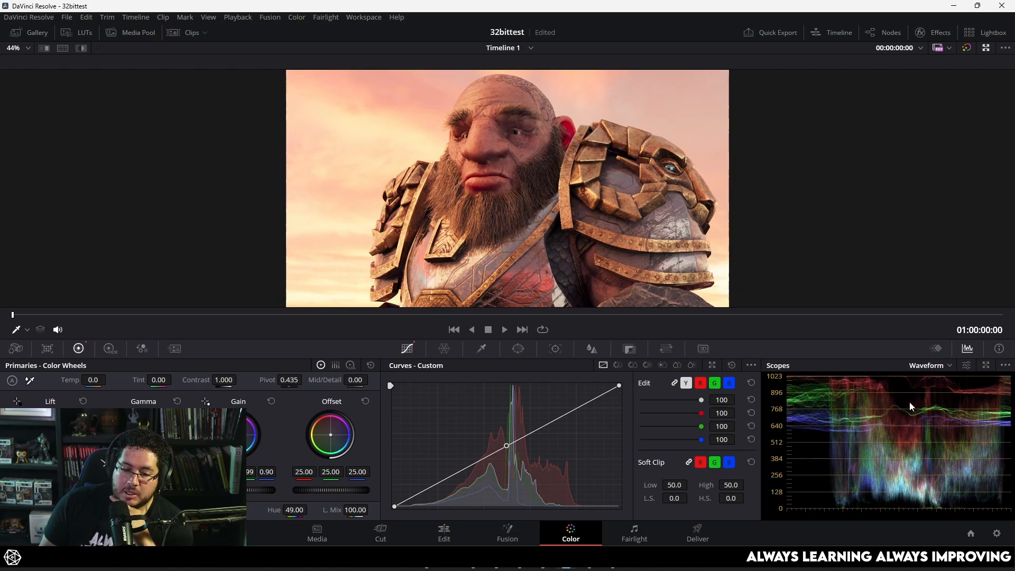
drag(295, 509, 245, 509)
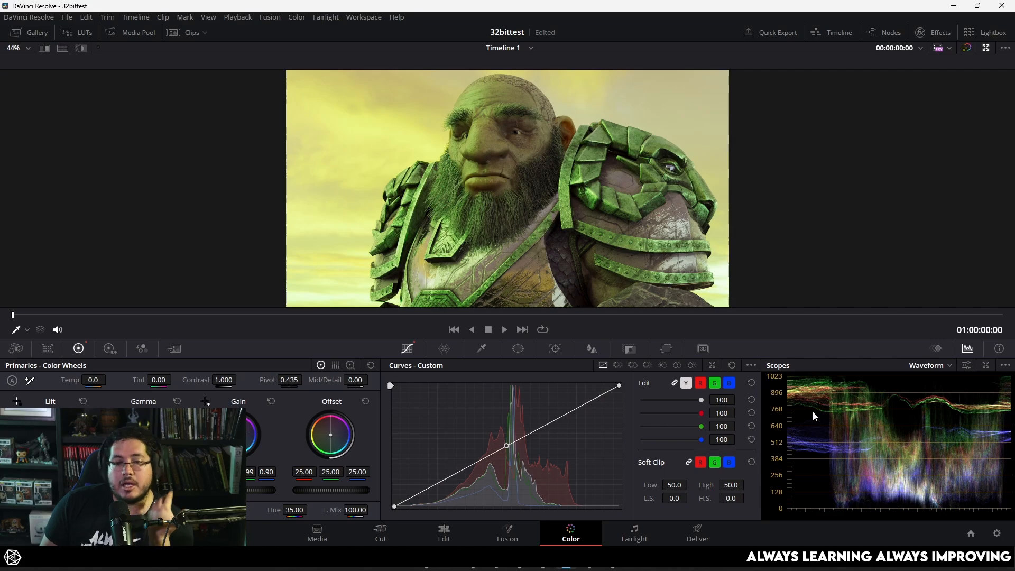
mouse_move(294, 510)
mouse_down()
mouse_move(378, 510)
mouse_move(304, 510)
mouse_up()
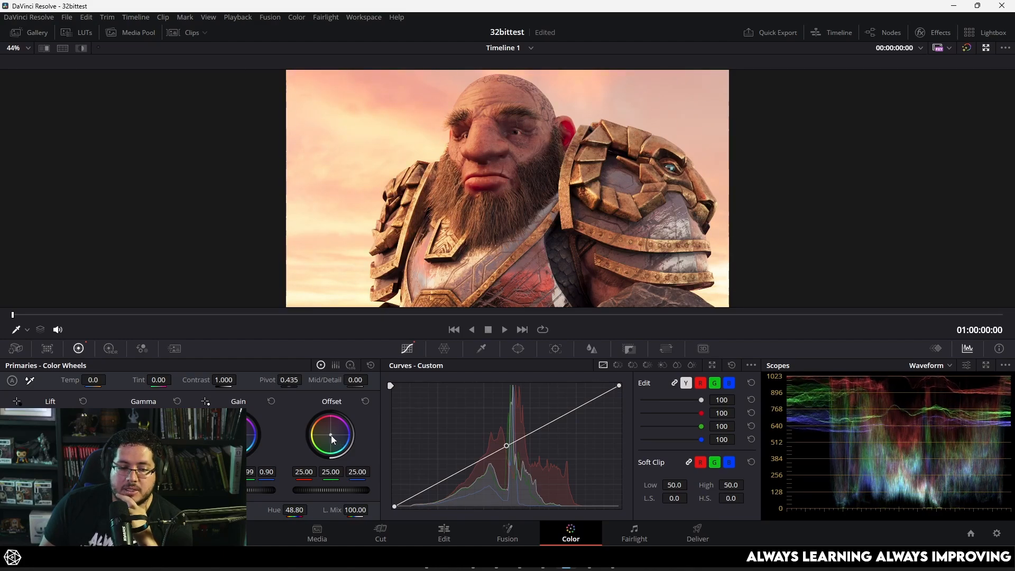
drag(330, 434, 331, 435)
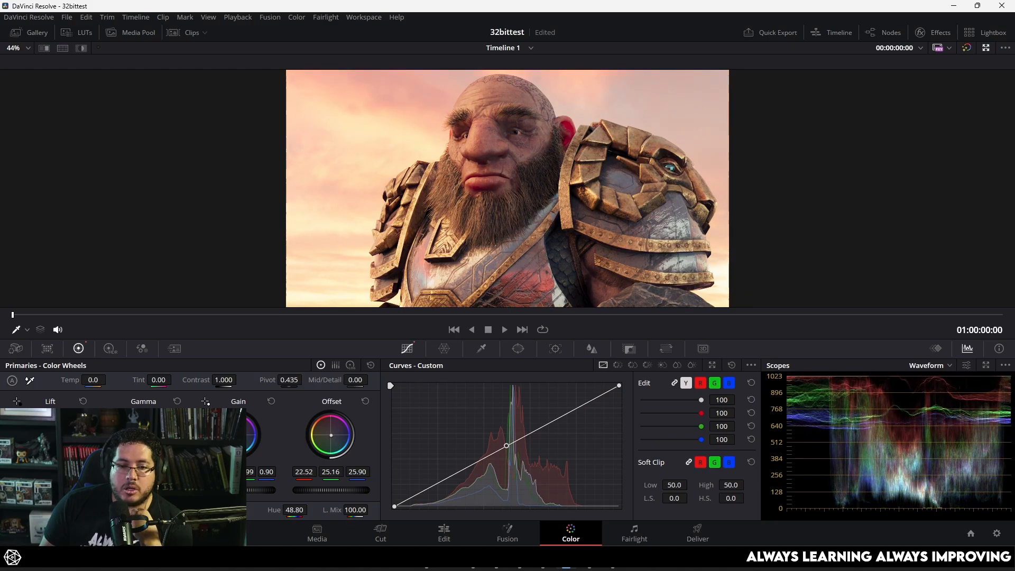
mouse_move(331, 435)
mouse_down()
mouse_move(348, 442)
mouse_move(332, 436)
mouse_up()
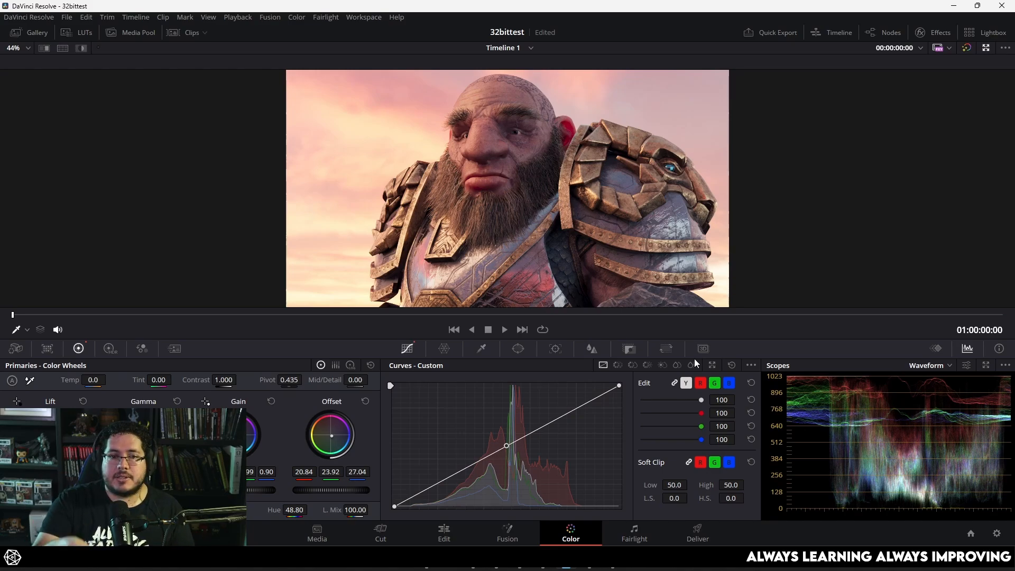
Launch After Effects and create a new project.
key(super)
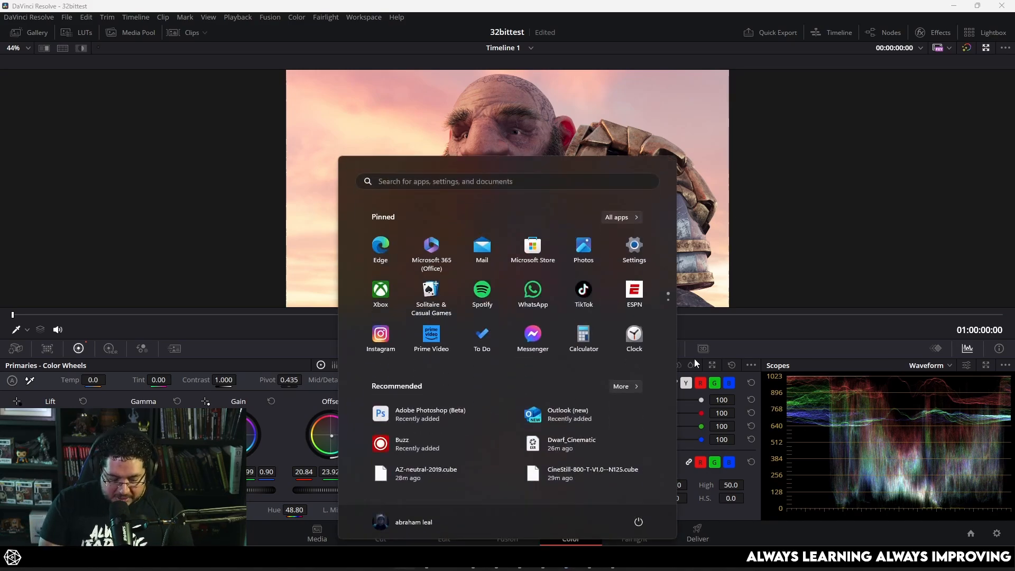
text(after)
key(Escape)
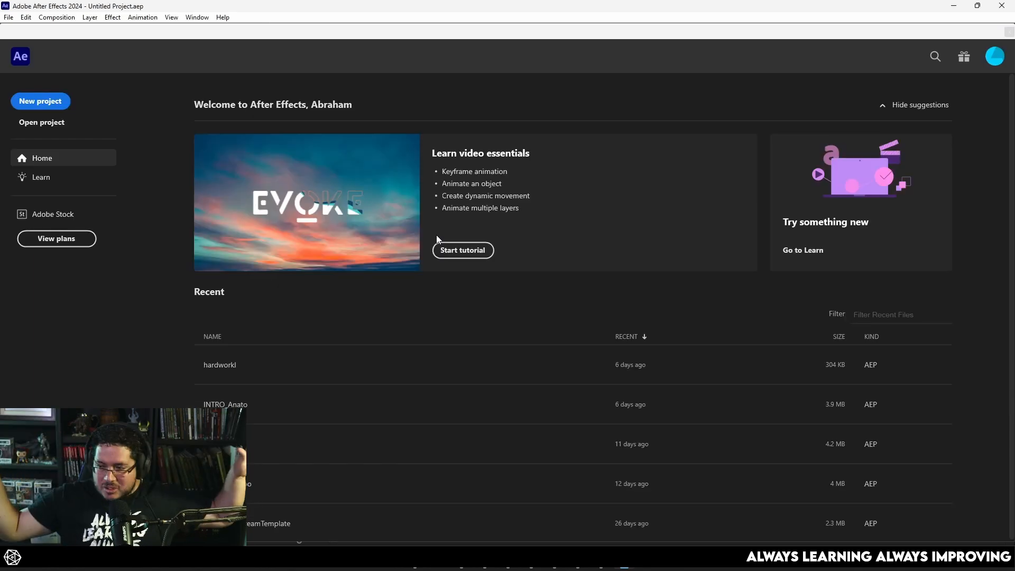
click(51, 102)
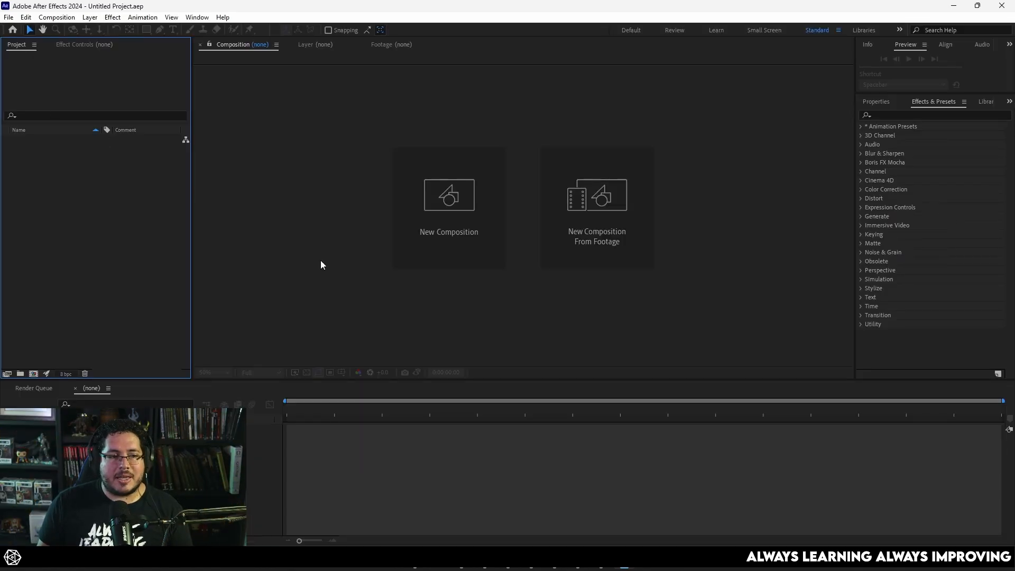
Import Dwarf_Cinematic.exr from the Desktop into the project and create a composition from it.
click(415, 558)
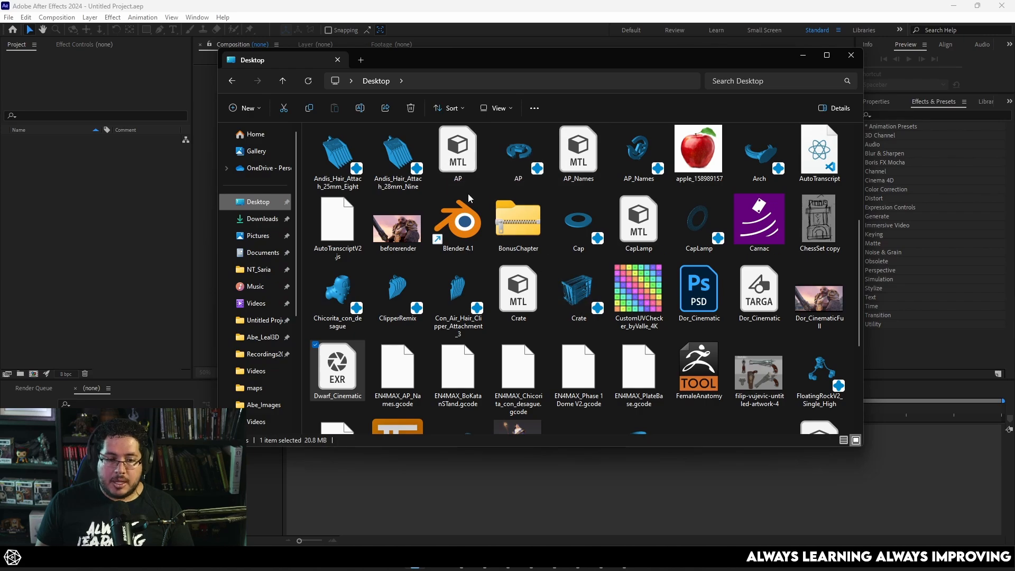
scroll(550, 212, down, 3)
scroll(551, 214, up, 3)
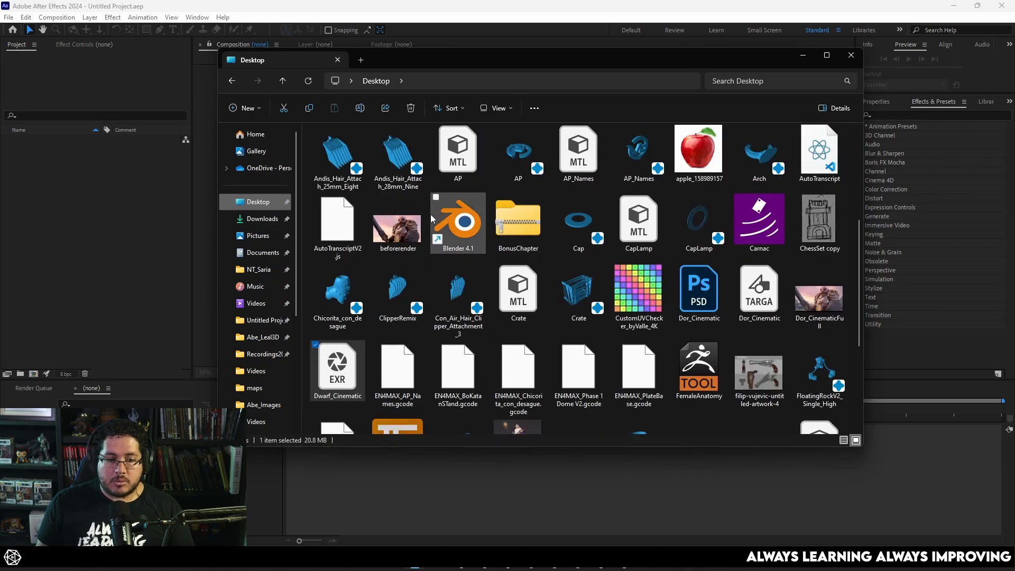
scroll(457, 222, down, 3)
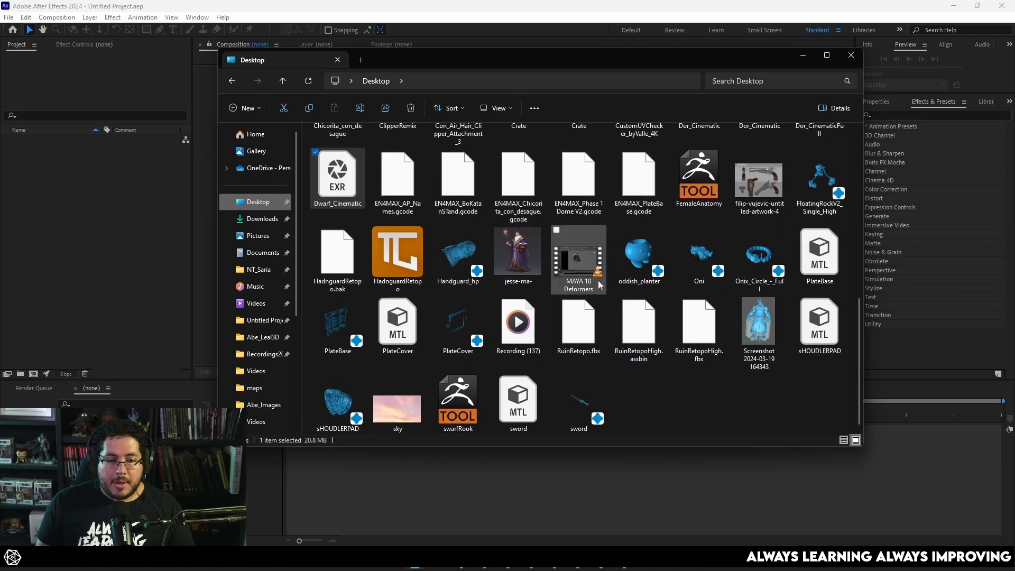
scroll(598, 281, up, 6)
scroll(678, 268, down, 3)
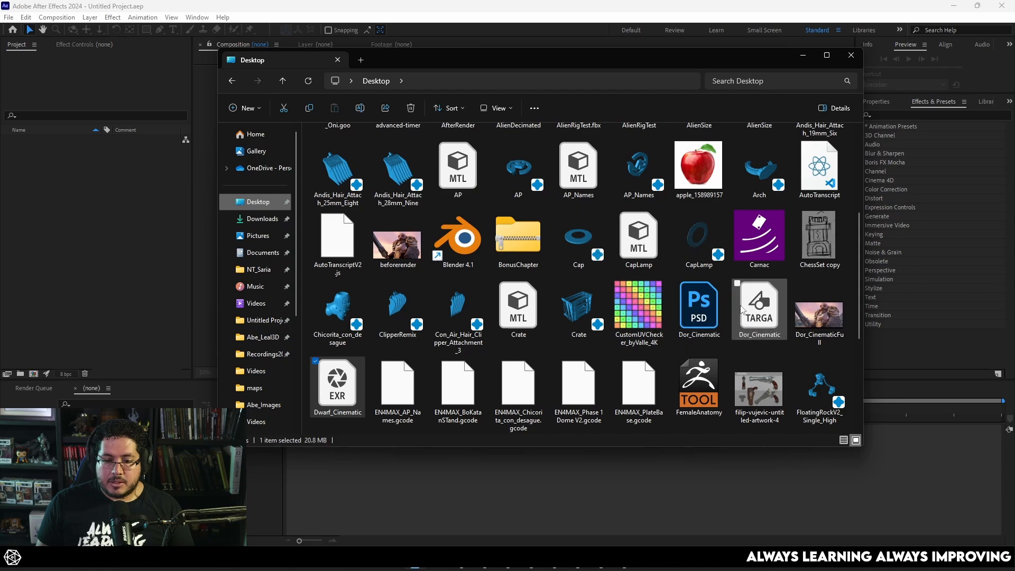
drag(338, 386, 118, 277)
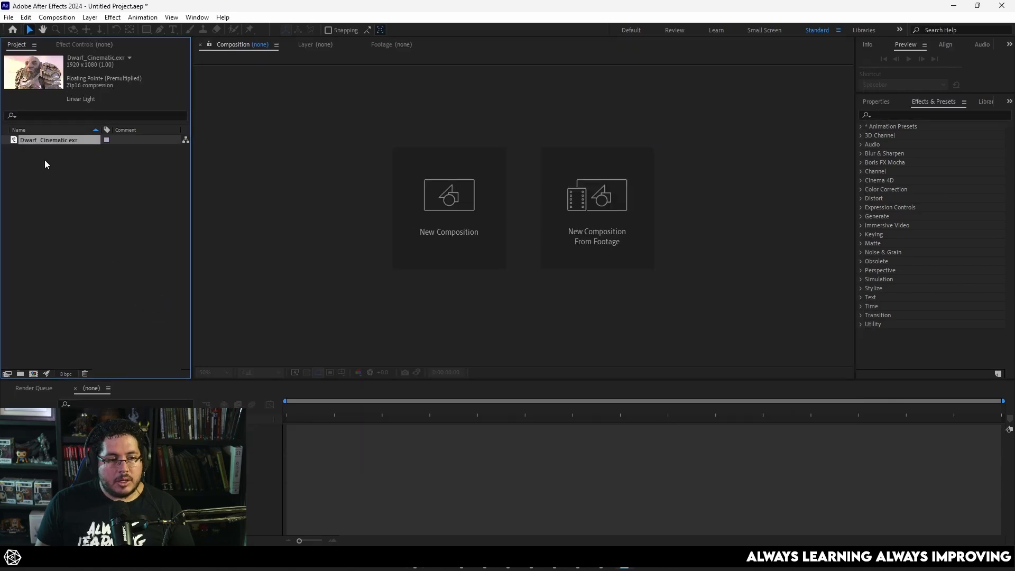
drag(30, 372, 30, 372)
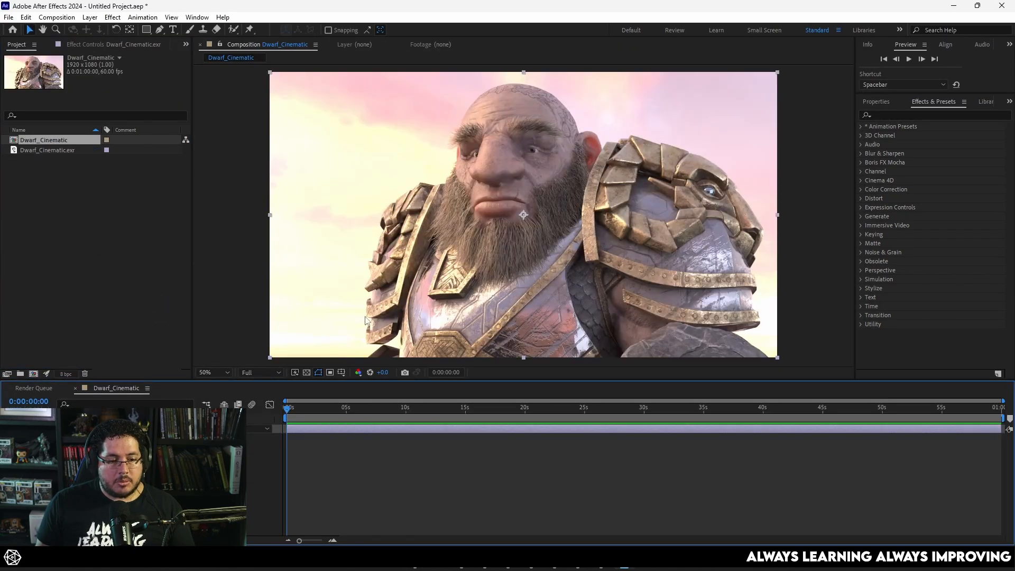
key(comma)
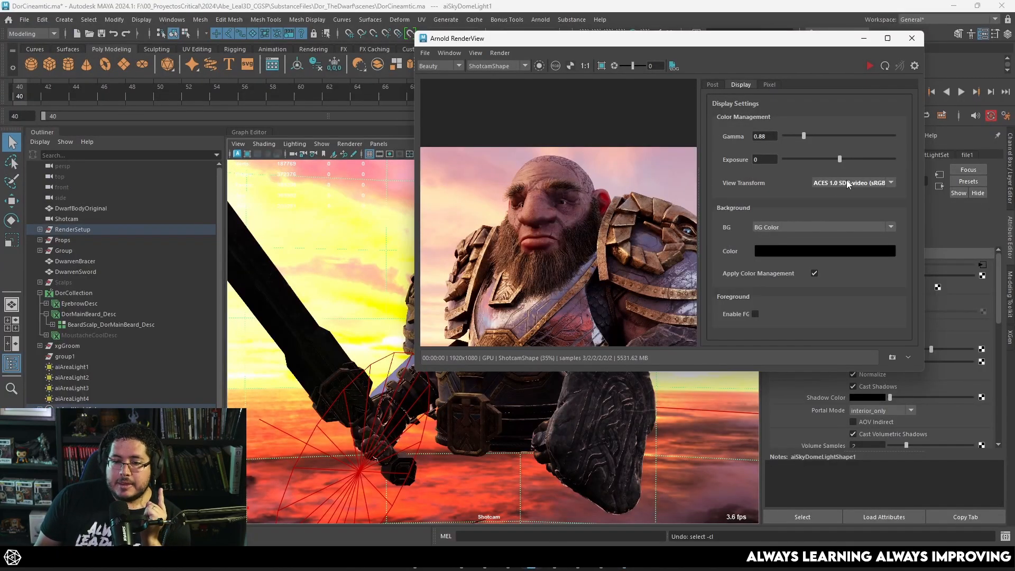
In Maya's Arnold RenderView, switch the View Transform to Raw (sRGB), Log (sRGB) and finally the Unity neutral tone-map (sRGB).
click(845, 183)
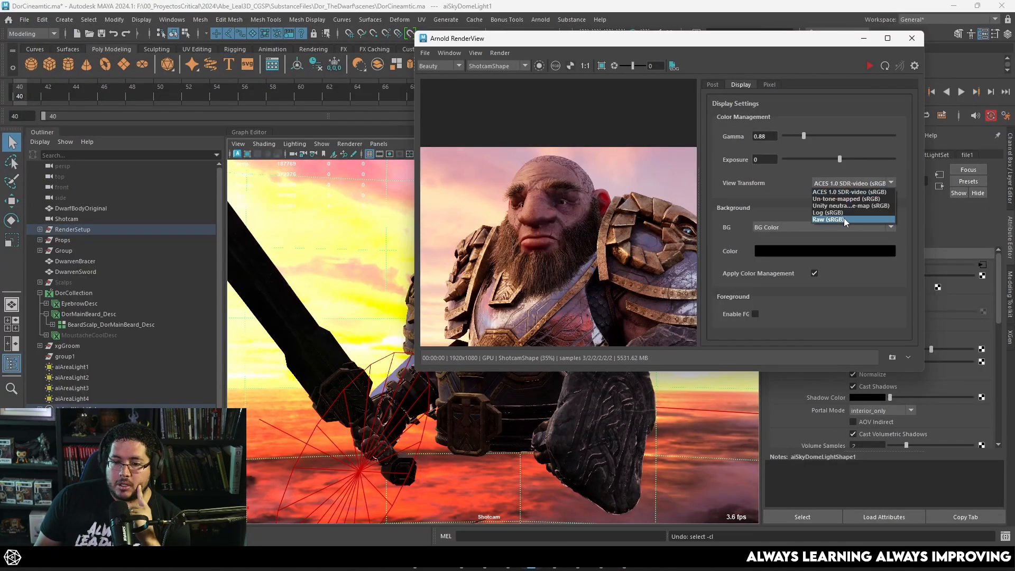
click(842, 219)
click(841, 182)
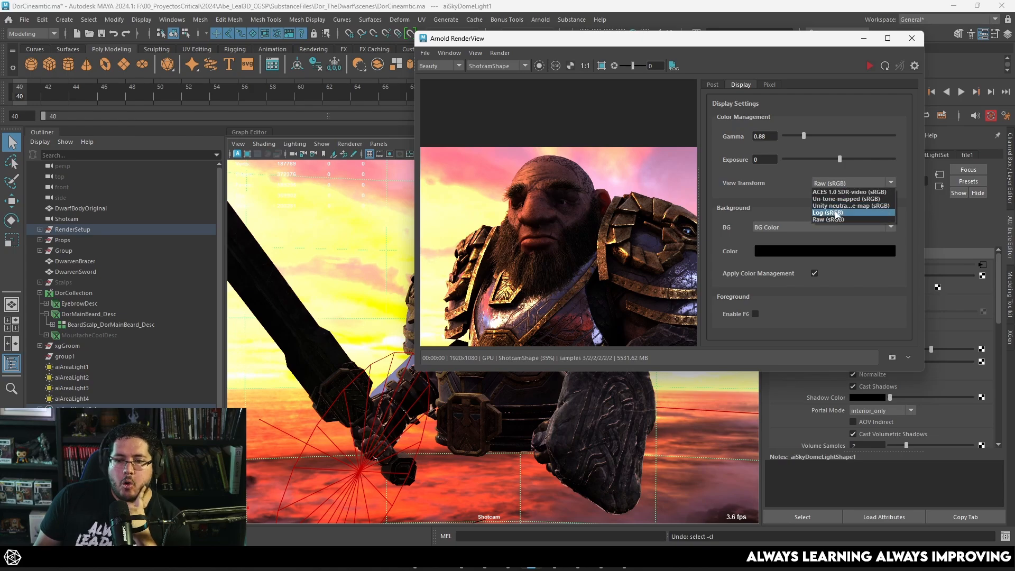
click(838, 217)
click(845, 183)
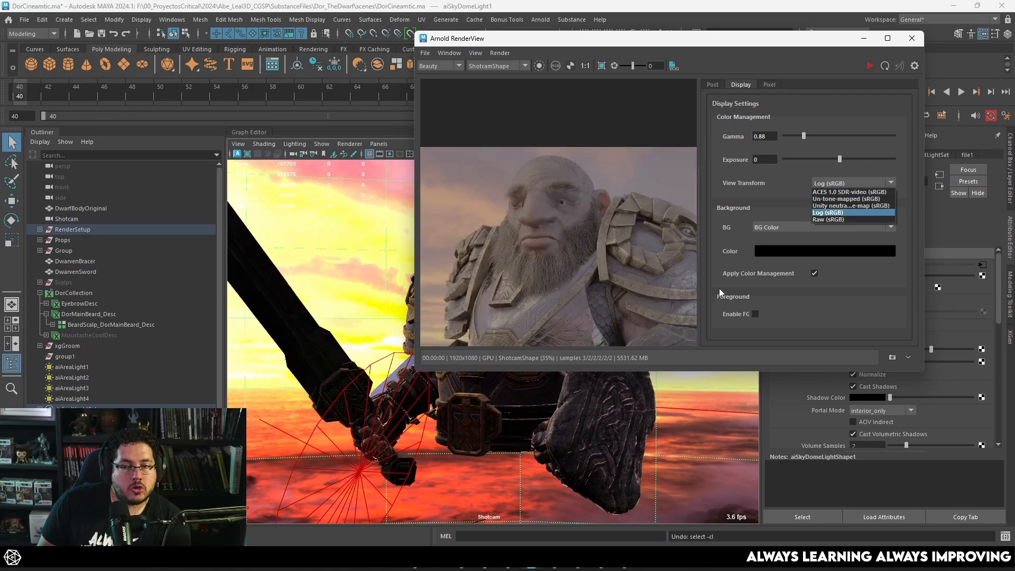
click(817, 206)
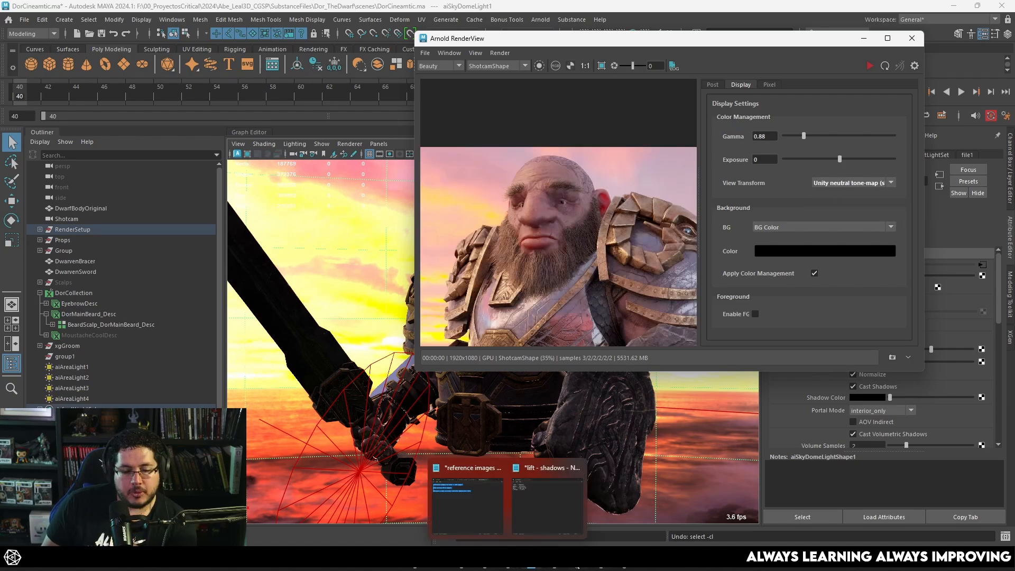
Return to After Effects and add an adjustment layer to the Dwarf_Cinematic composition.
click(559, 566)
click(620, 566)
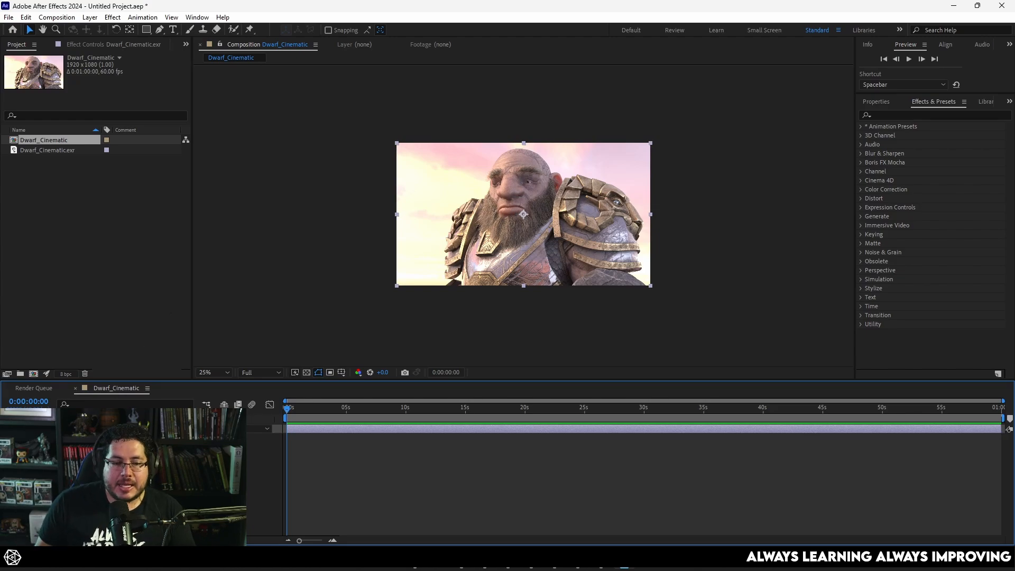
right_click(287, 324)
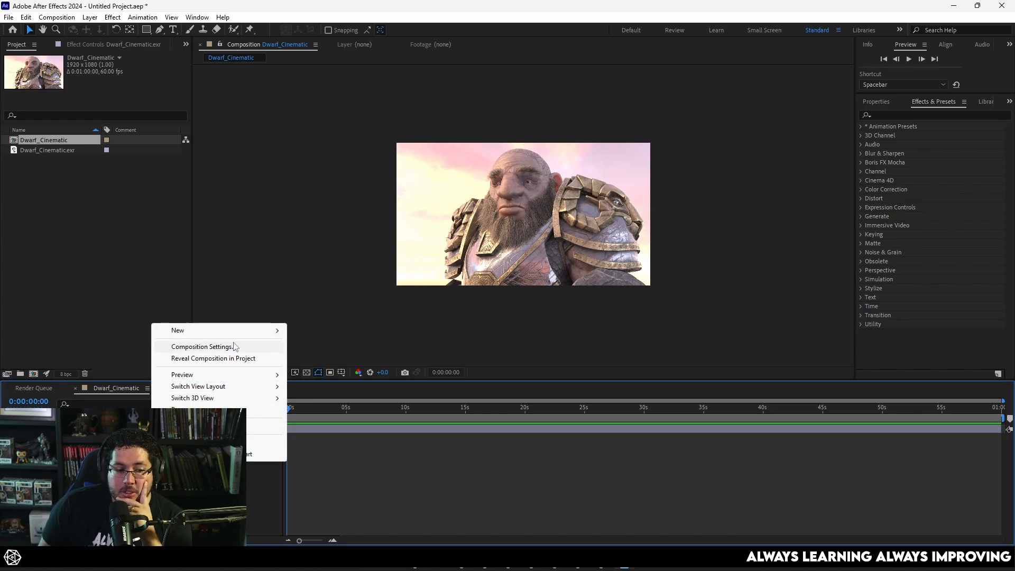
mouse_move(220, 333)
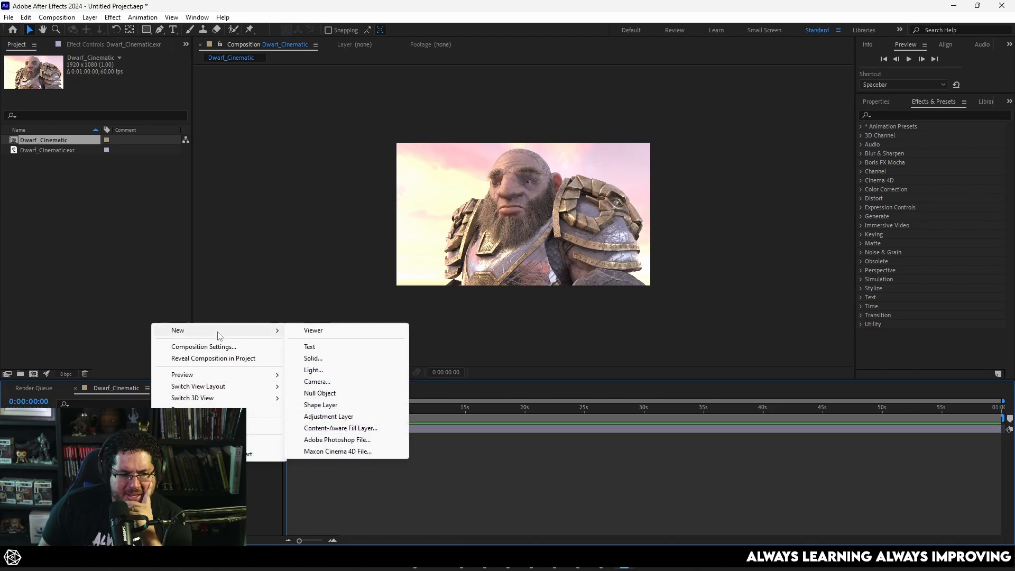
click(337, 421)
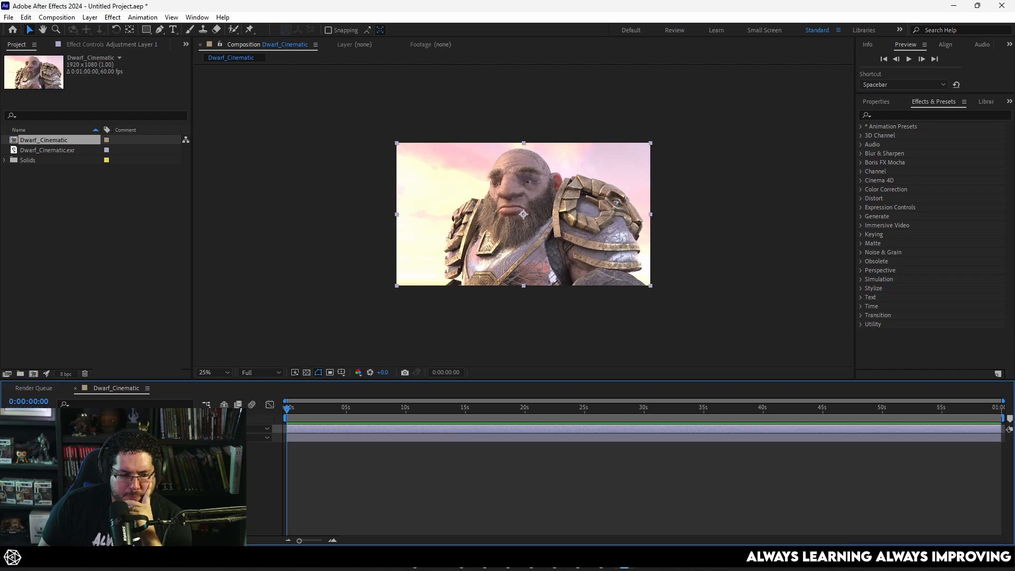
Try a Curves effect on the adjustment layer, pulling the middle of the RGB curve slightly down, and remove the effect.
right_click(230, 428)
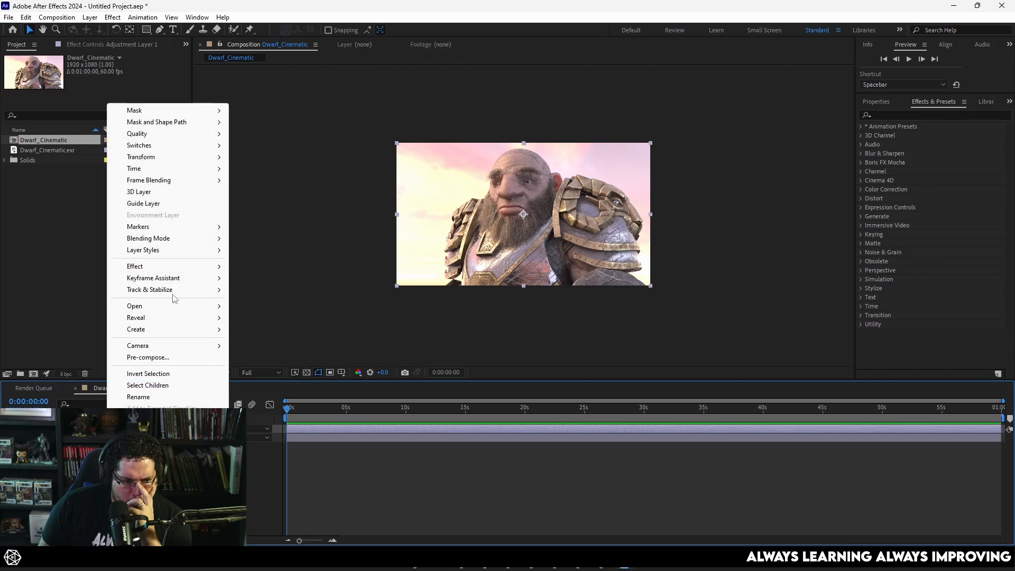
mouse_move(174, 266)
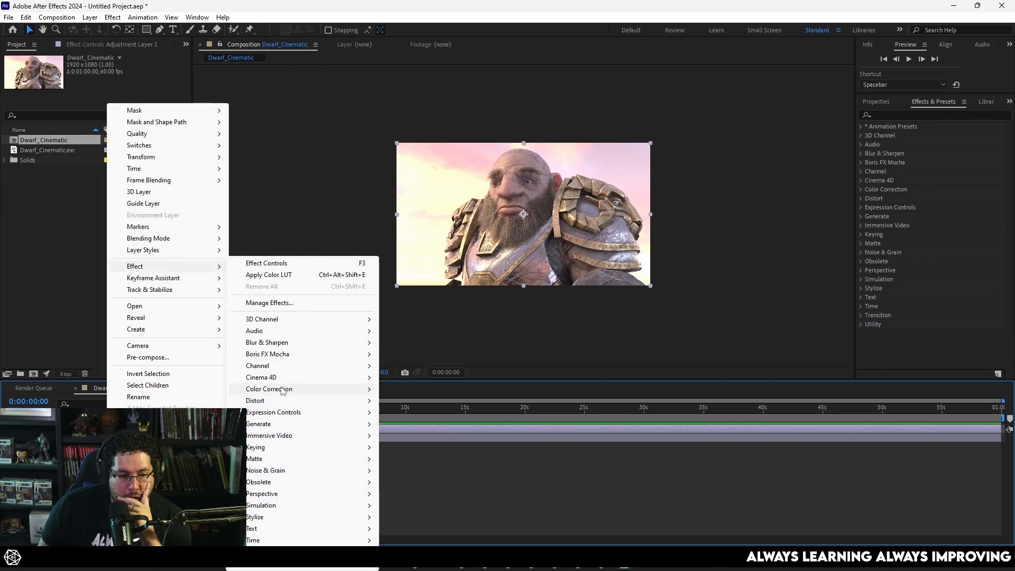
mouse_move(296, 388)
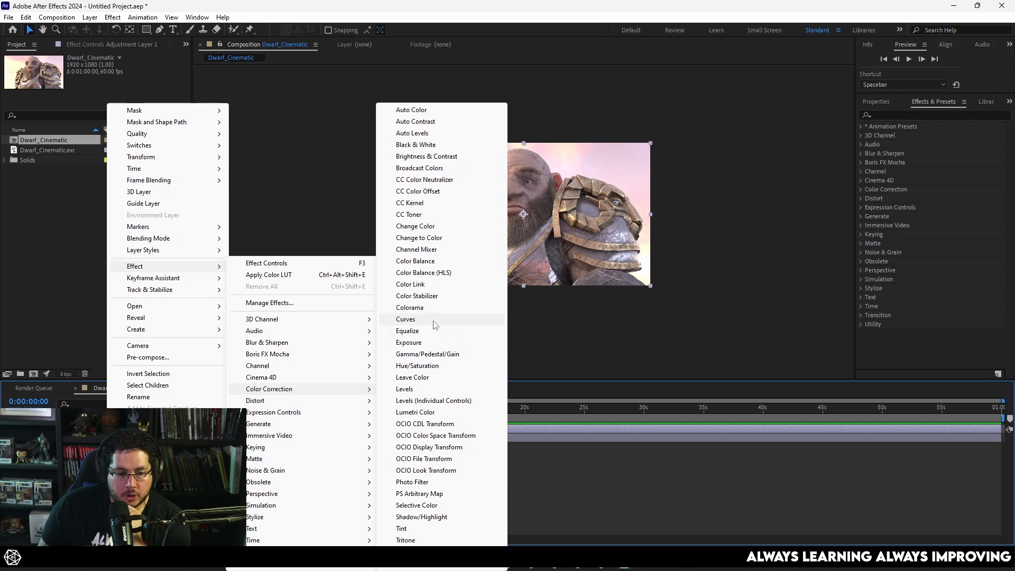
click(406, 319)
mouse_move(89, 177)
mouse_down()
mouse_move(97, 188)
mouse_move(86, 205)
mouse_move(92, 195)
mouse_move(78, 179)
mouse_move(97, 189)
mouse_move(93, 181)
mouse_up()
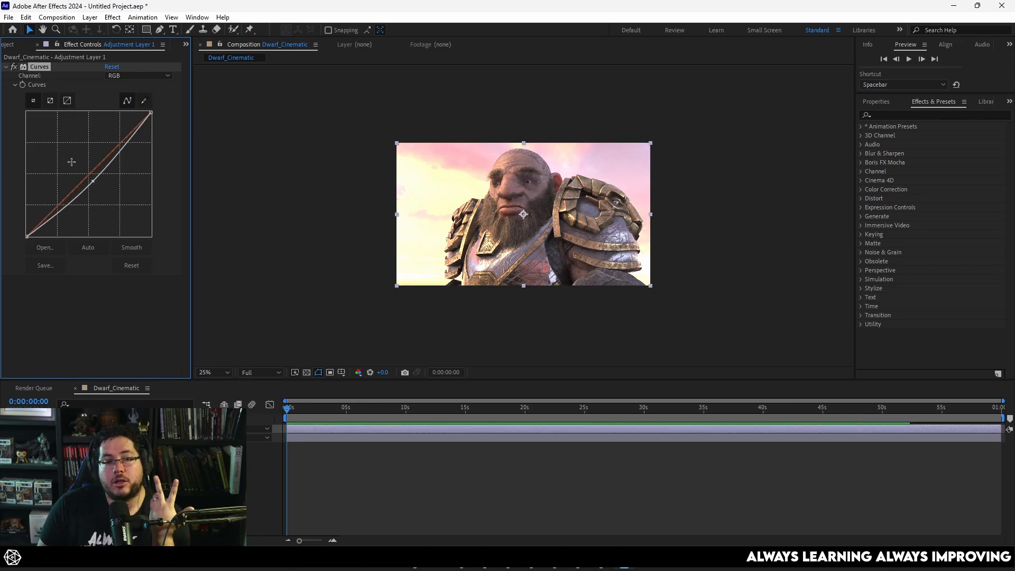
click(118, 309)
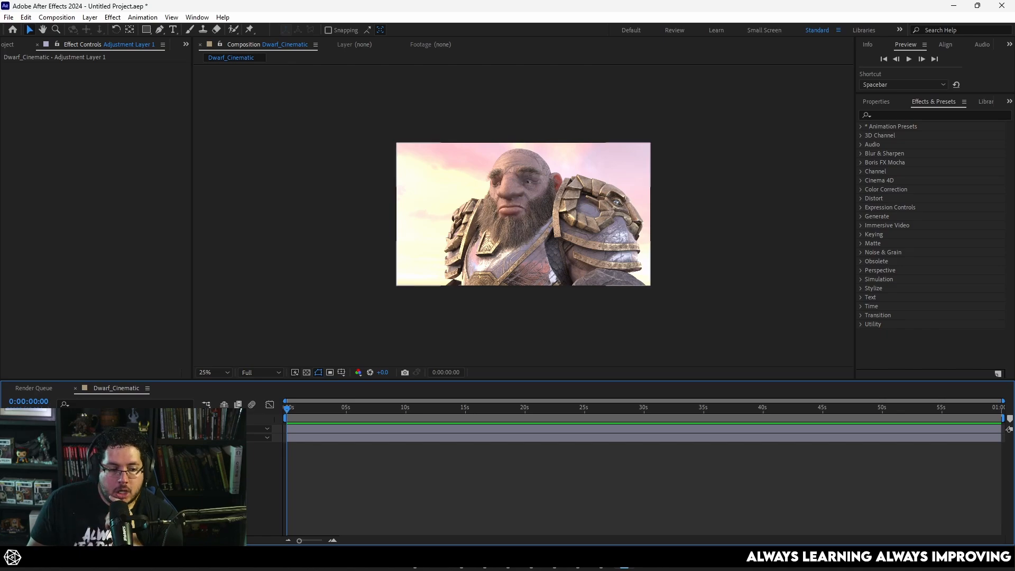
Apply an Exposure effect to the adjustment layer, set its Gamma Correction to 0.76, and inspect the dwarf's face and beard up close.
click(530, 199)
right_click(118, 233)
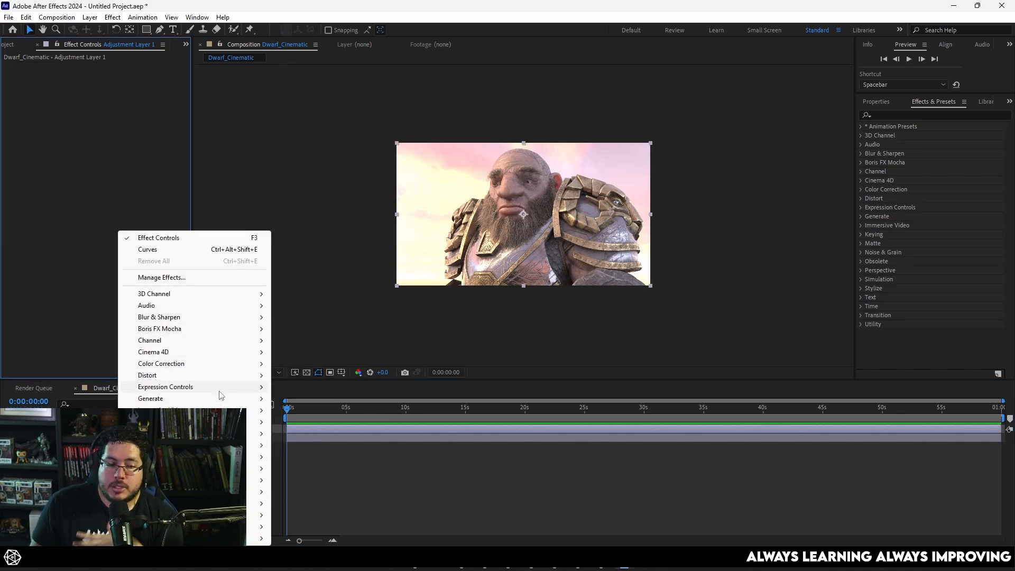
mouse_move(228, 354)
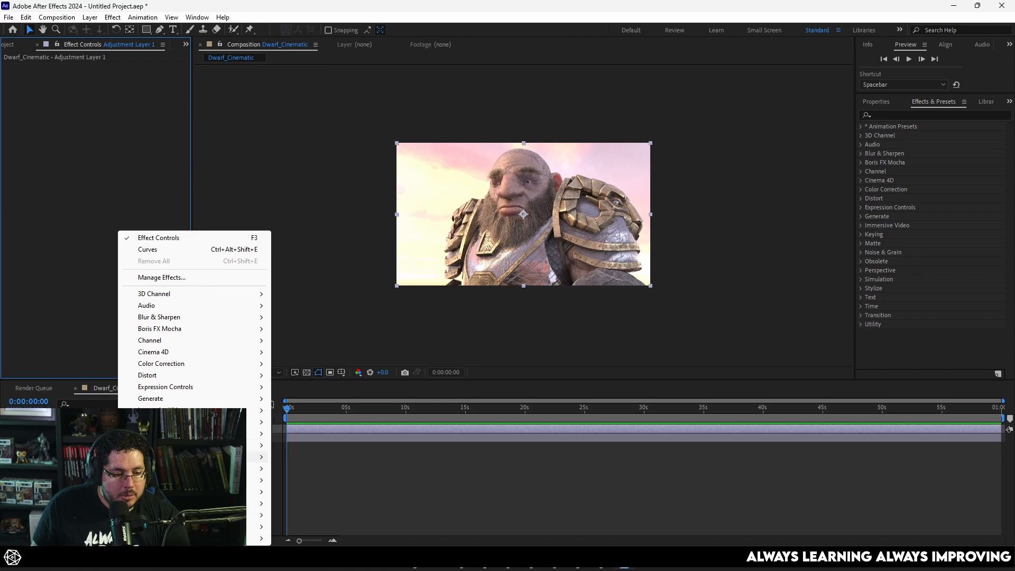
mouse_move(196, 363)
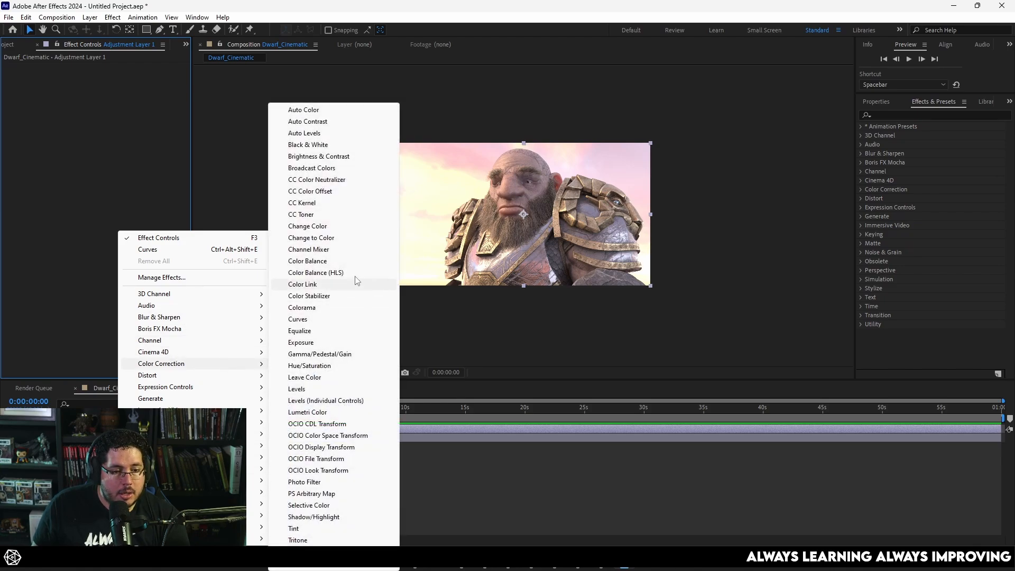
click(312, 343)
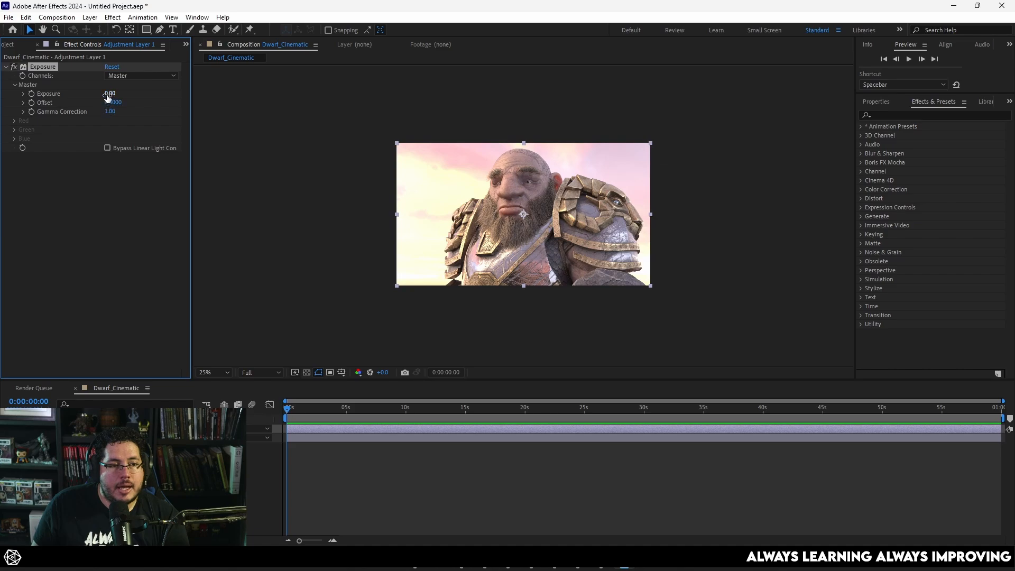
drag(108, 96, 95, 112)
key(ctrl+z)
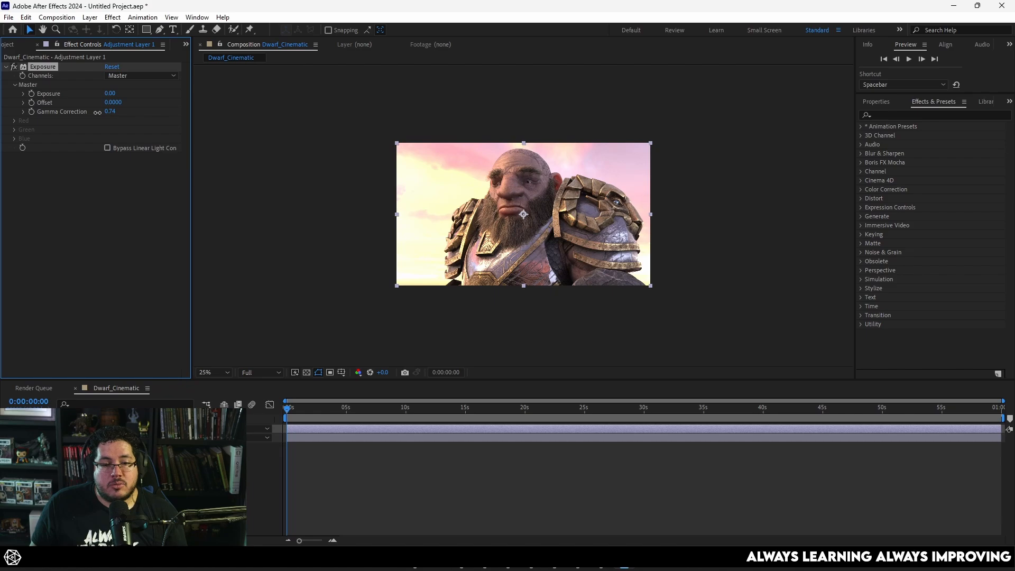
scroll(520, 222, up, 4)
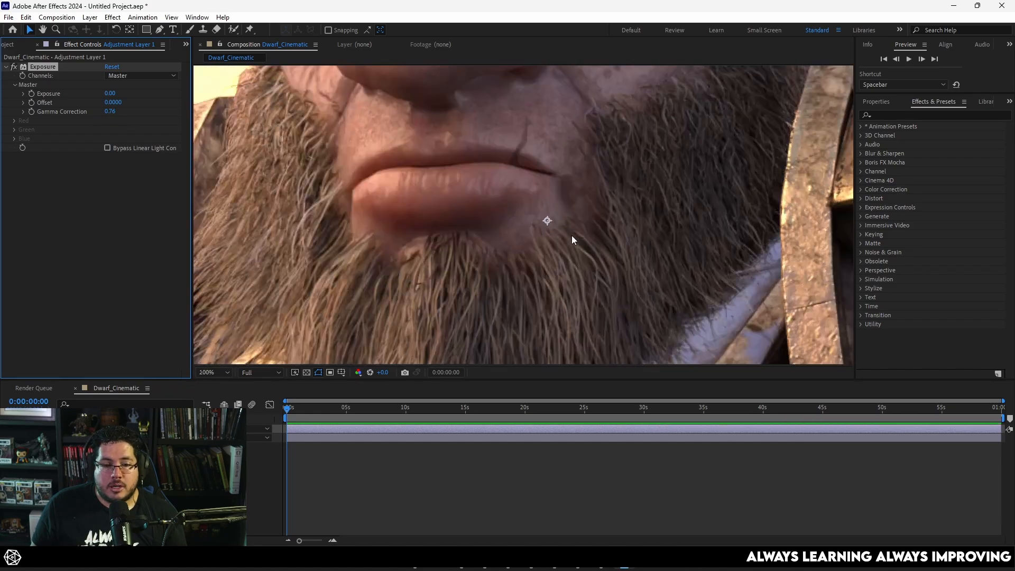
scroll(567, 226, down, 4)
drag(584, 228, 572, 210)
scroll(572, 212, up, 3)
scroll(572, 213, down, 3)
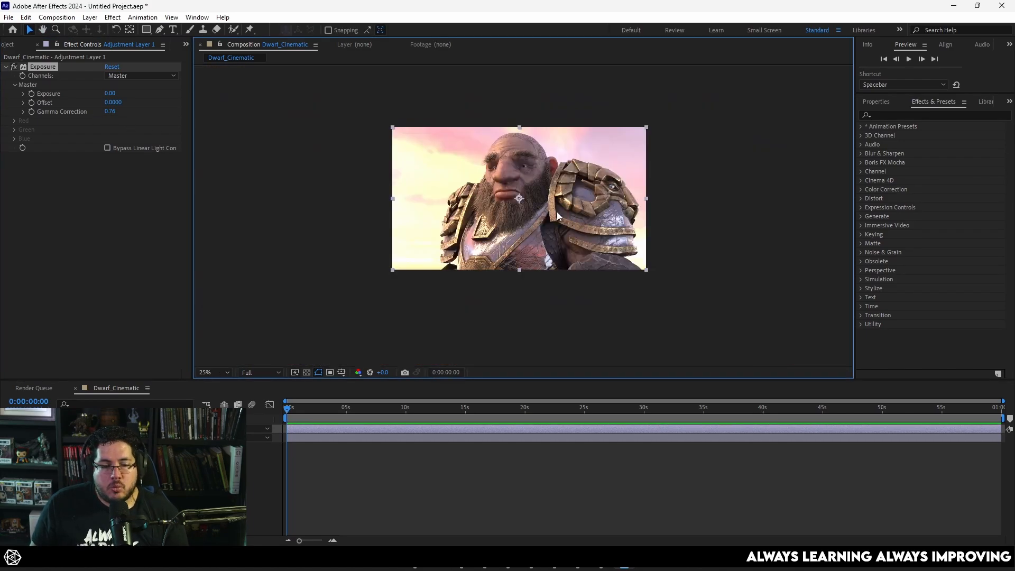
Delete the Exposure effect from the adjustment layer.
click(211, 476)
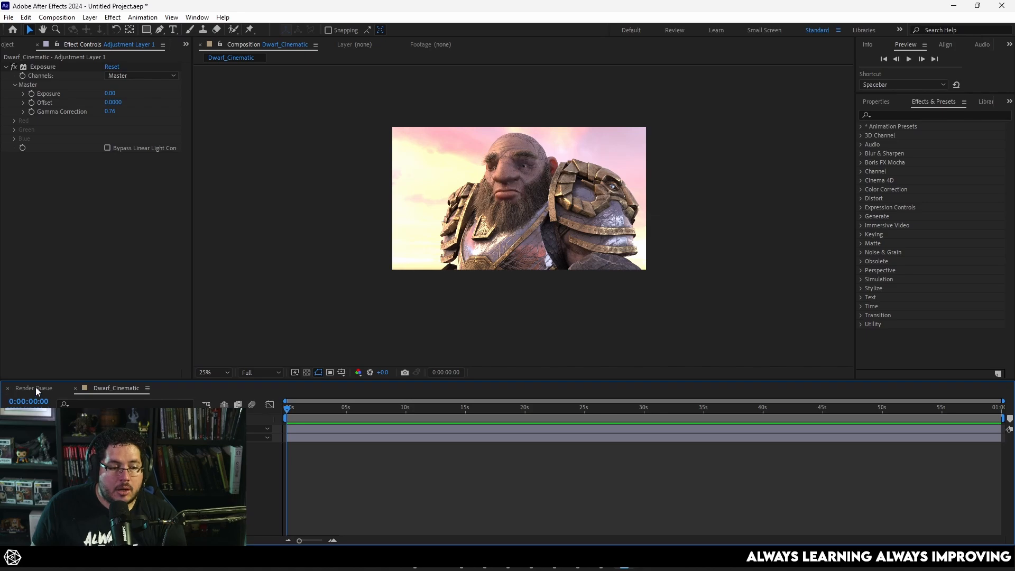
click(53, 66)
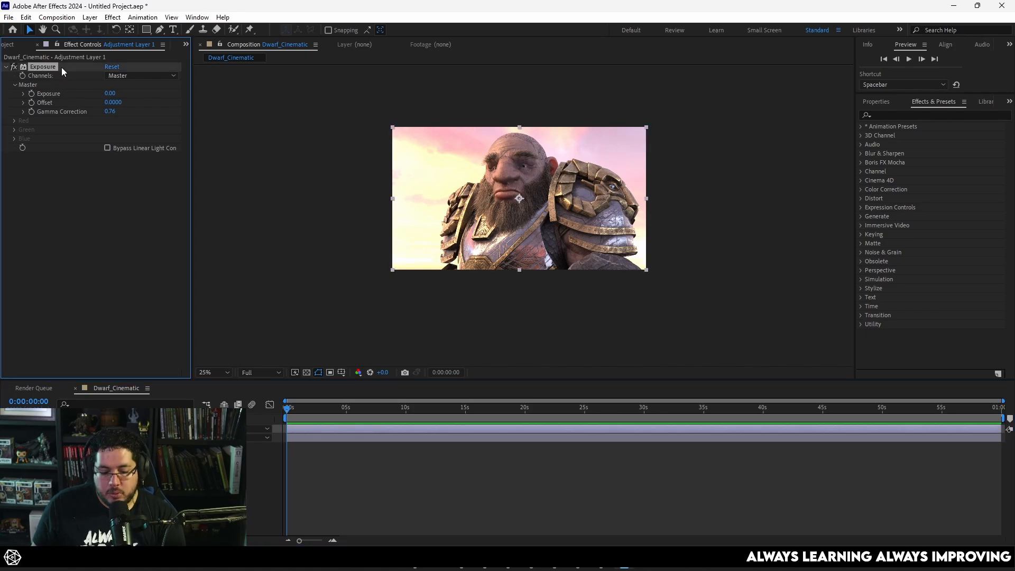
key(Delete)
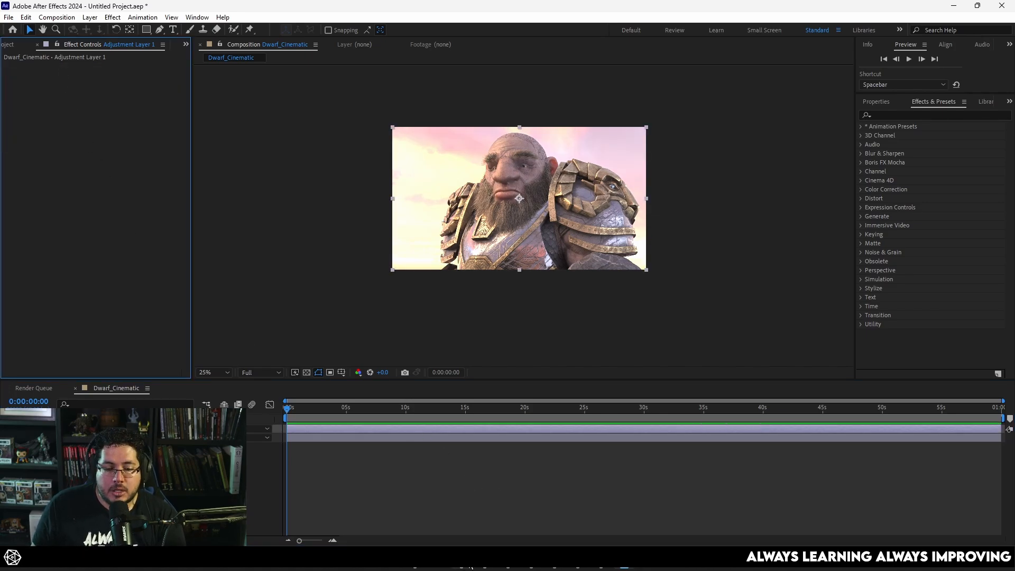
Switch to Chrome and search Google Images for "look up table" in a new tab.
click(601, 558)
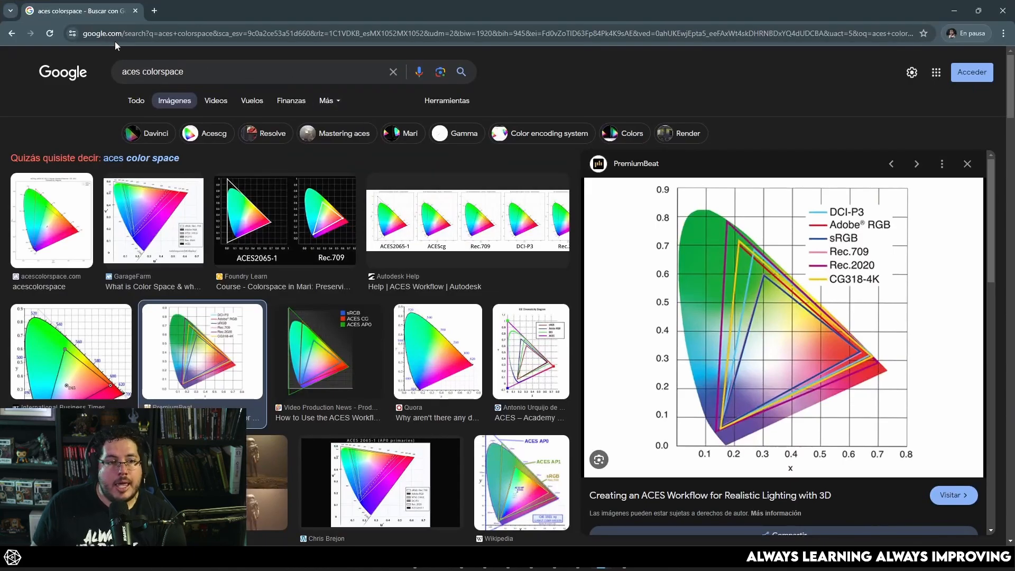
click(154, 10)
text(look u)
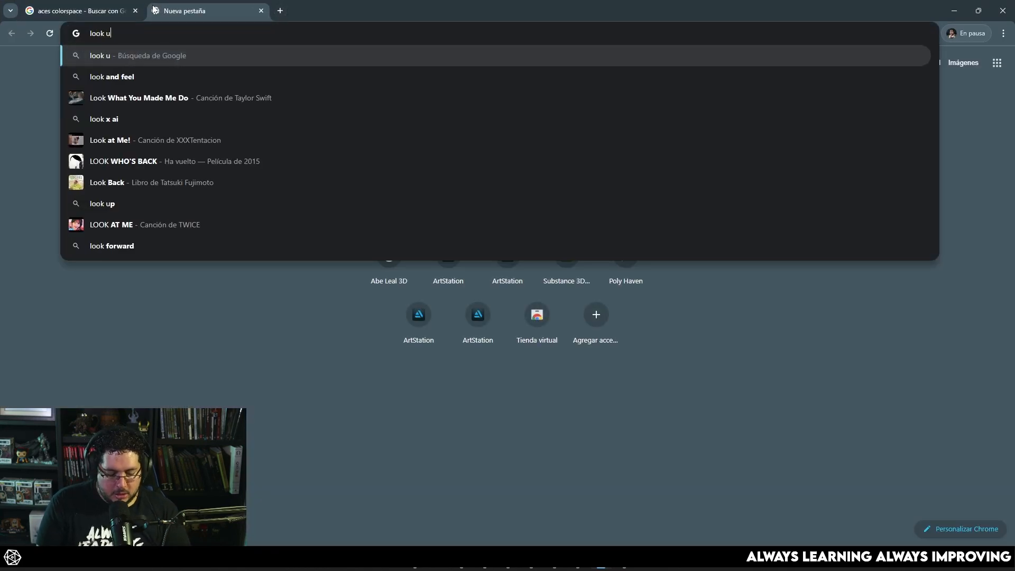
text(p table)
key(Return)
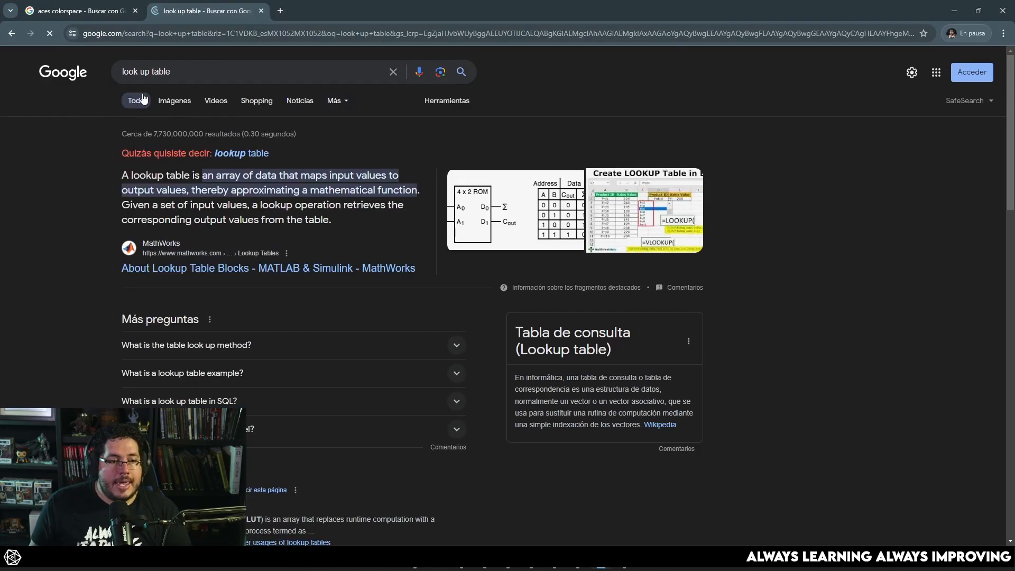
click(163, 105)
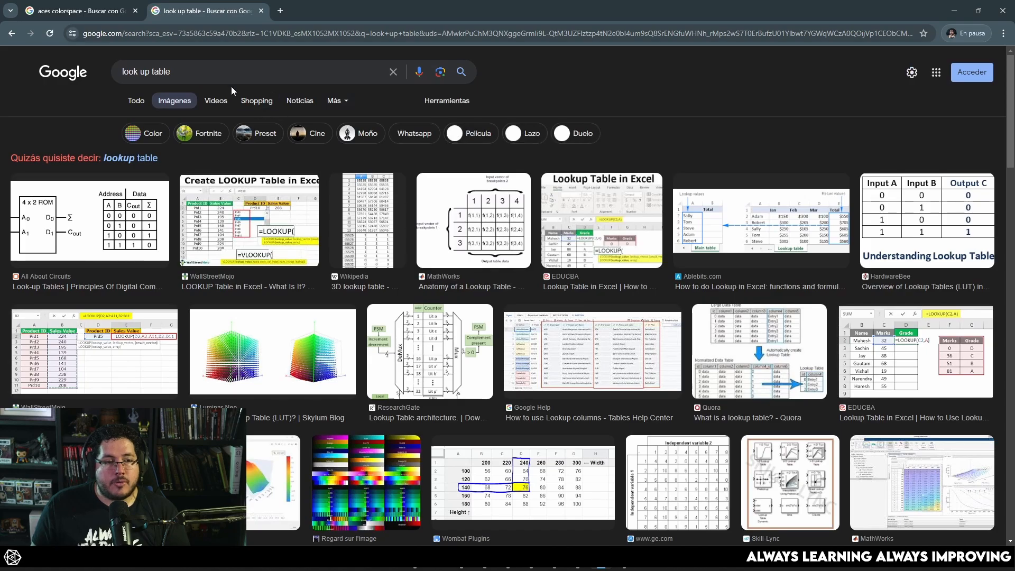
Refine the image search to "look up table color".
click(224, 77)
text(color)
key(Return)
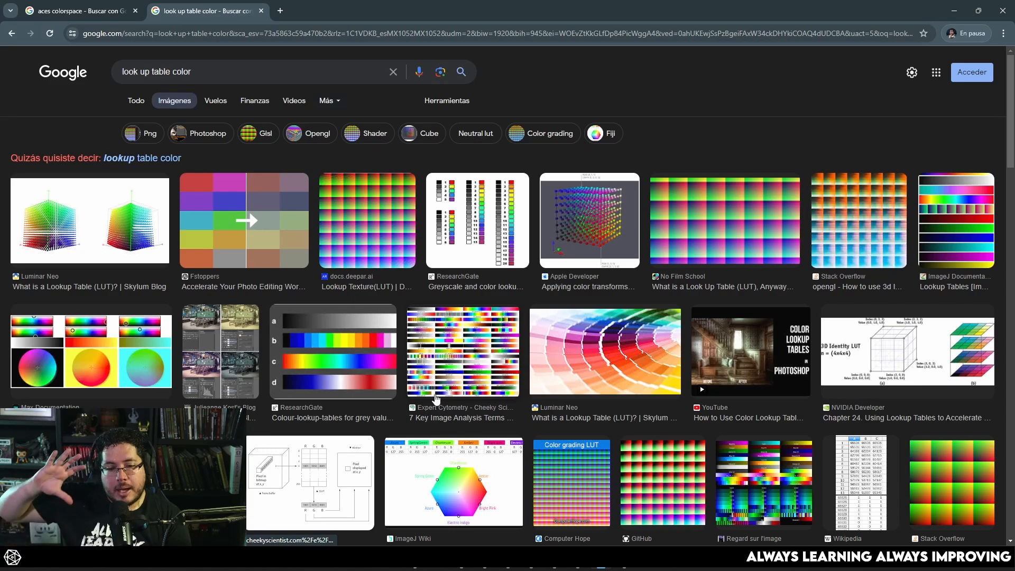
Look through the color look-up table images and examine the Color Lookup Tables picture from The Photographer Magazine with its related images.
scroll(438, 399, down, 2)
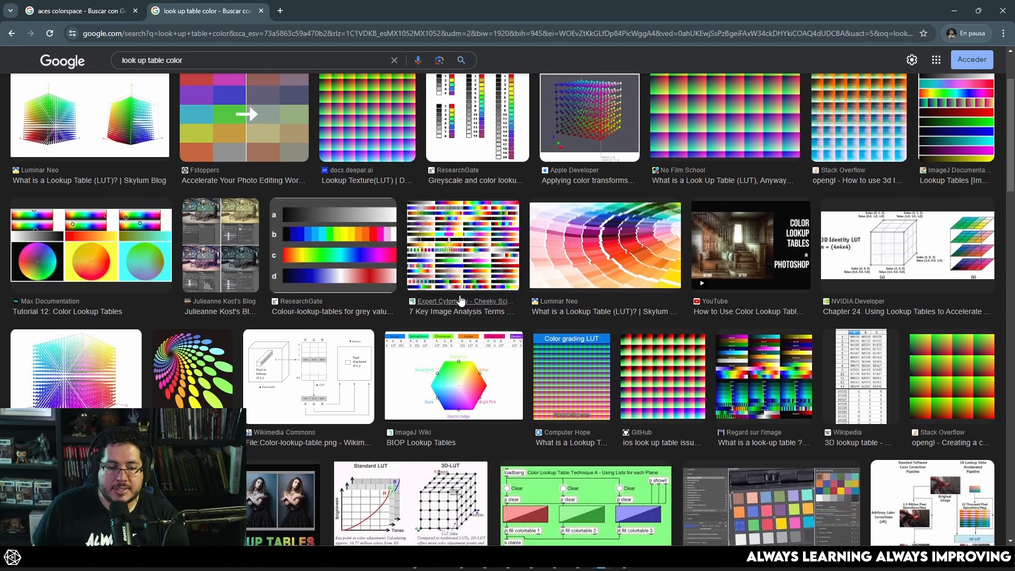
scroll(318, 263, down, 5)
click(319, 263)
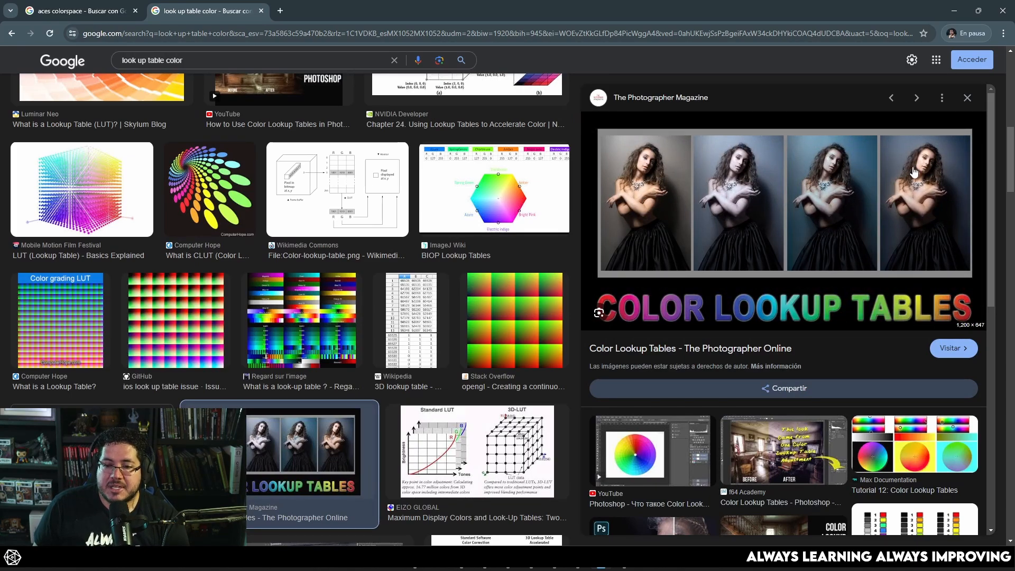
scroll(625, 188, down, 15)
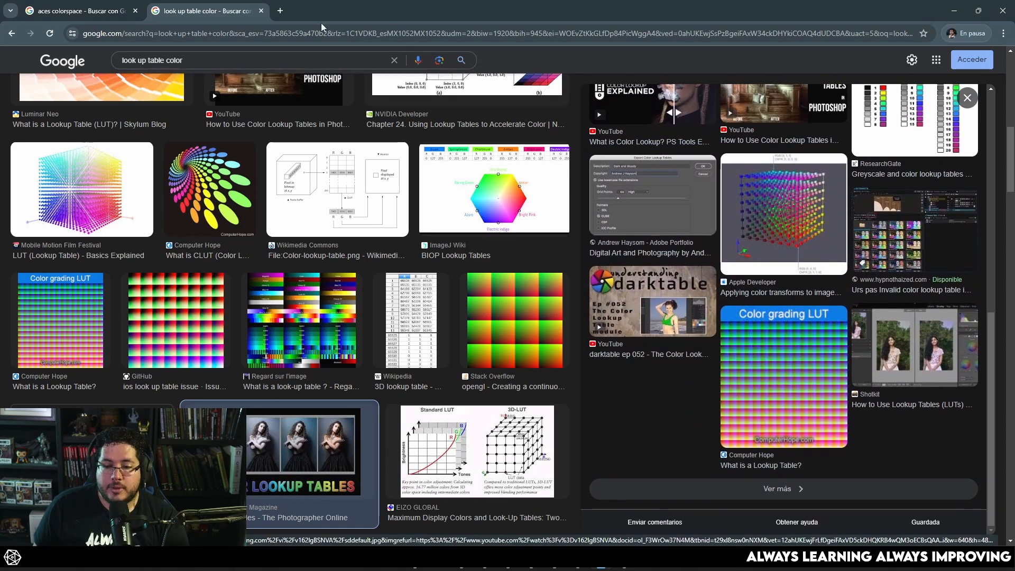
Search Google for "free luts" in a new tab, open the Fresh LUTs site and dismiss the translation offer.
click(280, 11)
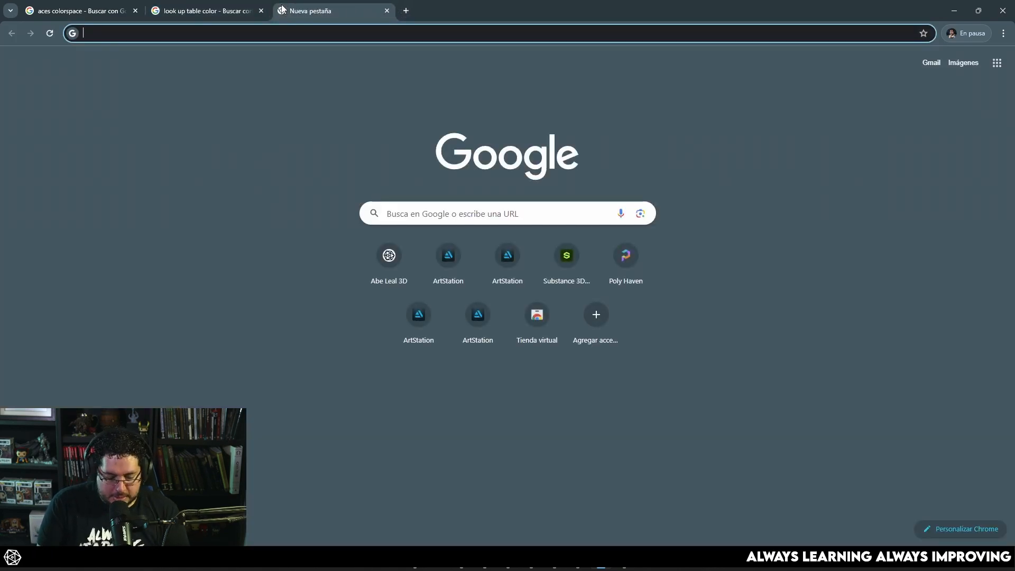
text(free luts)
key(Return)
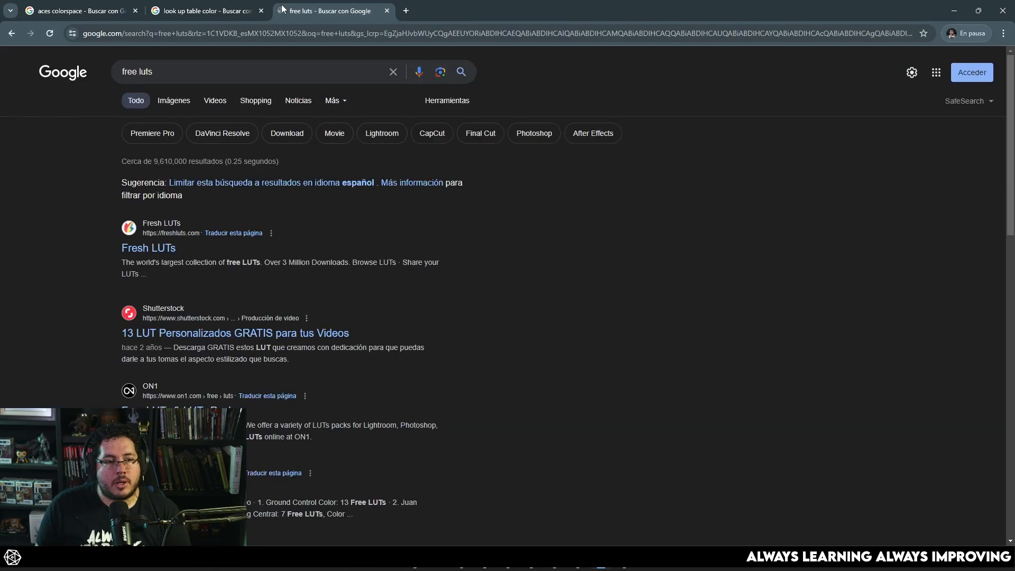
click(152, 257)
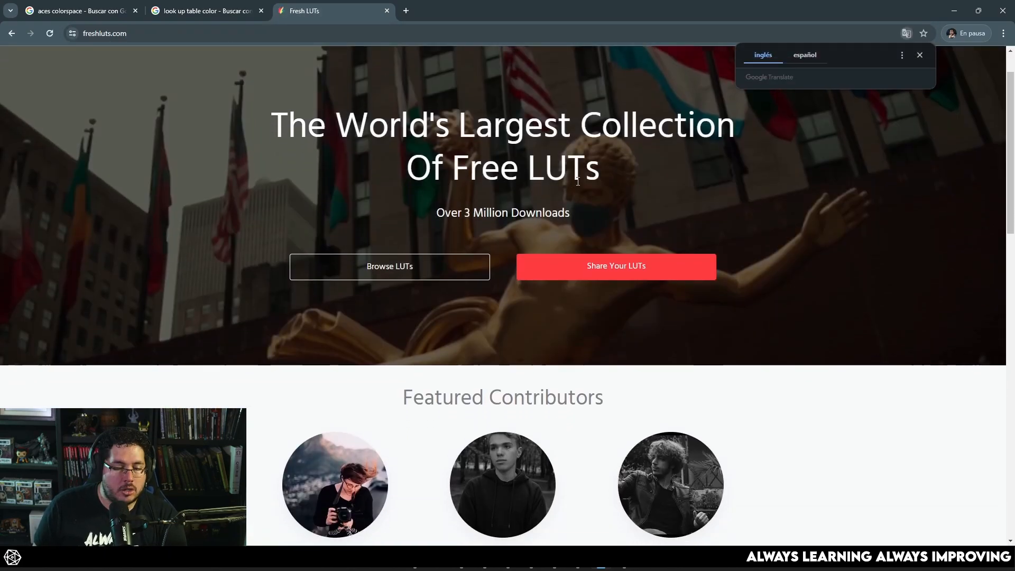
click(919, 55)
Browse all LUTs on Fresh LUTs through page 3 and open the one previewed on a woman in a car.
scroll(696, 238, down, 10)
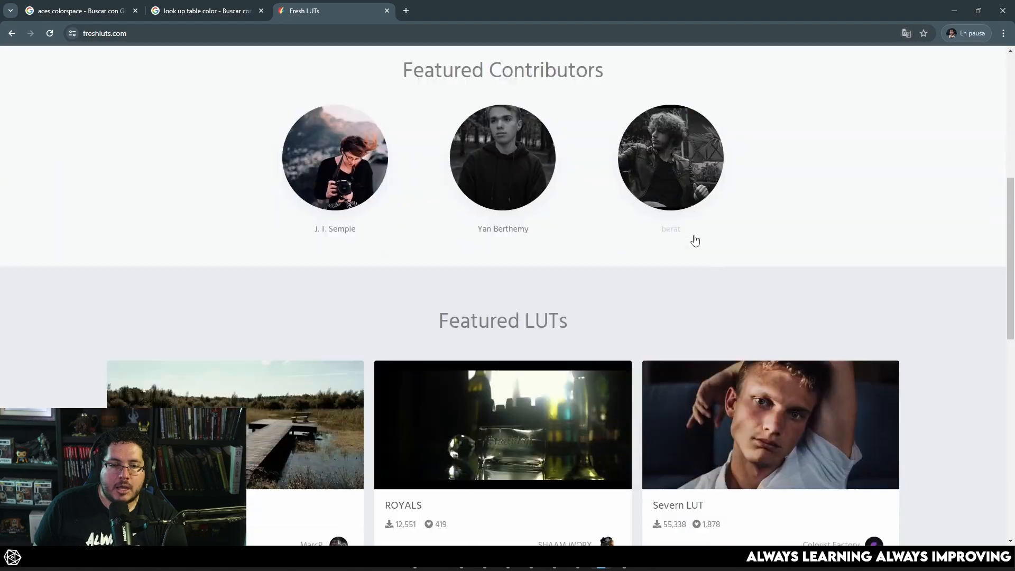
scroll(531, 385, down, 1)
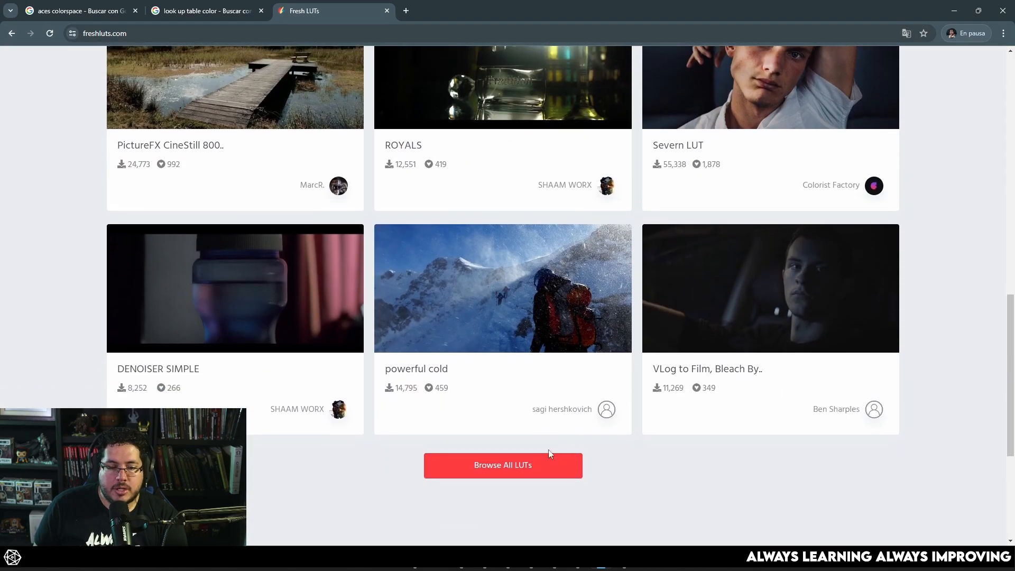
click(532, 467)
scroll(543, 375, down, 7)
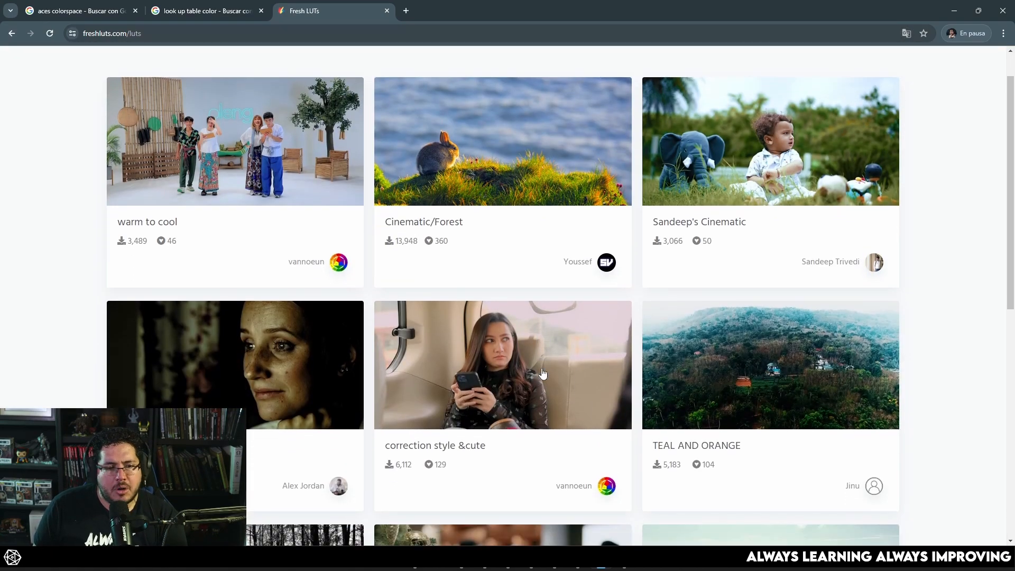
scroll(608, 378, down, 1)
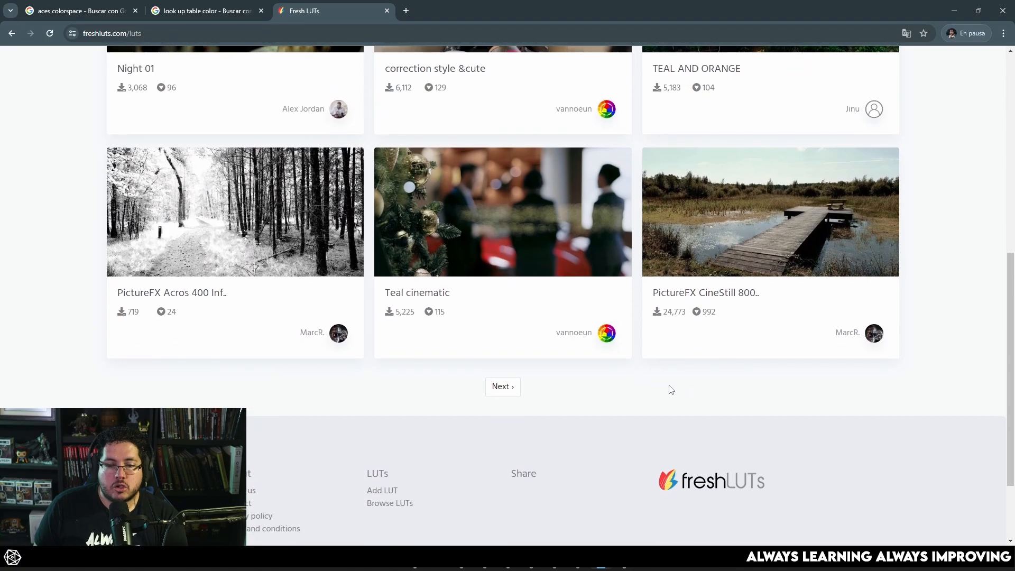
click(514, 389)
scroll(516, 394, down, 10)
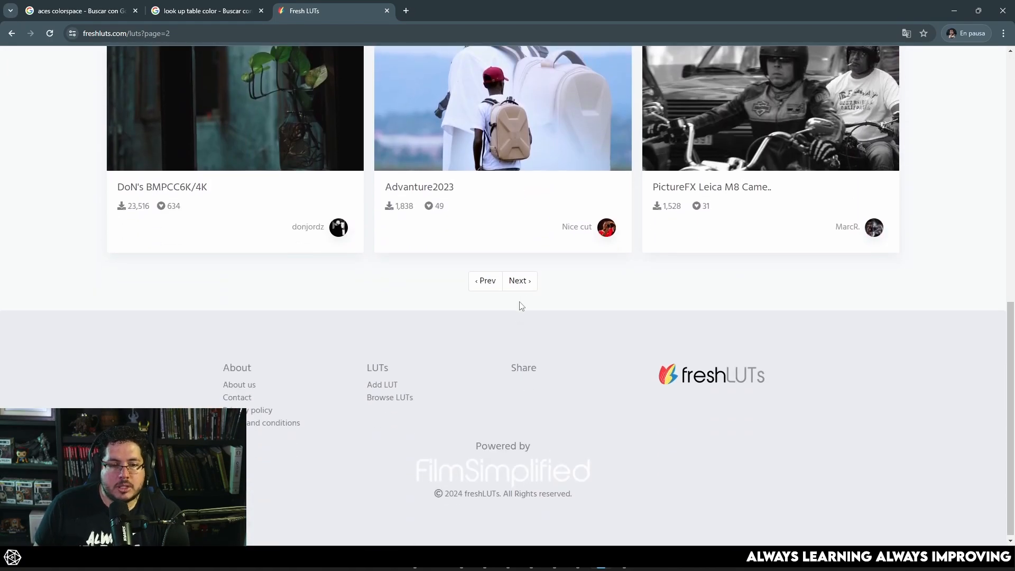
click(523, 281)
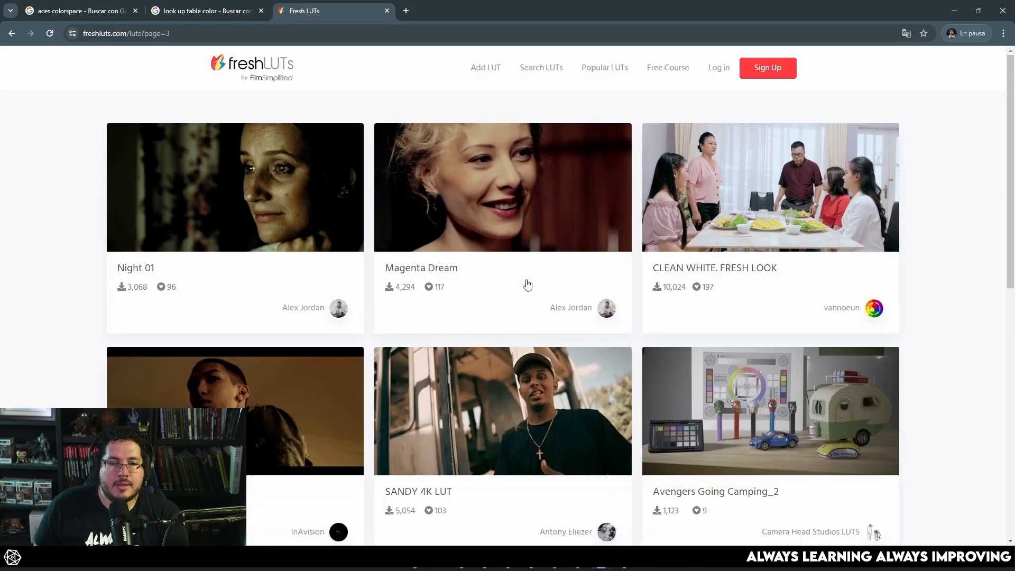
scroll(527, 288, down, 1)
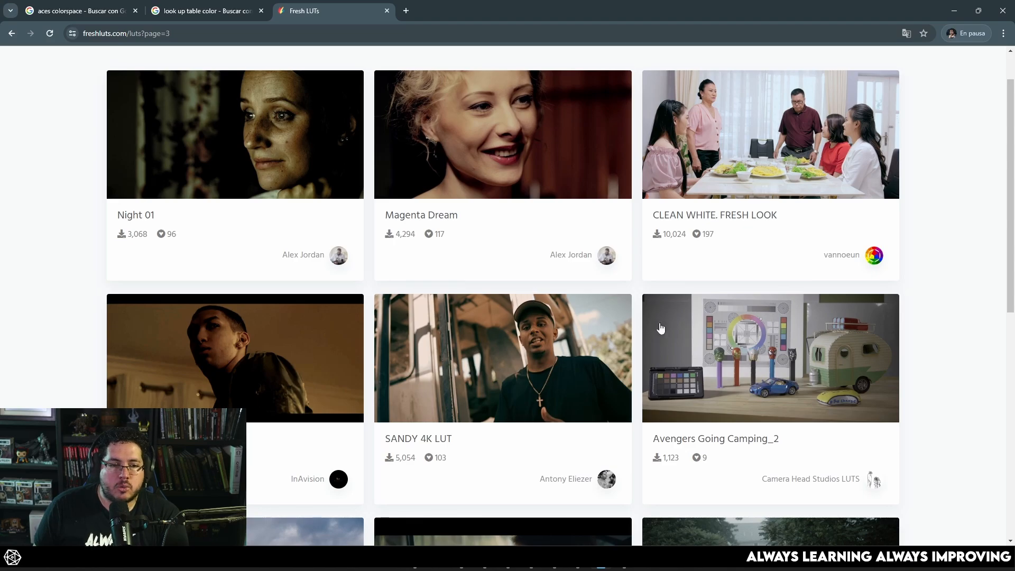
scroll(613, 365, down, 7)
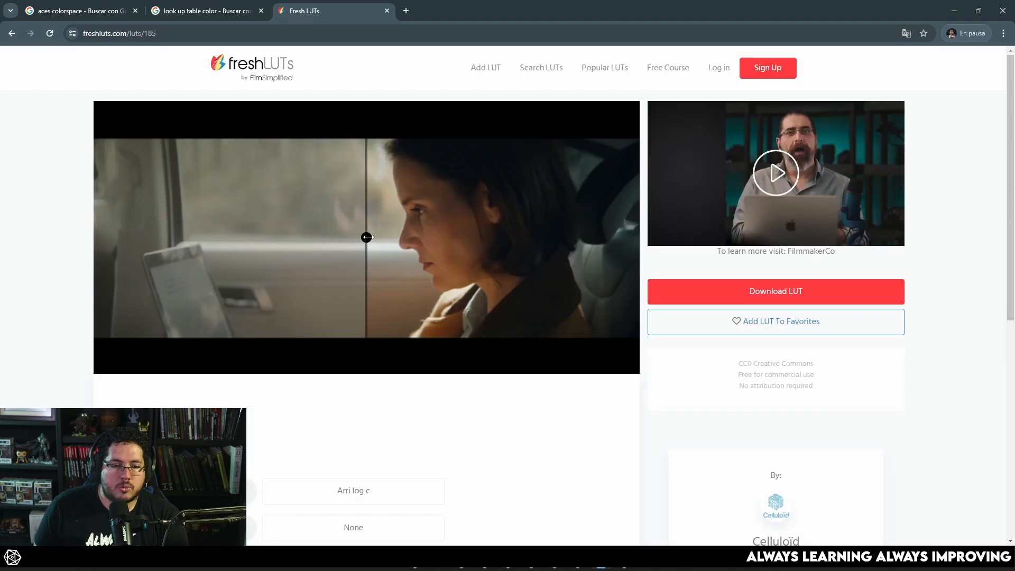
Compare the full before and after views of the car-scene LUT, and try to download it.
drag(369, 237, 650, 237)
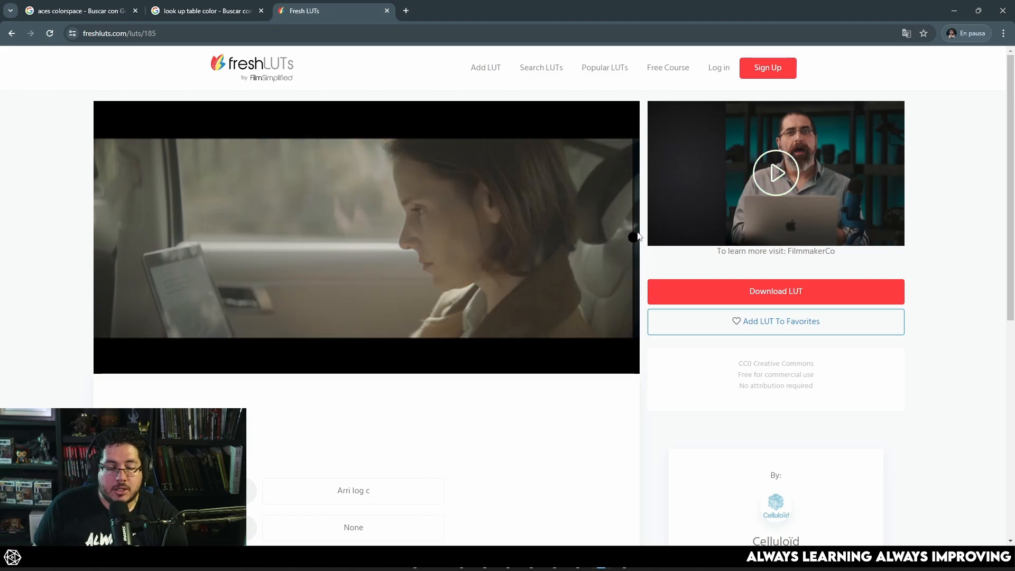
drag(637, 237, 55, 250)
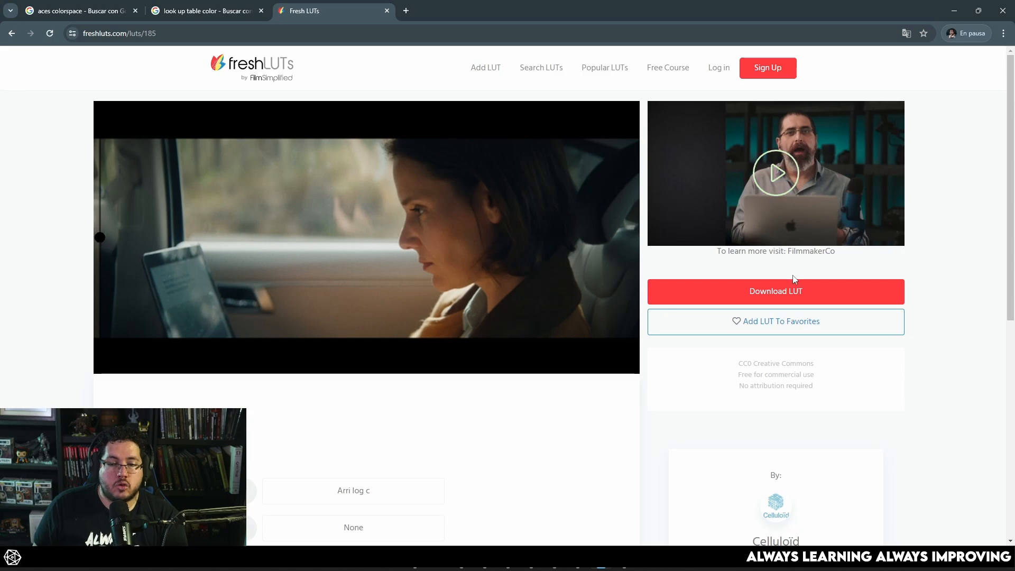
click(790, 294)
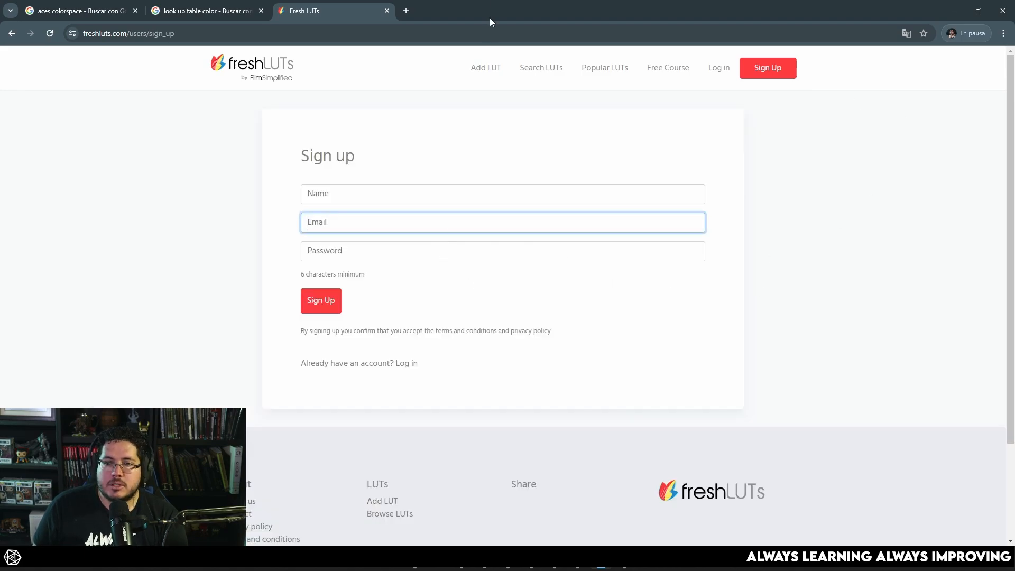
drag(504, 5, 1014, 143)
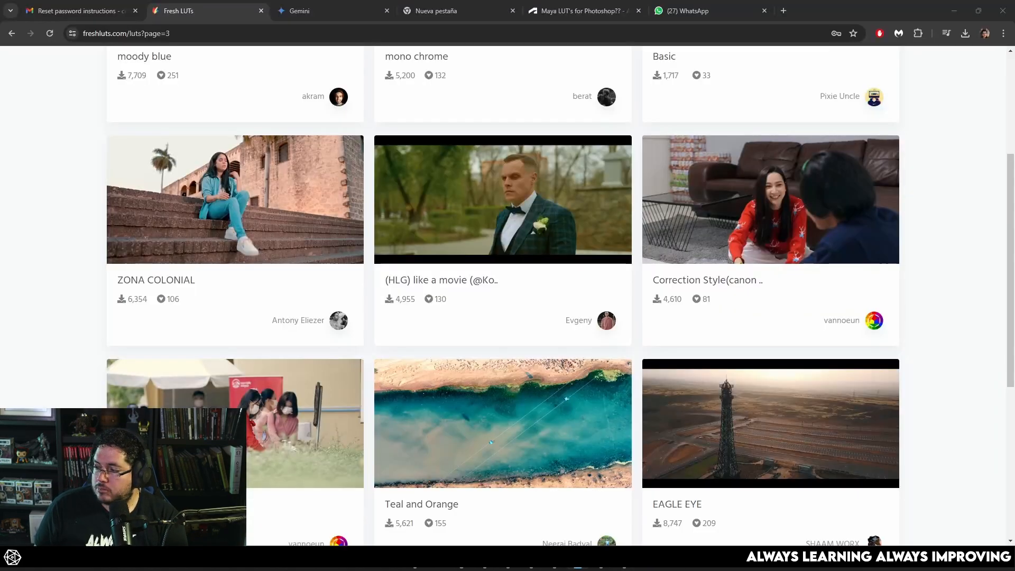
In the signed-in browser window, browse the LUT pages beyond page 3 and open the LUT previewed on a woman writing at a table.
scroll(355, 301, up, 4)
scroll(444, 230, down, 10)
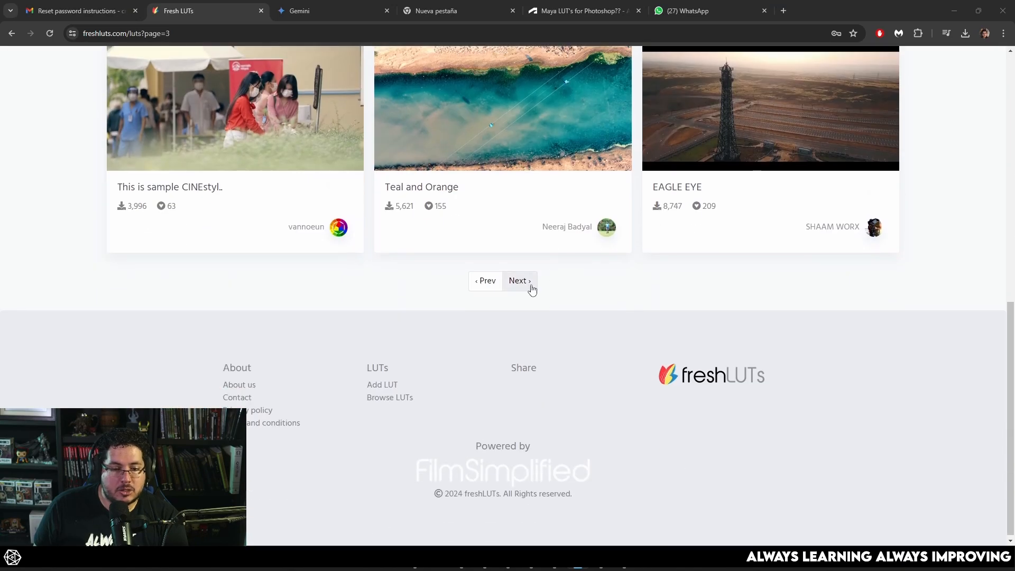
click(530, 287)
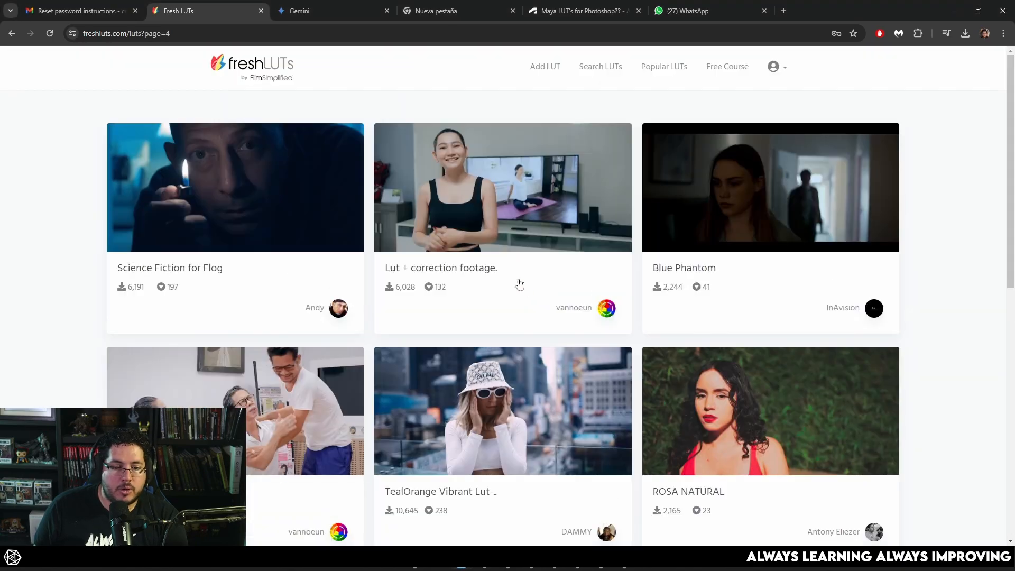
scroll(397, 254, down, 8)
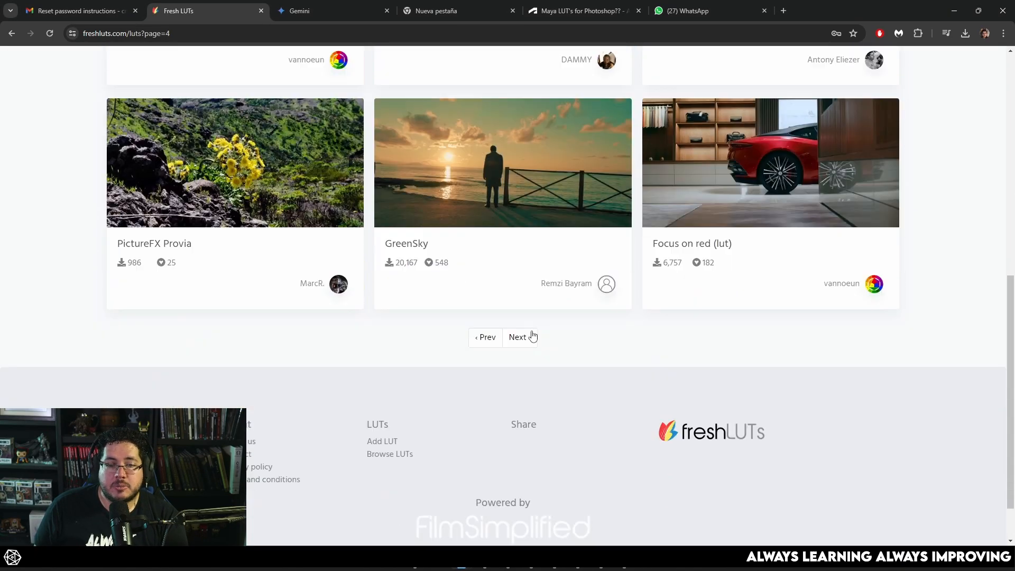
click(530, 338)
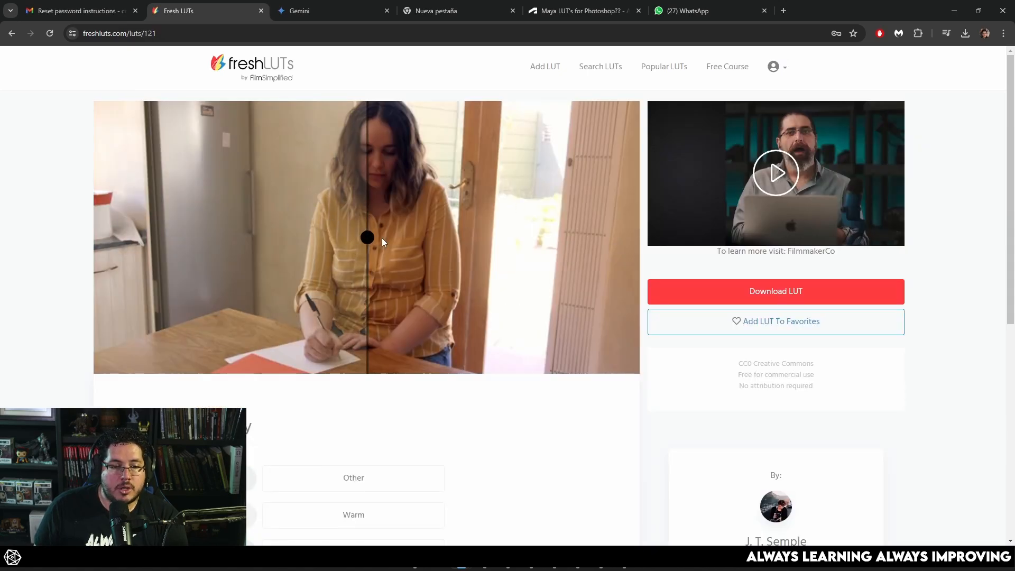
Compare the before and after preview and download this LUT, returning to After Effects.
drag(379, 238, 665, 249)
drag(524, 246, 575, 246)
click(764, 290)
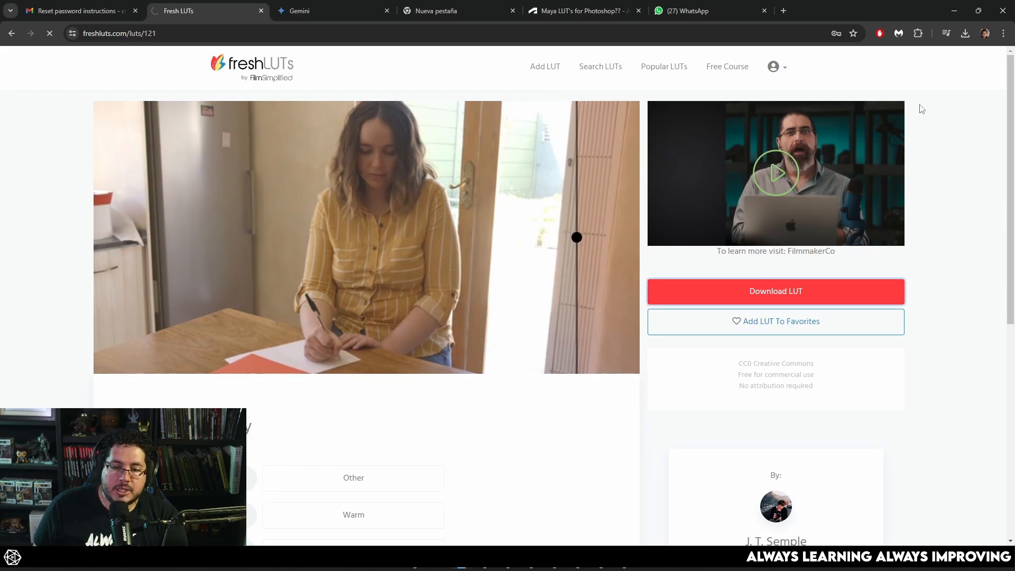
click(955, 10)
right_click(85, 198)
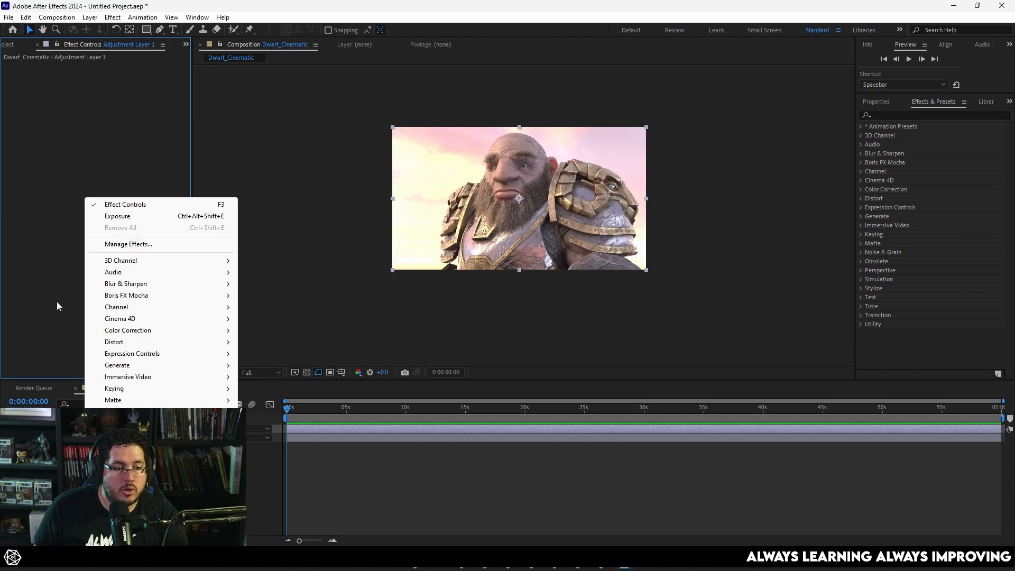
mouse_move(144, 331)
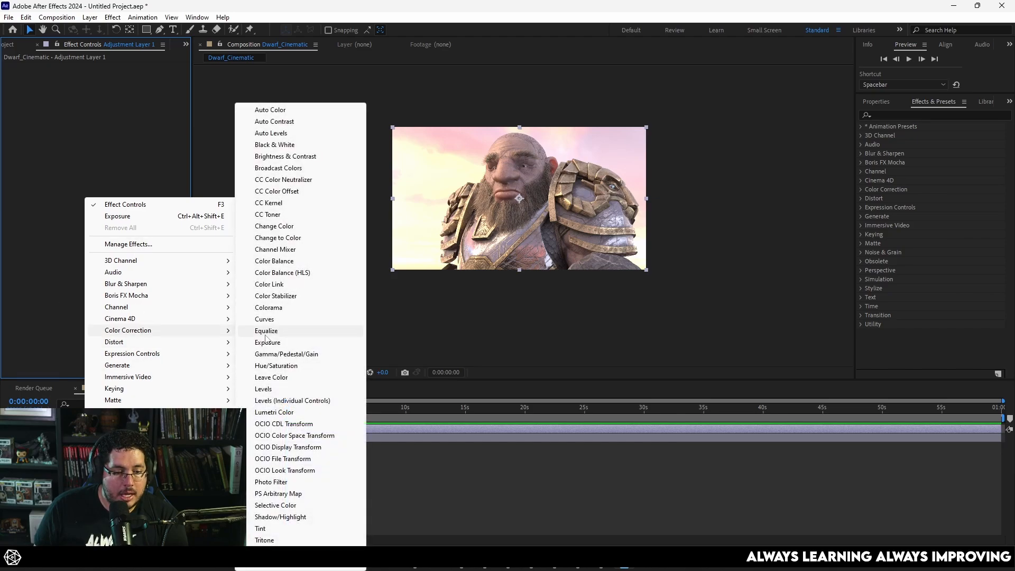
click(83, 313)
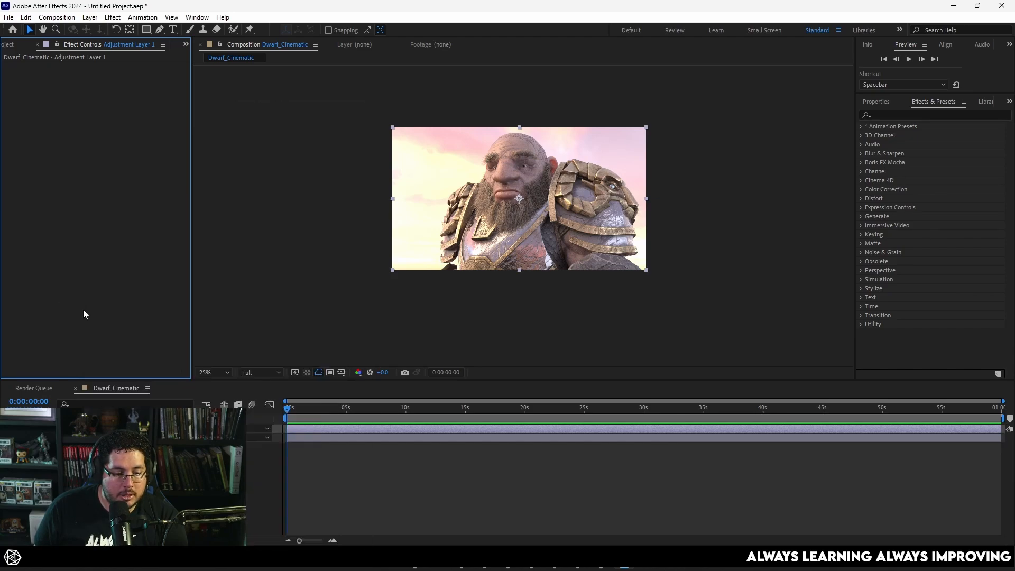
Find the Apply Color LUT effect and apply it to the adjustment layer with NostalgiaHoney.cube from Downloads.
click(909, 115)
text(lut)
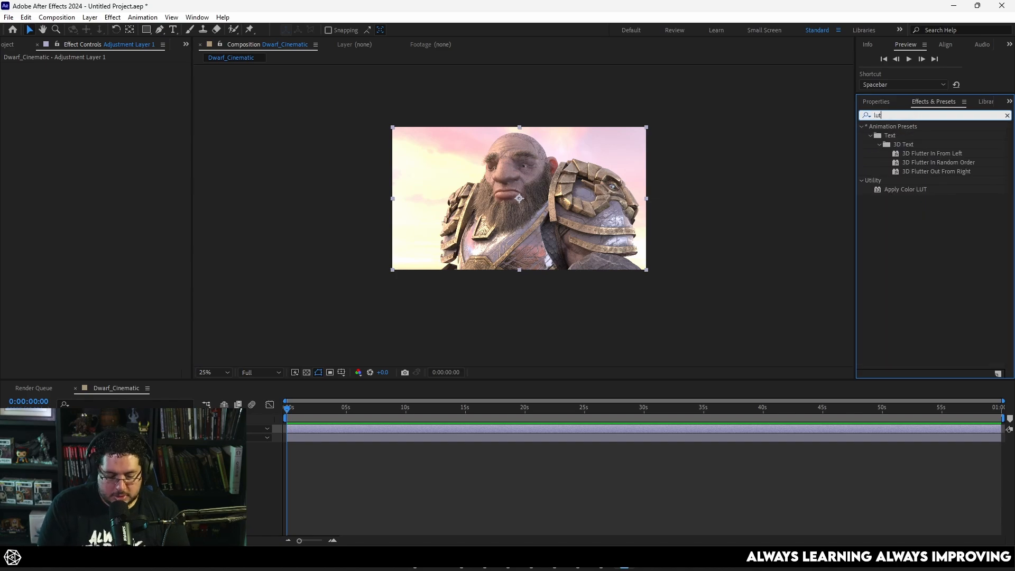
drag(899, 190, 110, 163)
click(140, 123)
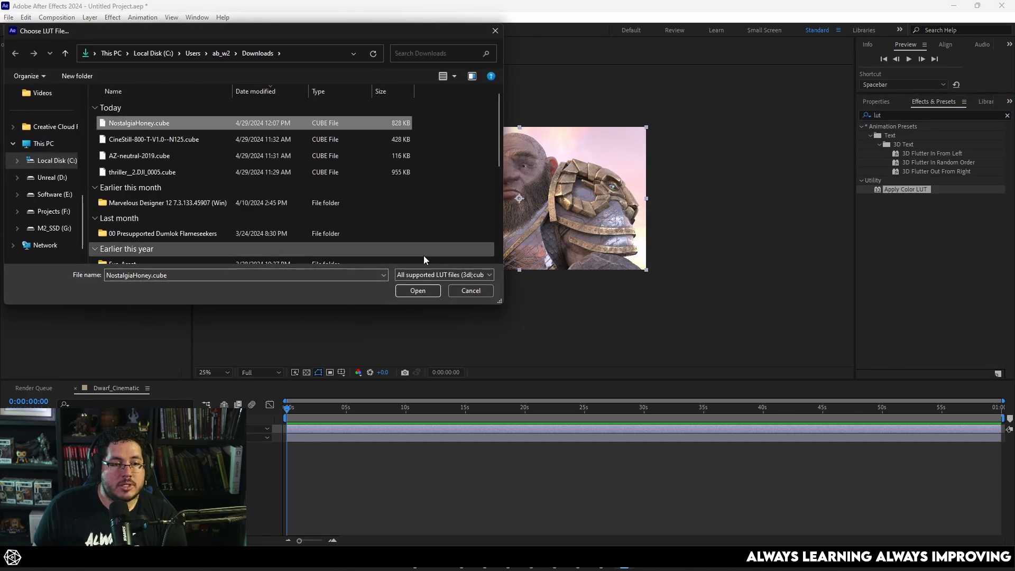
click(418, 292)
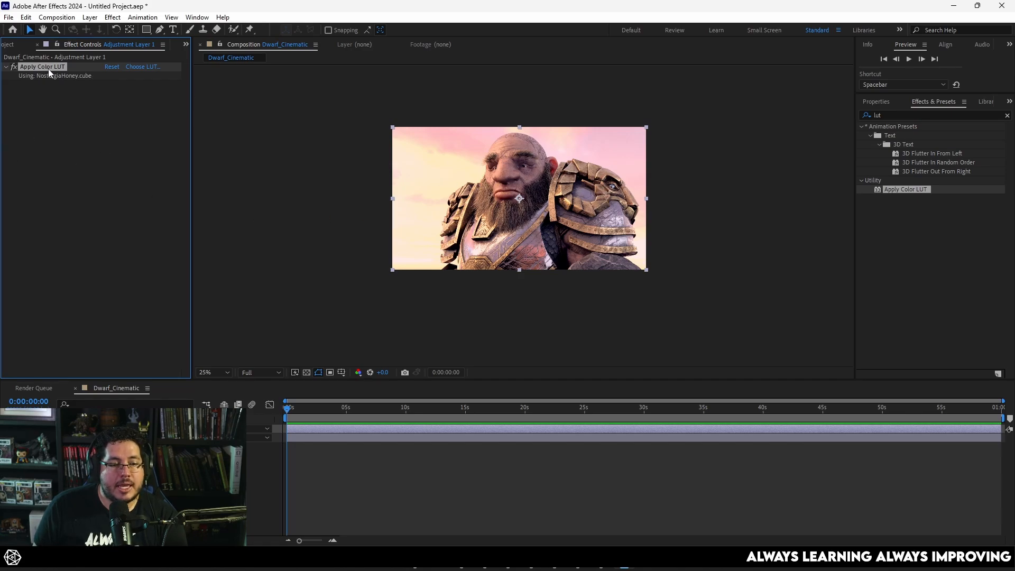
Toggle the adjustment layer's visibility to compare the dwarf render with and without the LUT, viewing it at 50%.
click(8, 429)
click(8, 429)
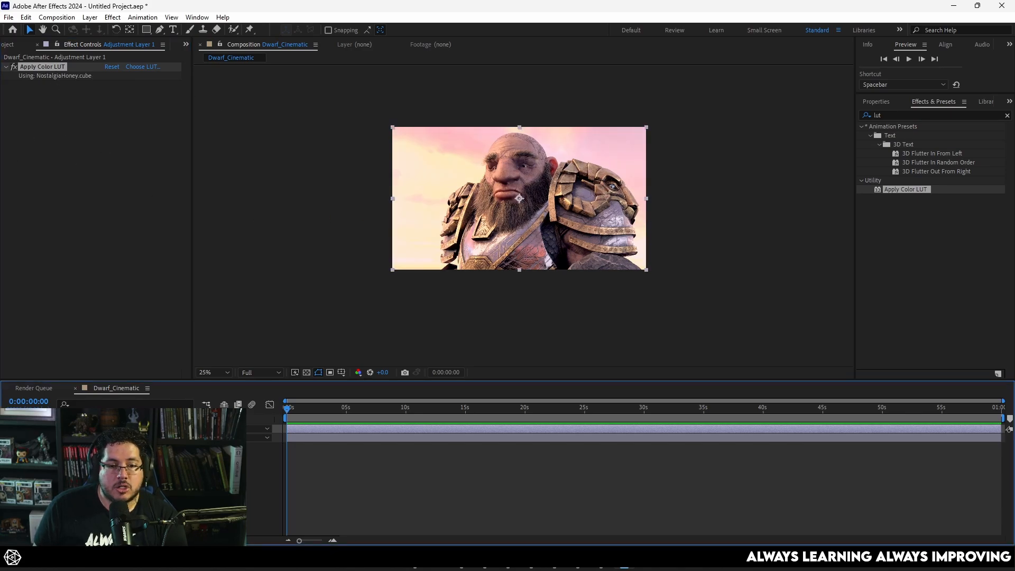
scroll(464, 249, up, 3)
scroll(532, 188, down, 2)
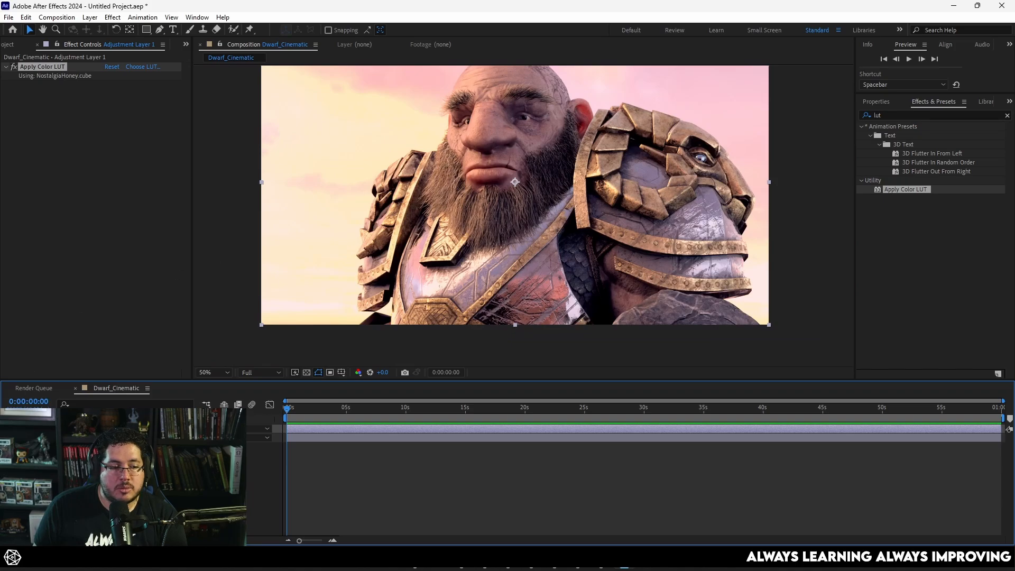
click(8, 429)
click(8, 428)
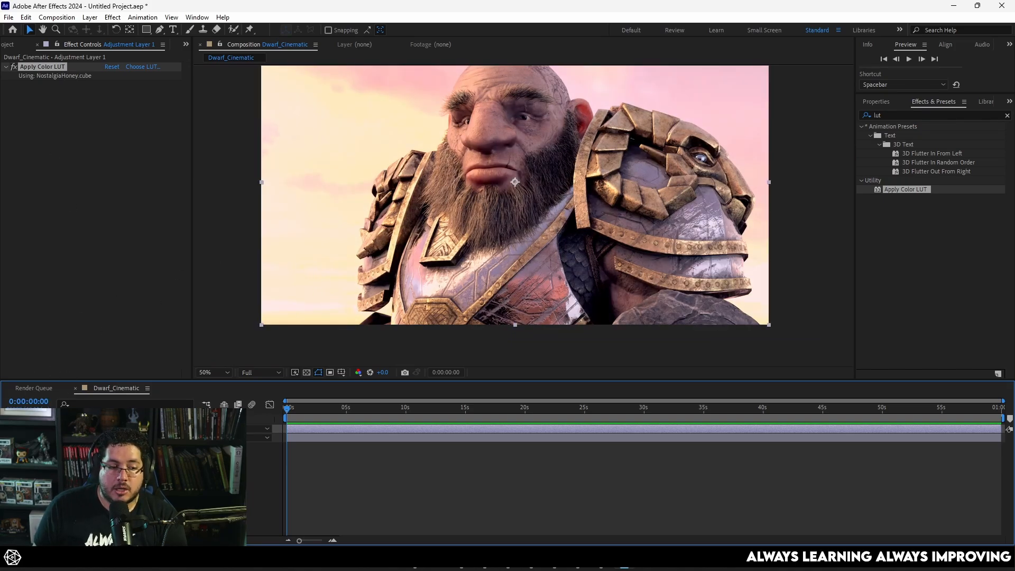
Try AZ-neutral-2019.cube as the effect's LUT, and replace it with thriller__2.DJI_0005.cube.
click(146, 67)
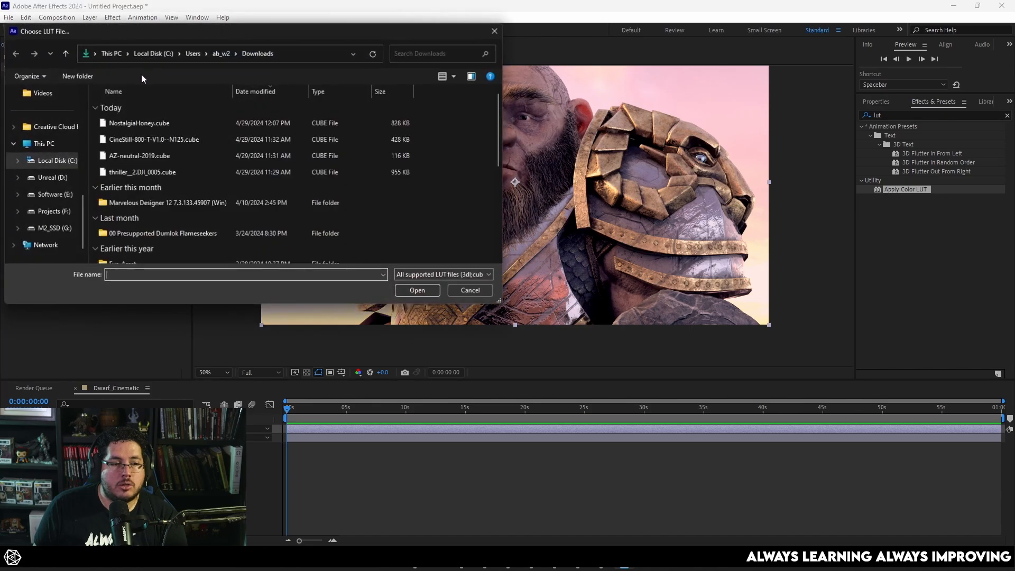
double_click(142, 157)
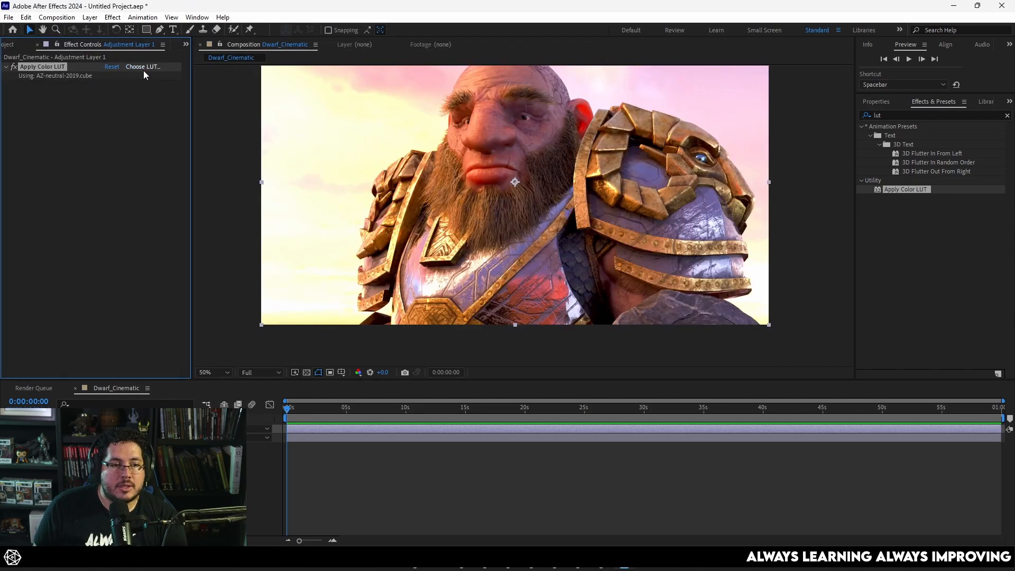
click(144, 68)
click(147, 172)
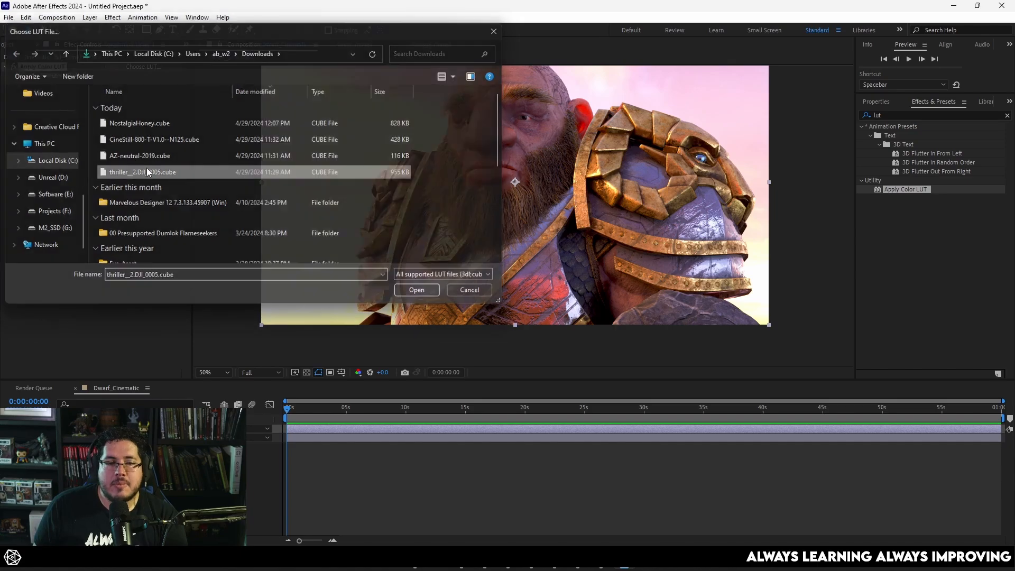
Load thriller__2.DJI_0005.cube as the effect's LUT and toggle the adjustment layer's visibility to compare the dwarf render with and without it.
double_click(147, 171)
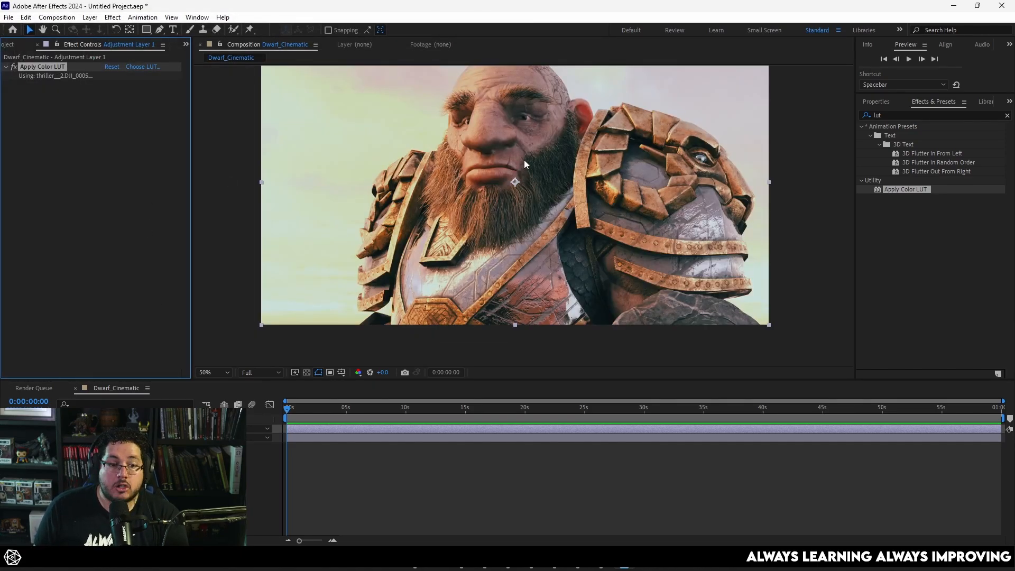
drag(539, 153, 540, 180)
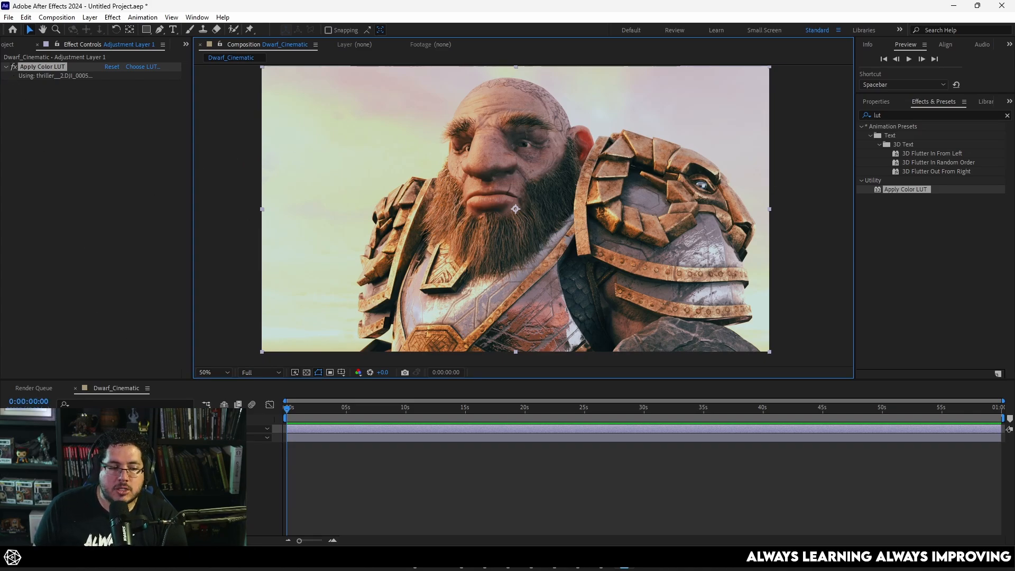
click(12, 428)
click(12, 428)
click(11, 429)
click(11, 428)
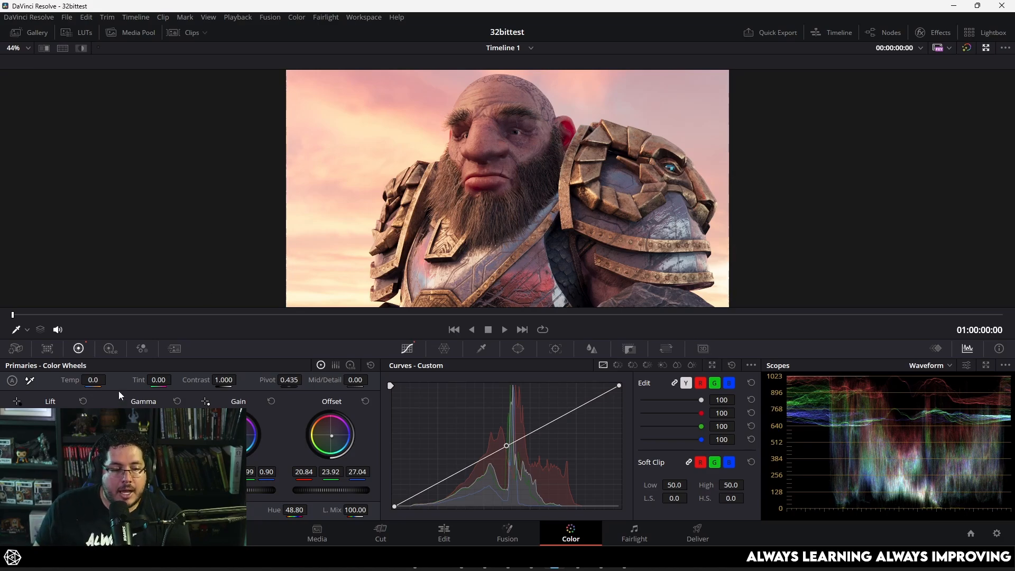
In DaVinci Resolve, set the primaries contrast of the dwarf clip to 1.070.
drag(225, 380, 239, 378)
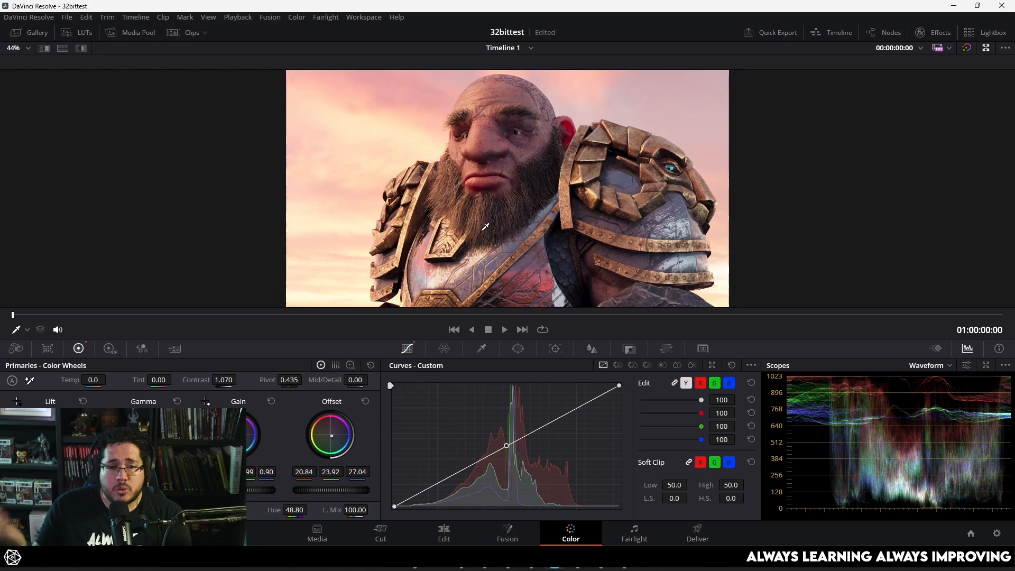
Switch to Maya's Arnold RenderView and set the view transform to ACES 1.0 SDR-video (sRGB).
click(532, 567)
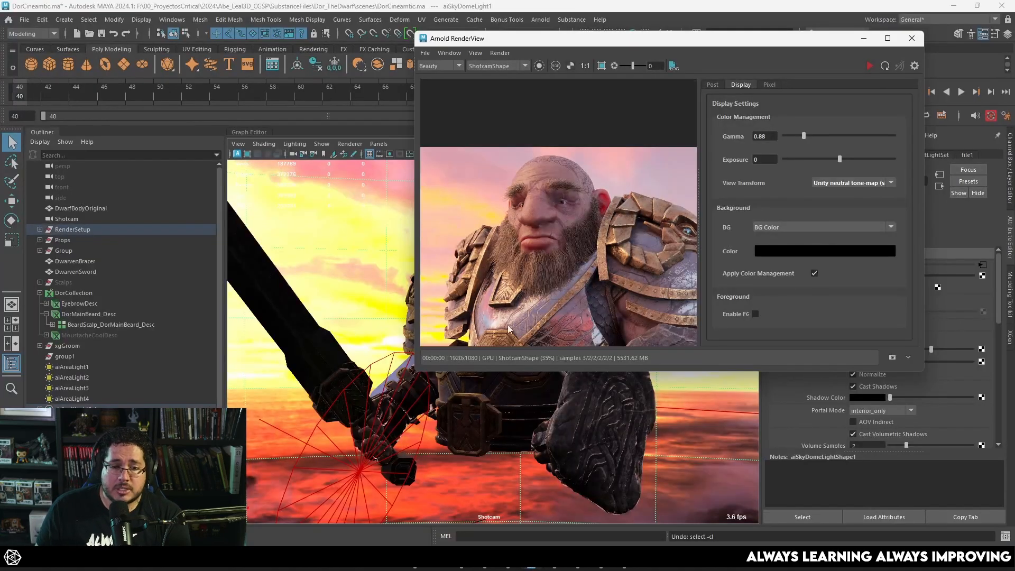
scroll(528, 252, down, 5)
scroll(557, 244, up, 5)
drag(555, 211, 548, 217)
scroll(550, 221, down, 2)
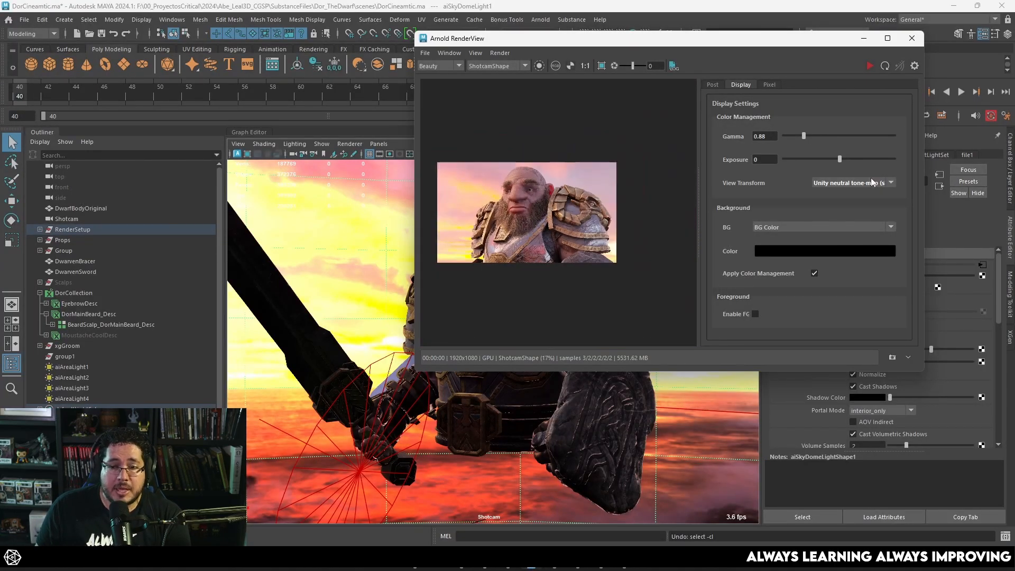
click(872, 182)
click(846, 192)
scroll(572, 205, up, 1)
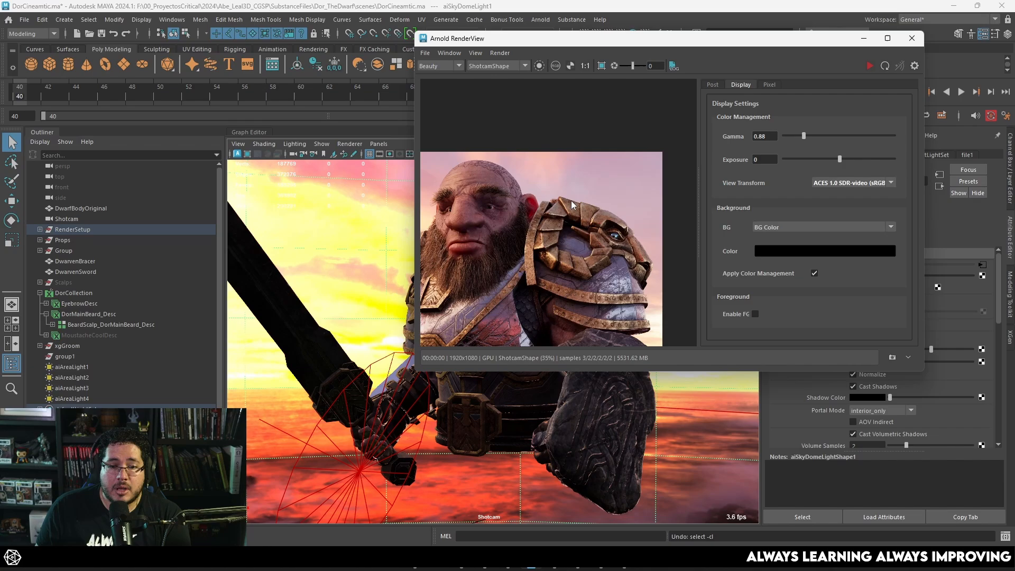
Examine the dwarf render in the maximized Arnold RenderView and return to DaVinci Resolve to compare it with the graded clip.
click(887, 38)
scroll(442, 264, up, 2)
drag(442, 265, 724, 77)
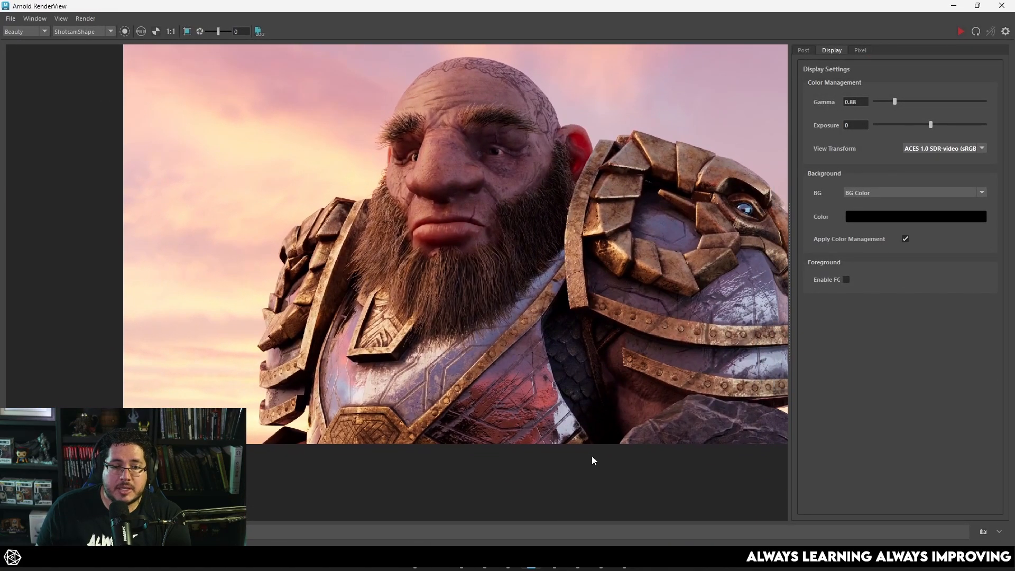
click(555, 566)
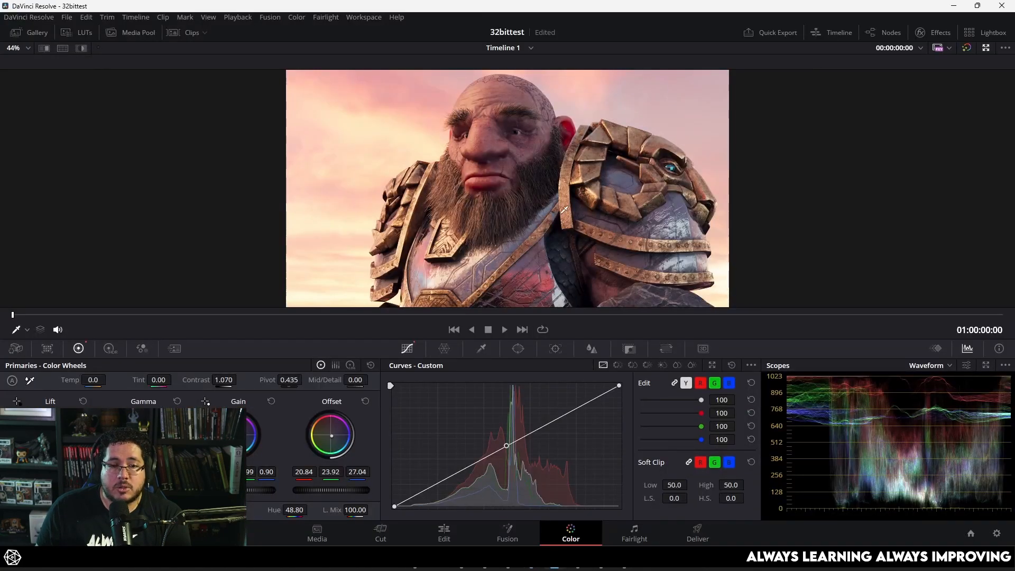